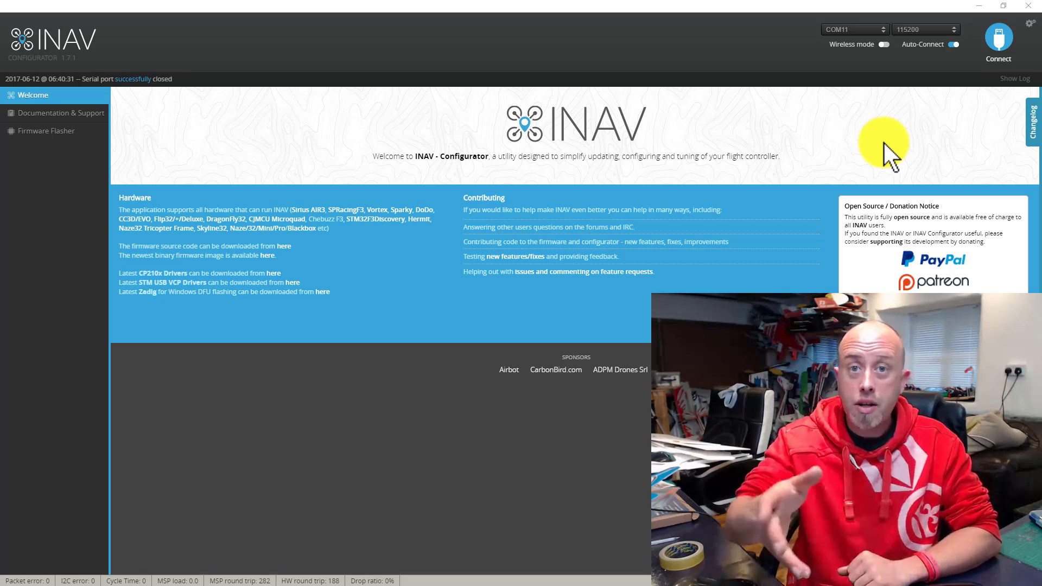
Step: Connect to the flight controller on COM11 at 115200 and look over the available presets and the setup overview
{"action": "left_click", "coordinate": [998, 38]}
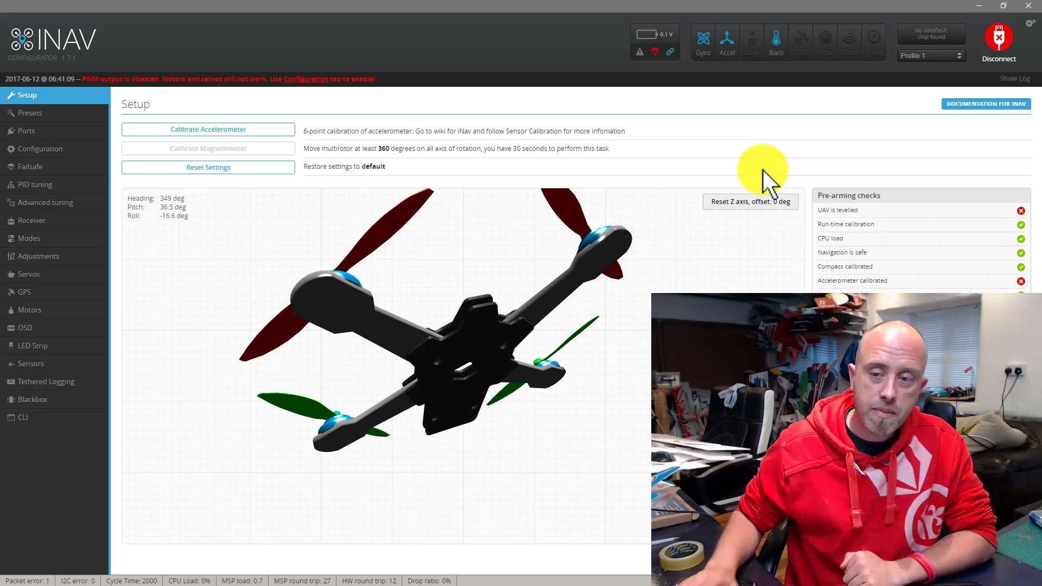
{"action": "left_click", "coordinate": [32, 116]}
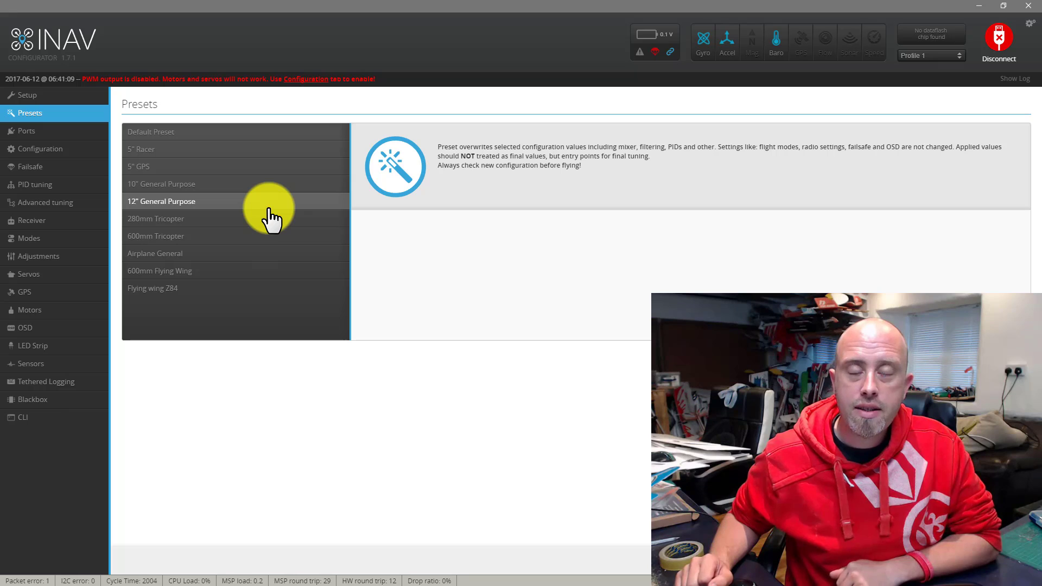
{"action": "left_click", "coordinate": [52, 91]}
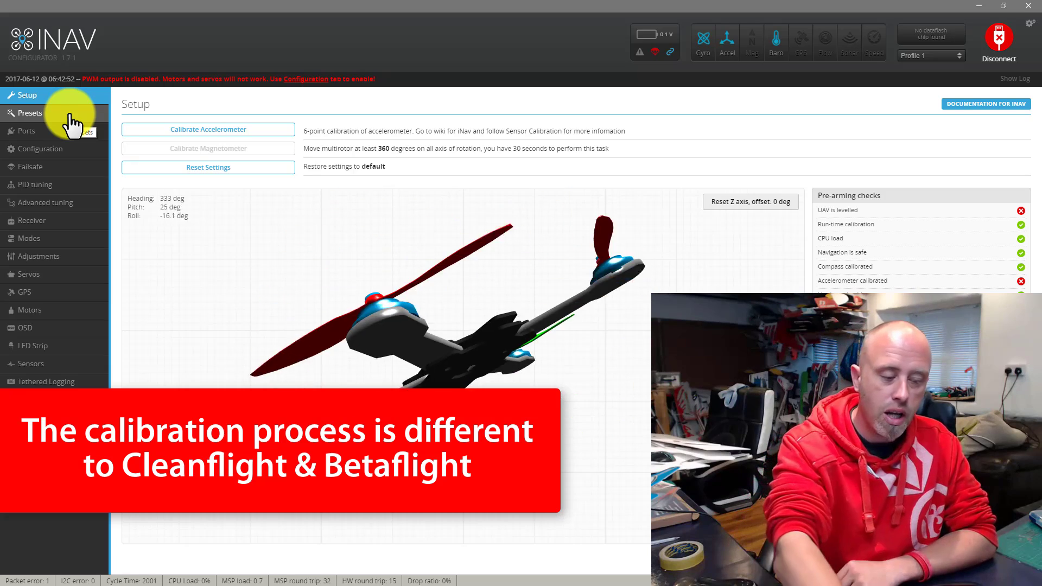
Step: Apply the Flying wing Z84 preset, save and reboot the flight controller, and reconnect to it
{"action": "left_click", "coordinate": [70, 115]}
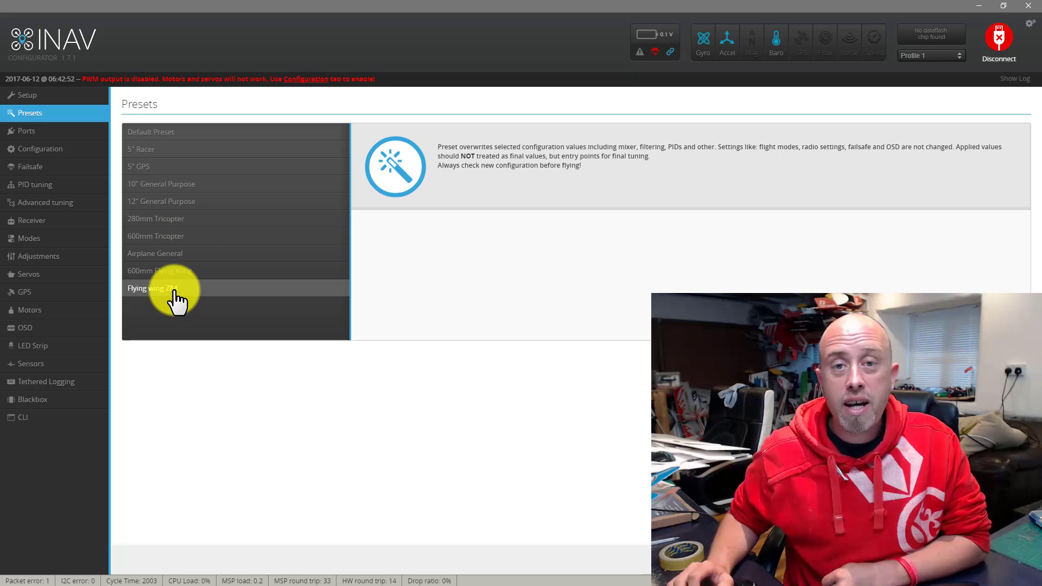
{"action": "left_click", "coordinate": [174, 293]}
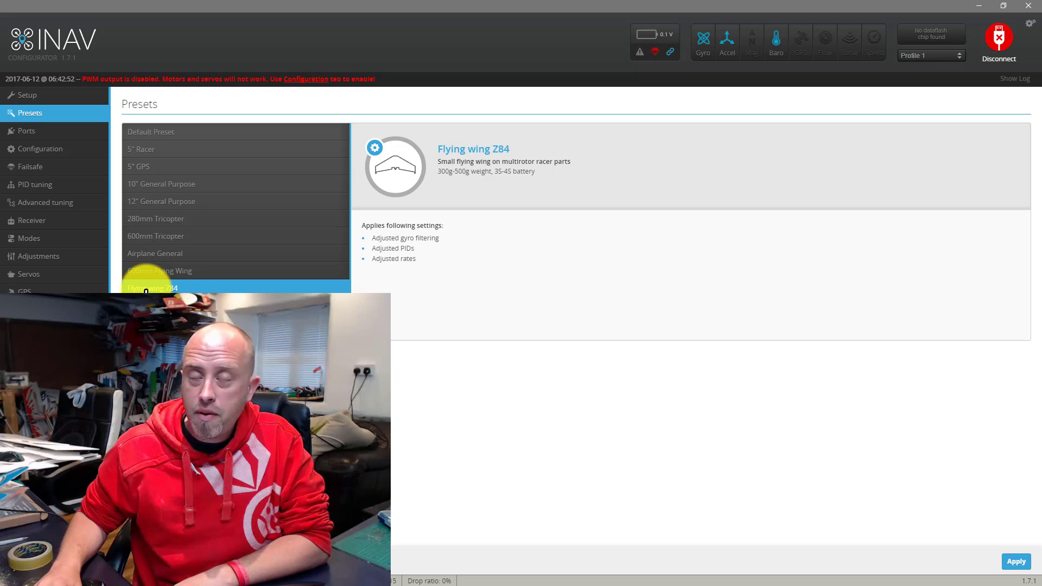
{"action": "left_click", "coordinate": [1013, 562]}
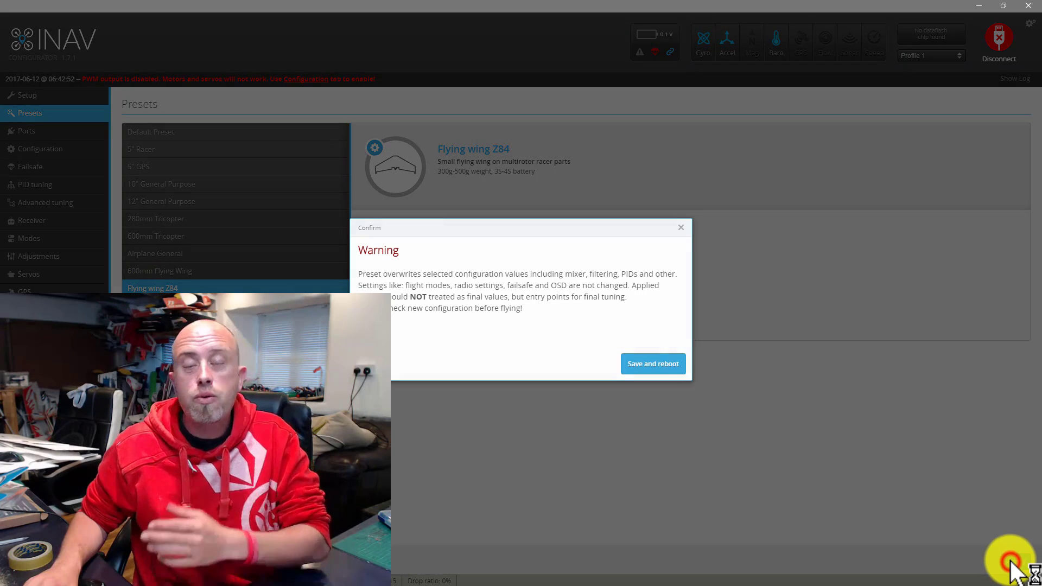
{"action": "left_click", "coordinate": [659, 366]}
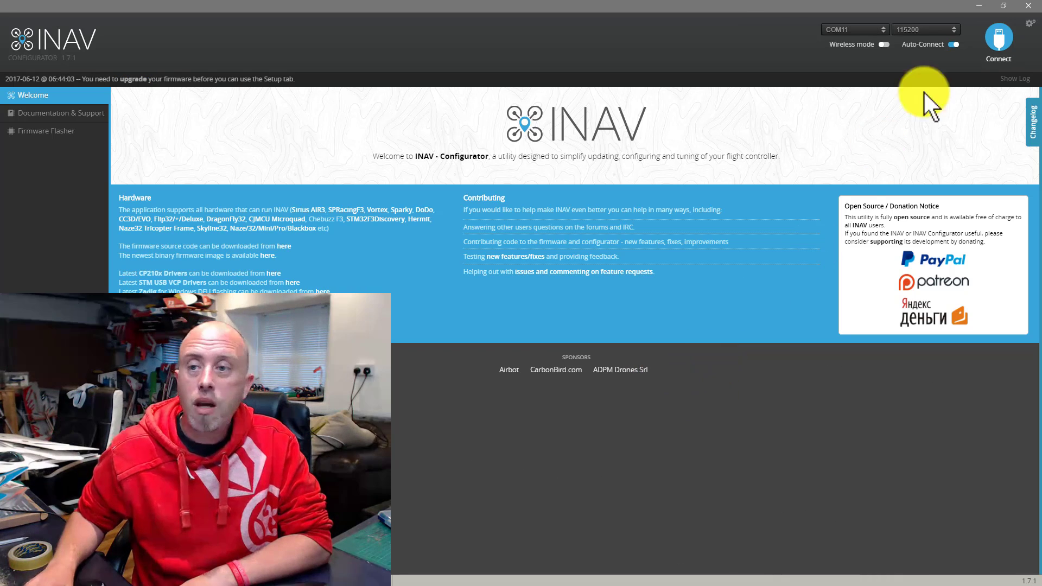
{"action": "left_click", "coordinate": [1005, 38]}
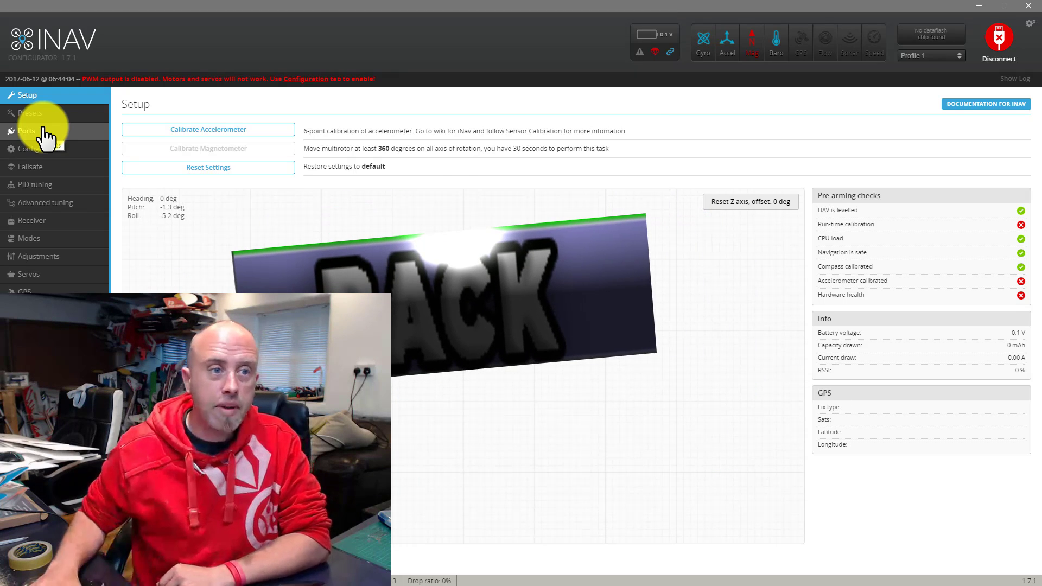
Step: In the port configuration, disable MSP on UART1 and enable Serial RX on it instead
{"action": "left_click", "coordinate": [34, 132]}
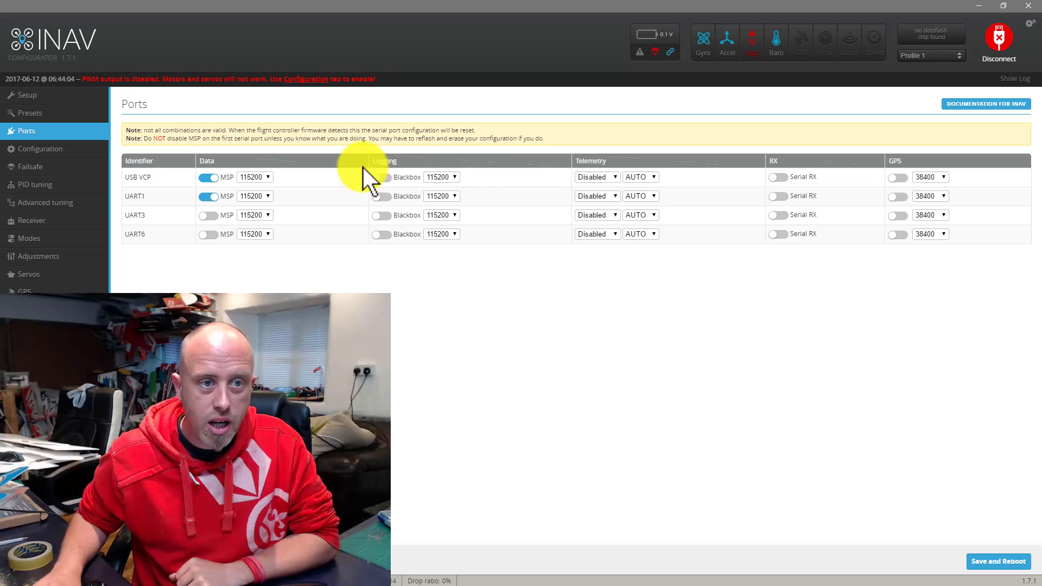
{"action": "left_click", "coordinate": [209, 196]}
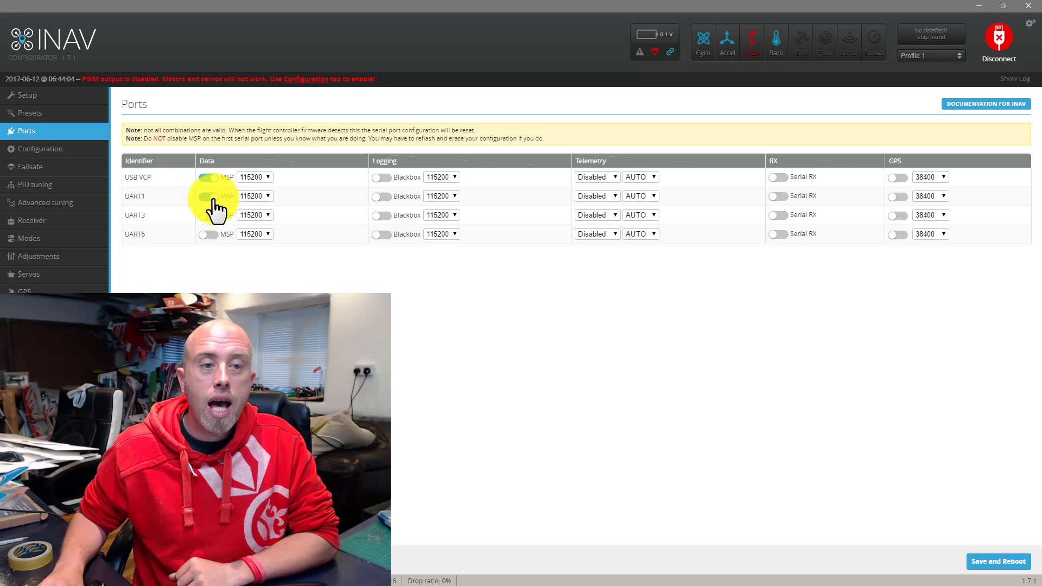
{"action": "left_click", "coordinate": [209, 196]}
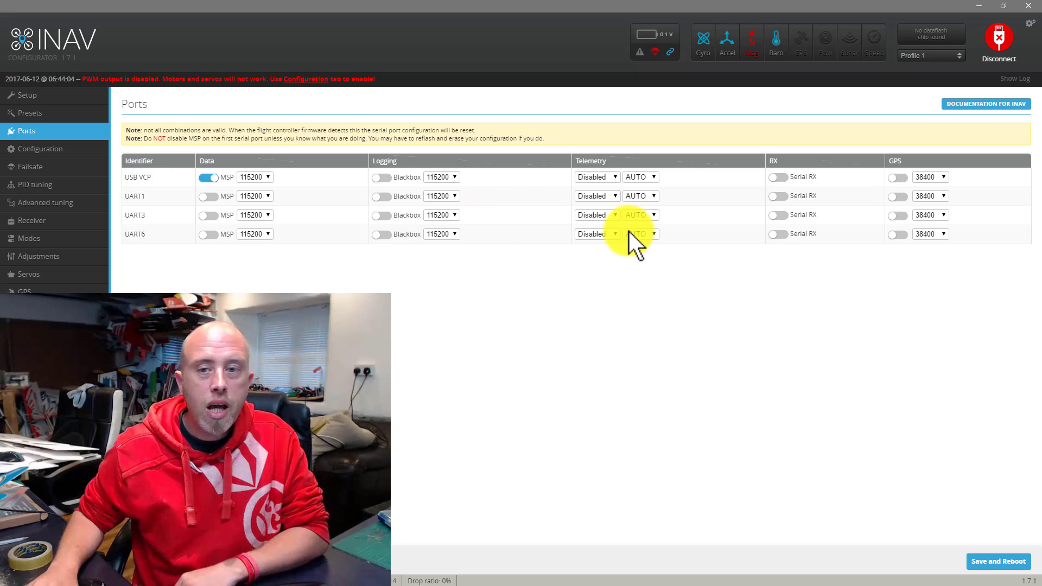
{"action": "left_click", "coordinate": [779, 196]}
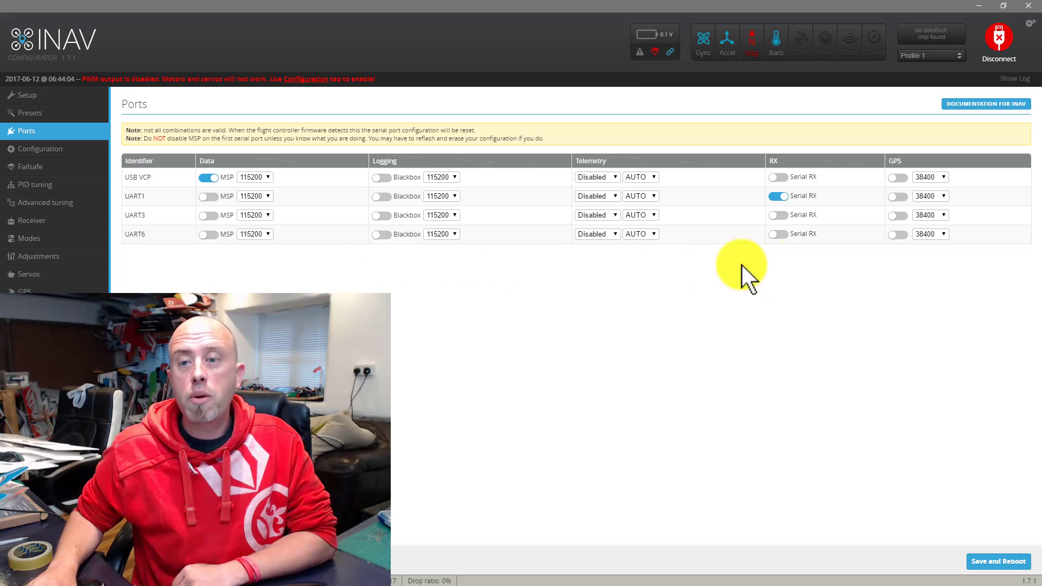
Step: Enable GPS on UART6 at 115200 baud, and save the port configuration with a reboot
{"action": "left_click", "coordinate": [898, 235]}
{"action": "left_click", "coordinate": [937, 235]}
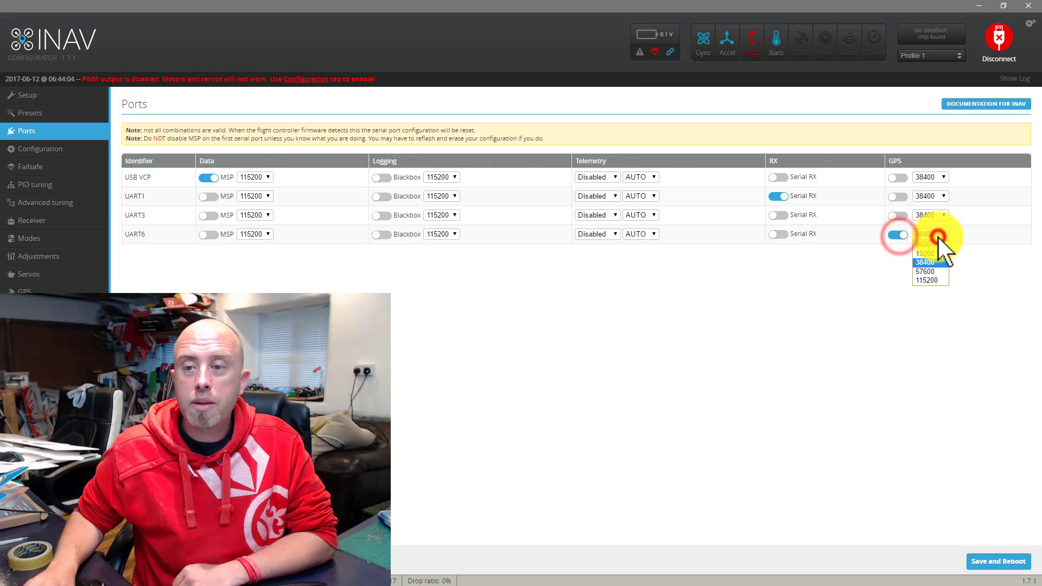
{"action": "left_click", "coordinate": [926, 280]}
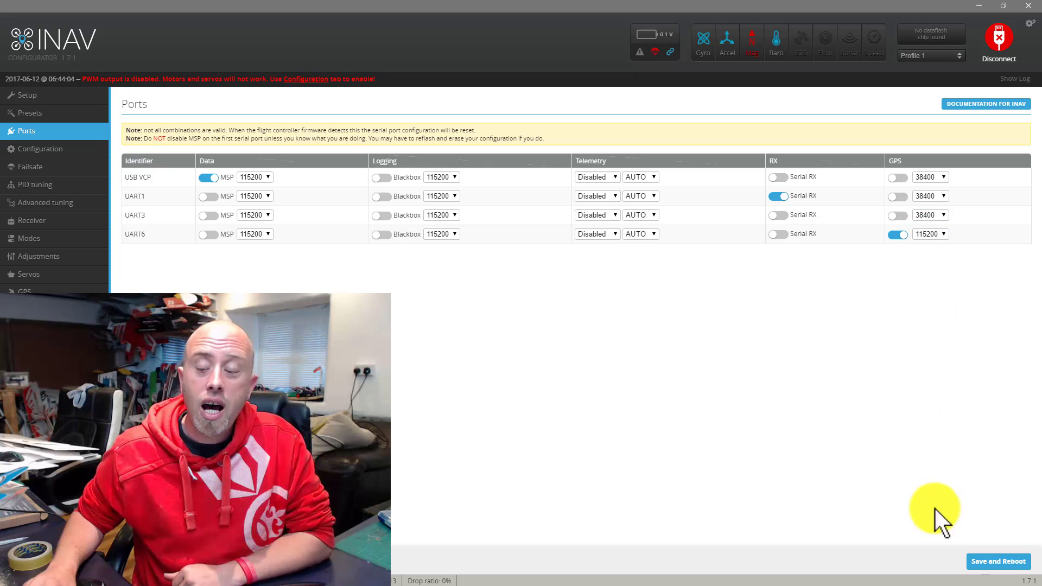
{"action": "left_click", "coordinate": [1001, 564]}
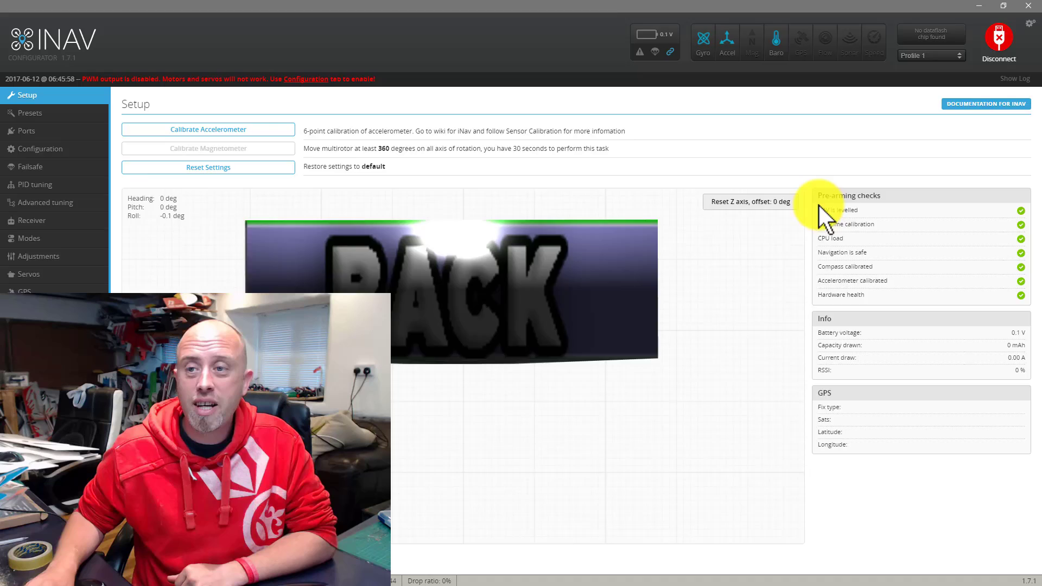
Step: Reconnect to the flight controller and review its saved port assignments and the mixer configuration
{"action": "left_click", "coordinate": [996, 52]}
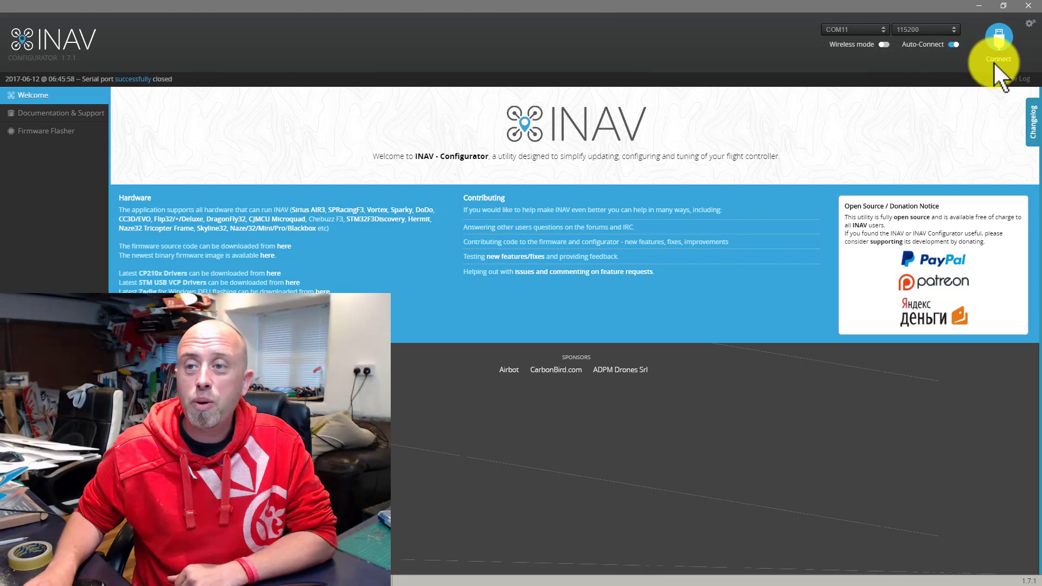
{"action": "left_click", "coordinate": [997, 49]}
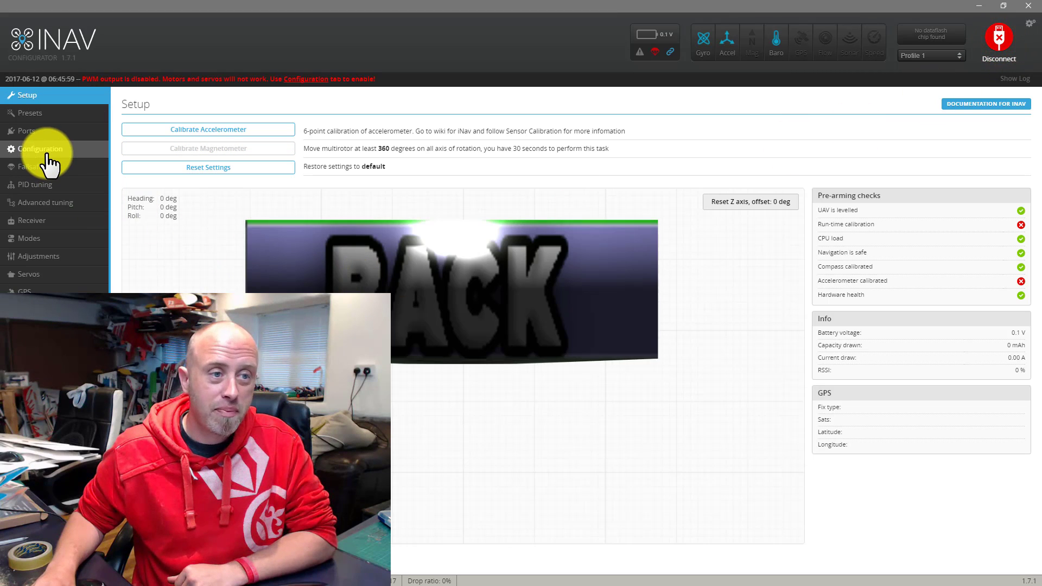
{"action": "left_click", "coordinate": [39, 133]}
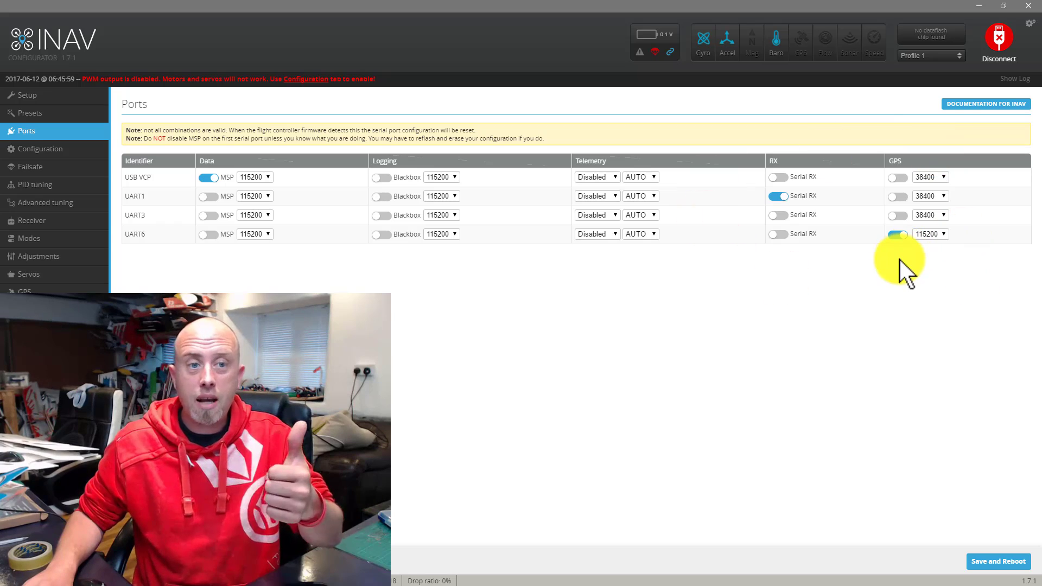
{"action": "left_click", "coordinate": [41, 149]}
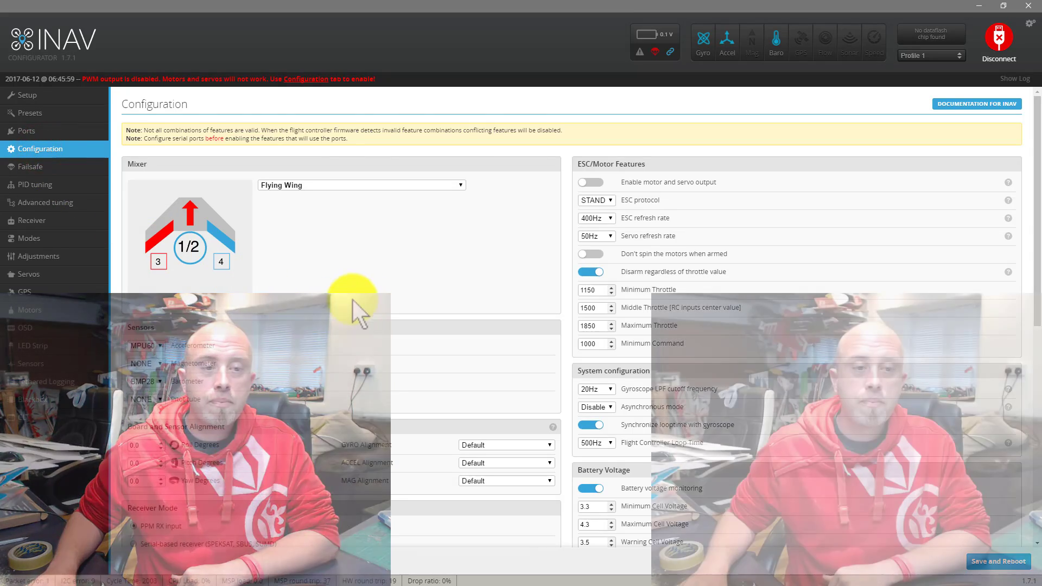
{"action": "scroll", "coordinate": [358, 297], "scroll_direction": "down", "scroll_amount": 1}
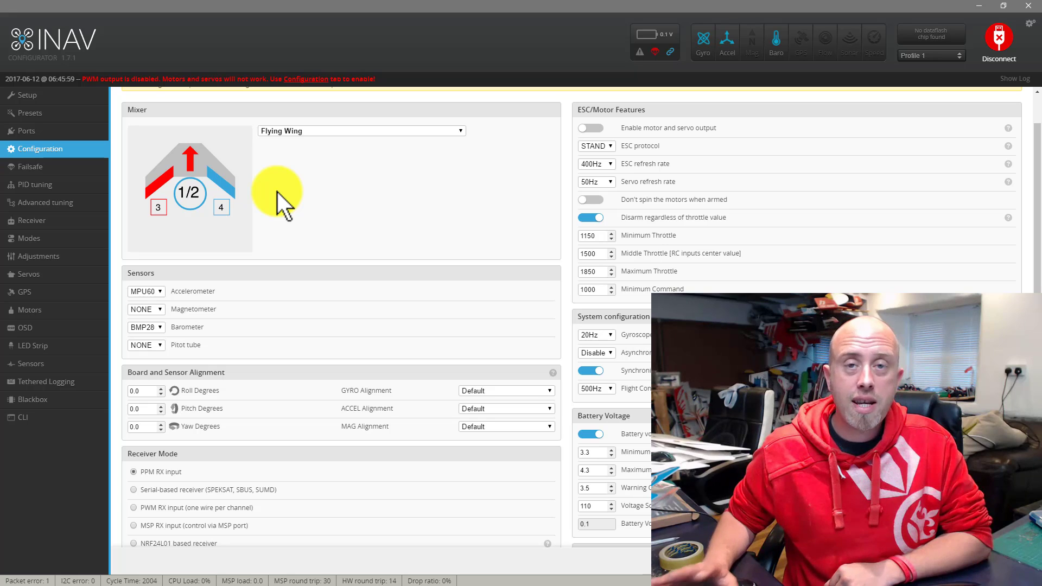
Step: Try the Airplane mixer type and switch the mixer back to Flying Wing
{"action": "left_click", "coordinate": [345, 130]}
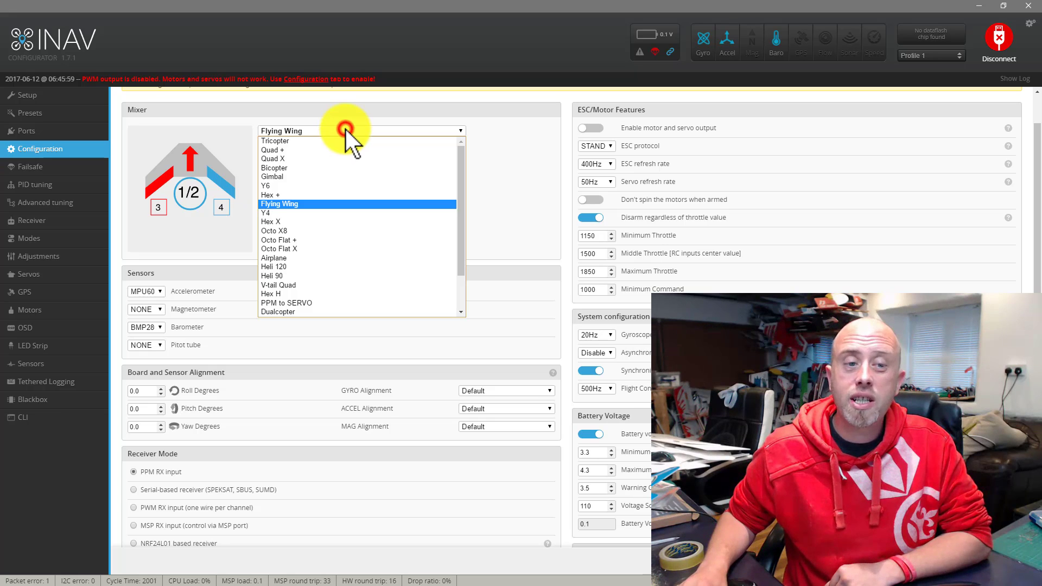
{"action": "left_click", "coordinate": [287, 256]}
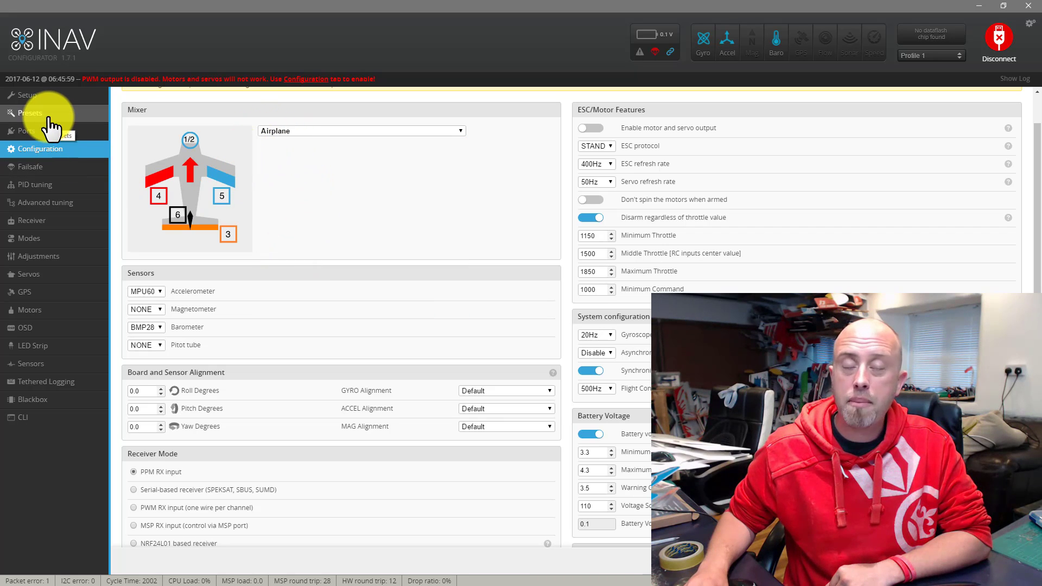
{"action": "left_click", "coordinate": [349, 133]}
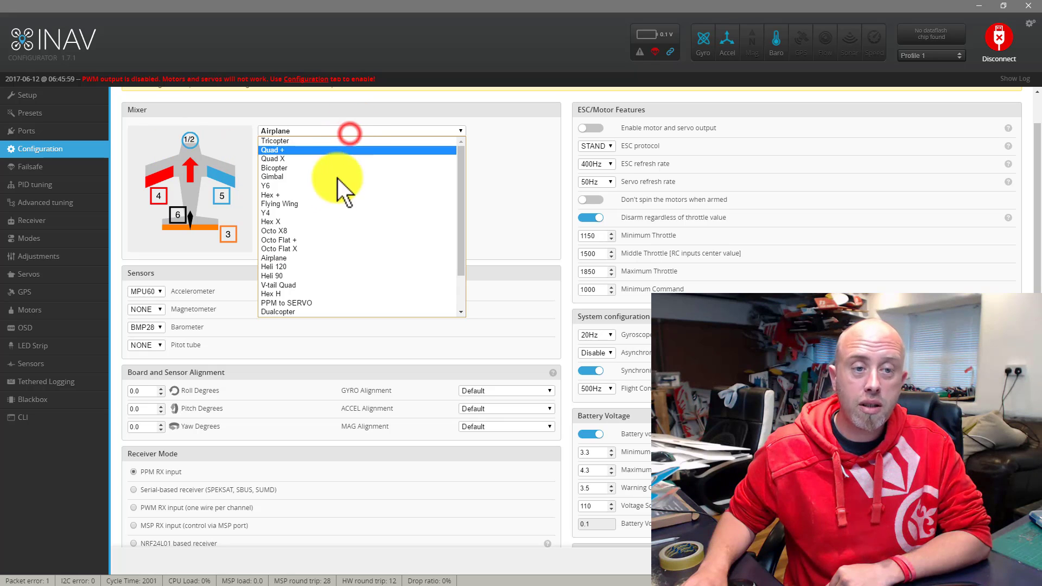
{"action": "left_click", "coordinate": [288, 205]}
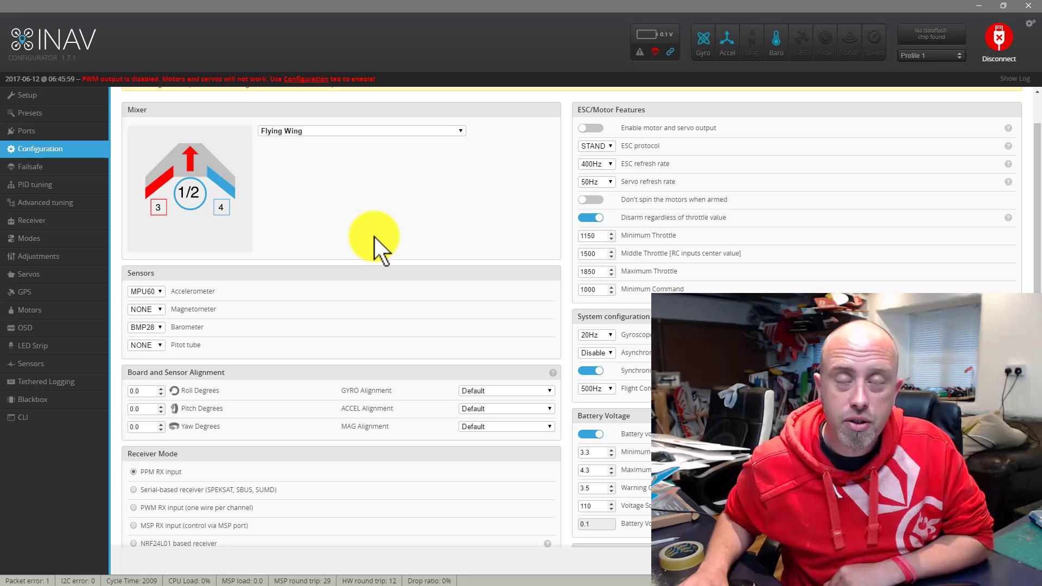
Step: Disable the barometer by setting its sensor type to NONE
{"action": "scroll", "coordinate": [402, 275], "scroll_direction": "down", "scroll_amount": 2}
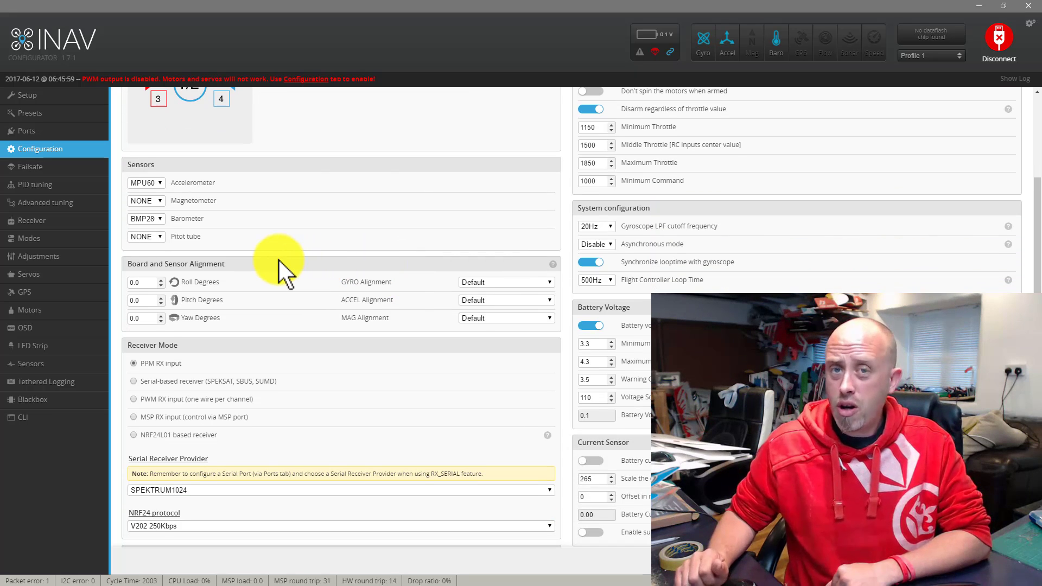
{"action": "left_click", "coordinate": [138, 219]}
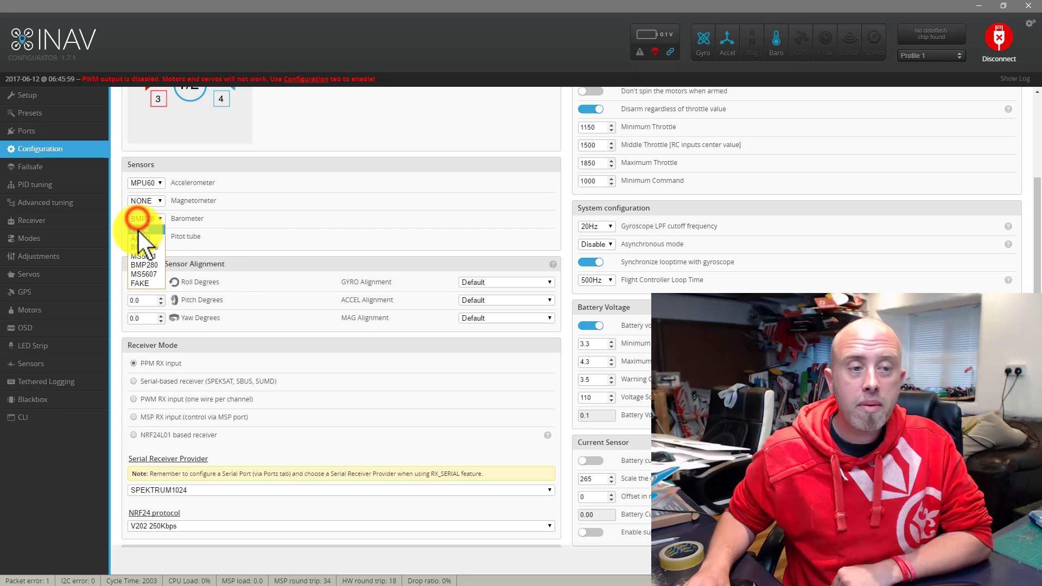
{"action": "left_click", "coordinate": [139, 230]}
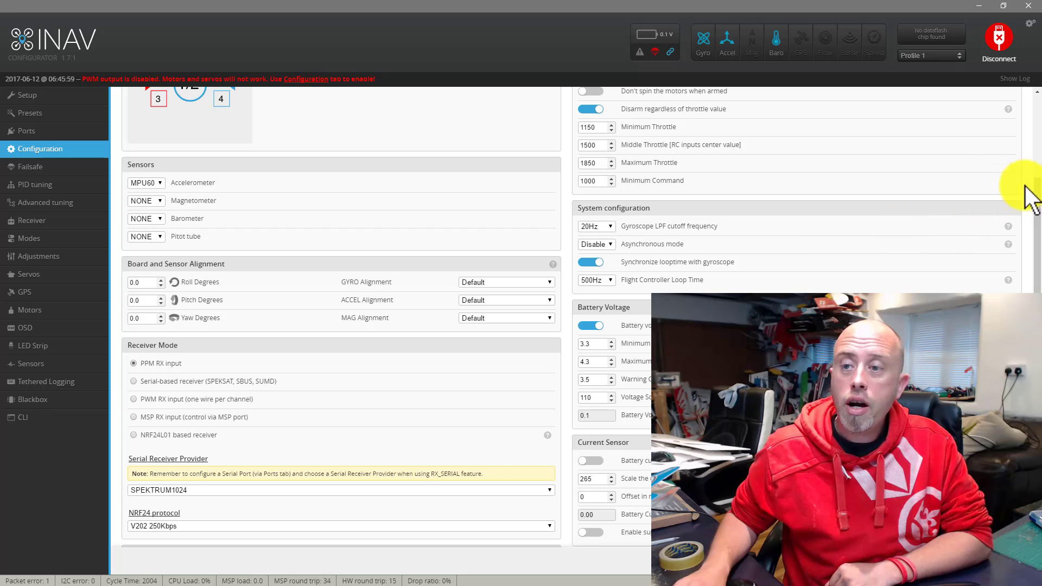
Step: Set the receiver mode to Serial-based receiver with SBUS as the serial receiver provider
{"action": "left_click_drag", "start_coordinate": [1036, 184], "coordinate": [1037, 272]}
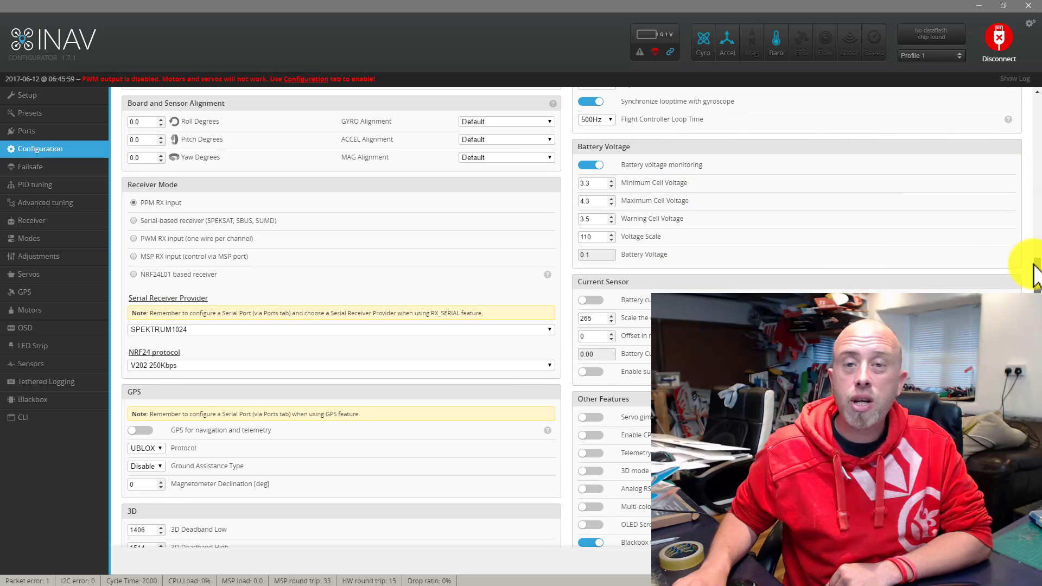
{"action": "left_click", "coordinate": [133, 222]}
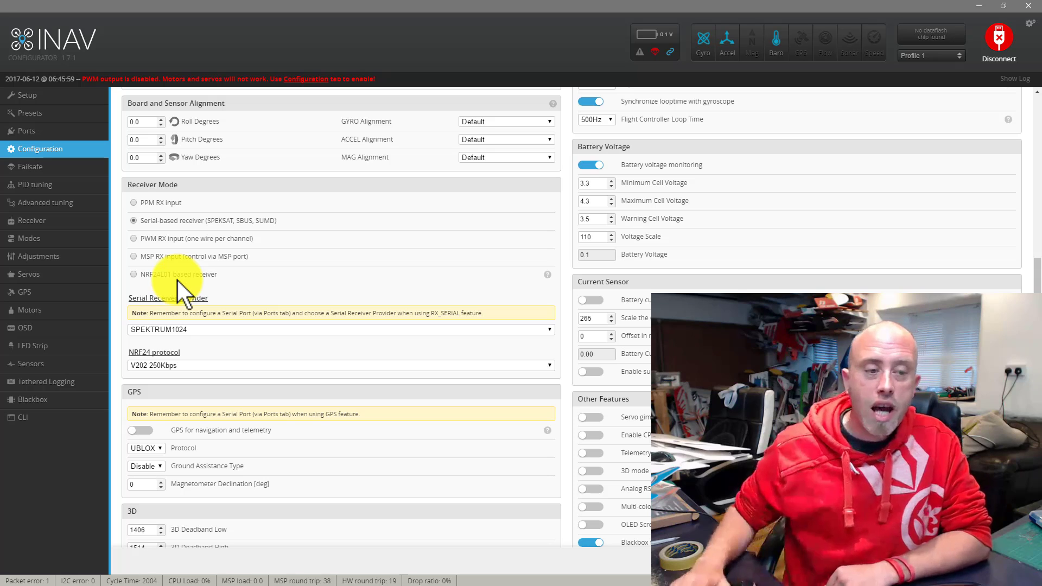
{"action": "left_click", "coordinate": [160, 329]}
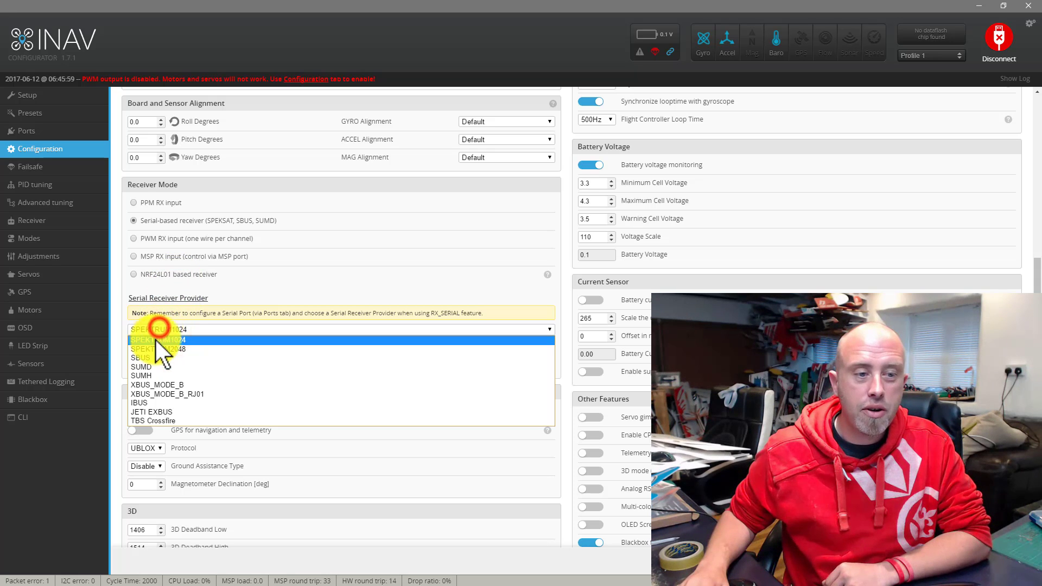
{"action": "left_click", "coordinate": [144, 358]}
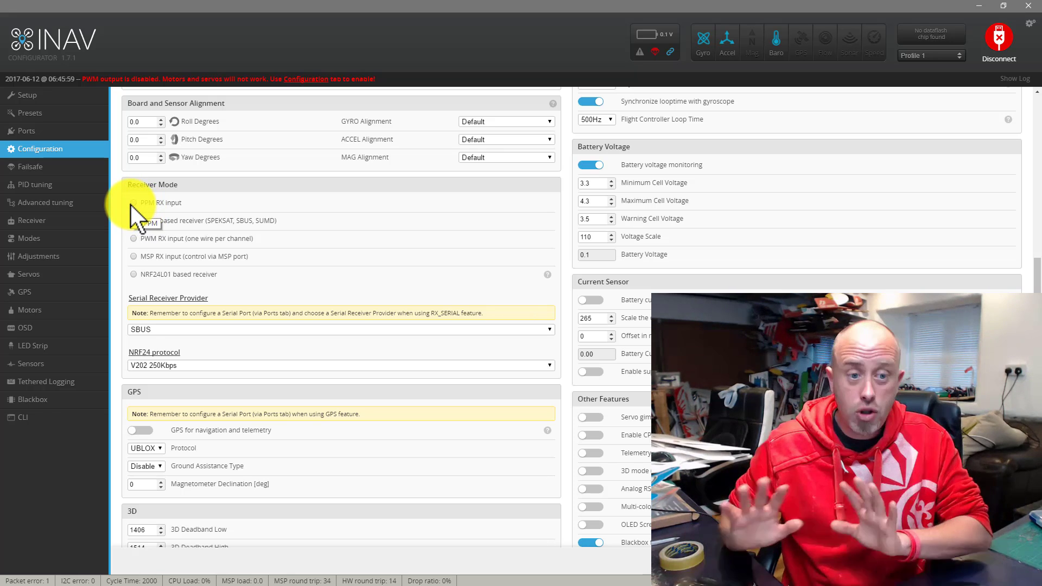
Step: Enable GPS for navigation and telemetry, and return to the beginning of the configuration settings
{"action": "scroll", "coordinate": [336, 426], "scroll_direction": "down", "scroll_amount": 2}
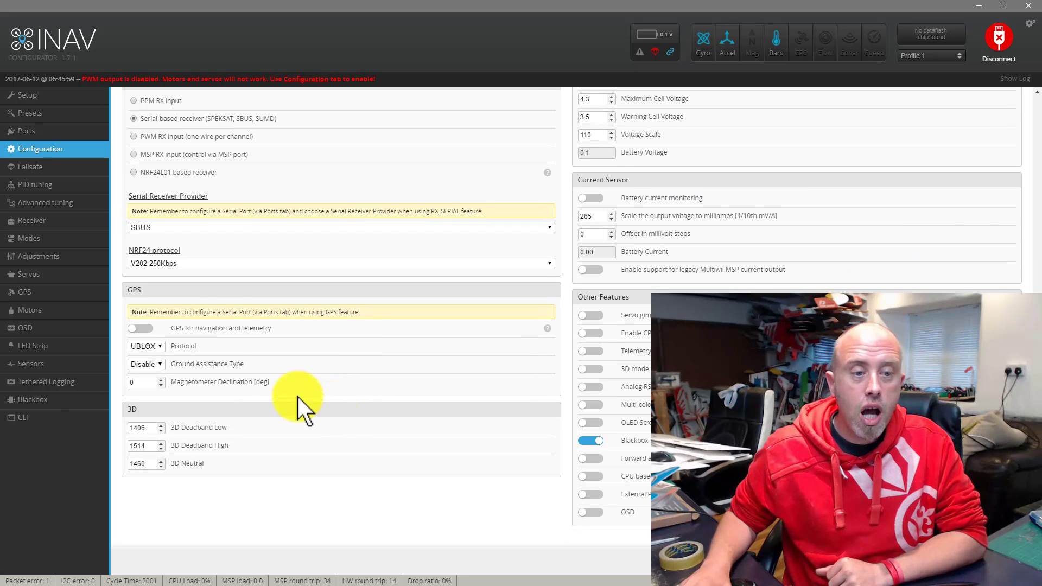
{"action": "left_click", "coordinate": [142, 329]}
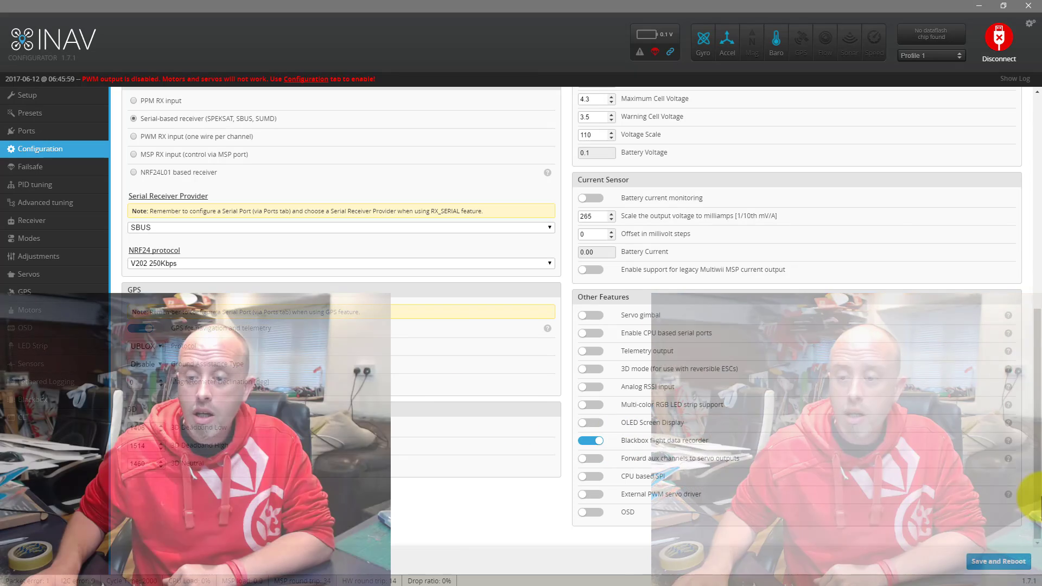
{"action": "left_click_drag", "start_coordinate": [1037, 495], "coordinate": [1028, 115]}
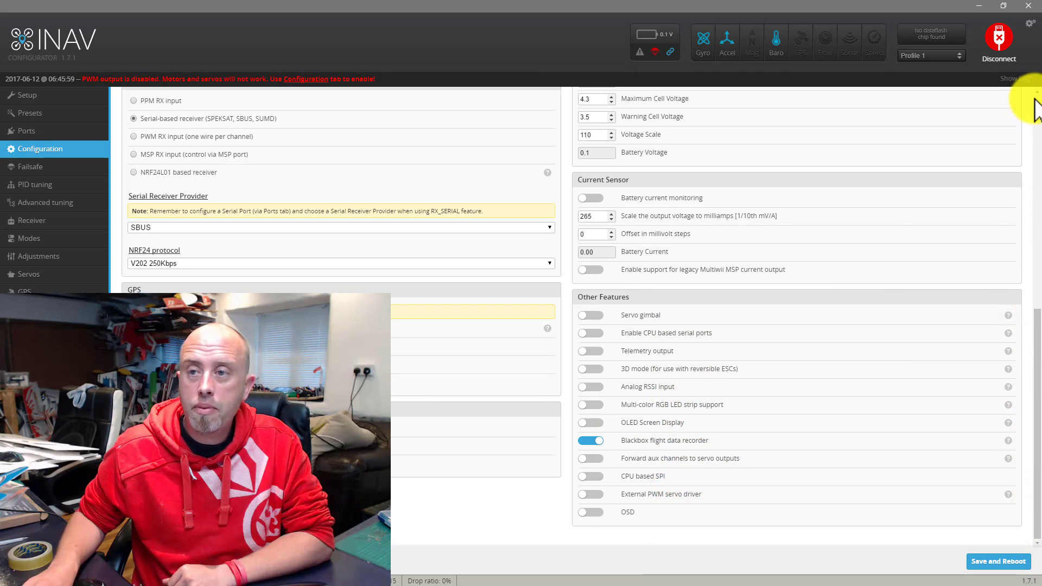
{"action": "left_click", "coordinate": [1037, 100]}
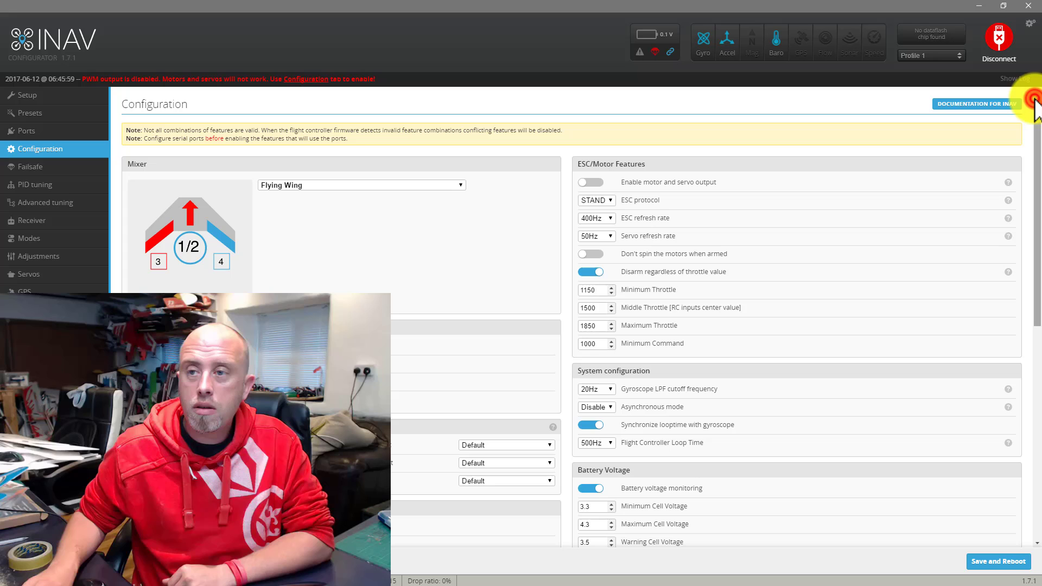
Step: Enable motor and servo output, and enable the option not to spin the motors when armed
{"action": "left_click", "coordinate": [595, 182]}
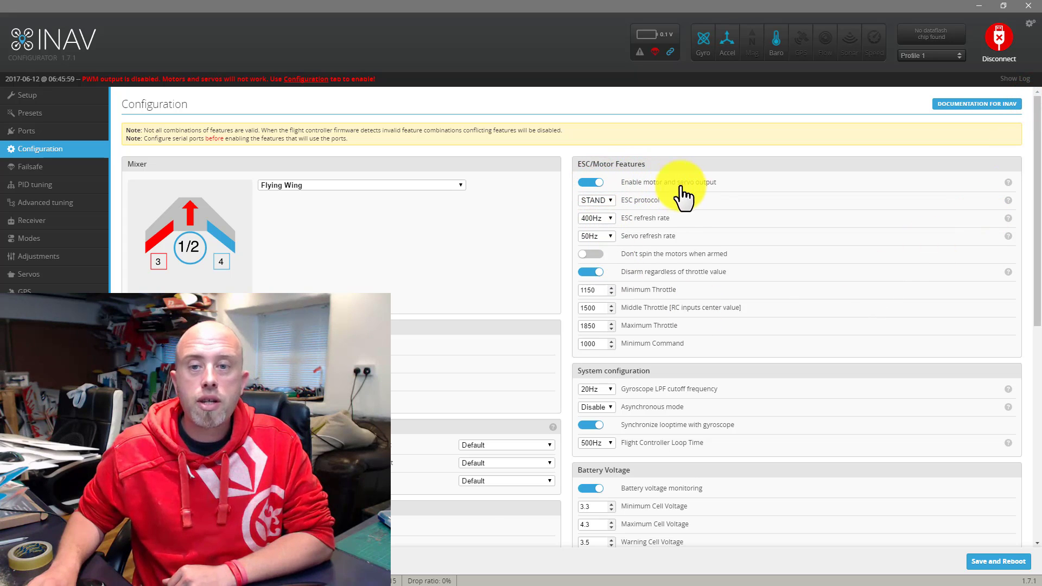
{"action": "left_click", "coordinate": [594, 255]}
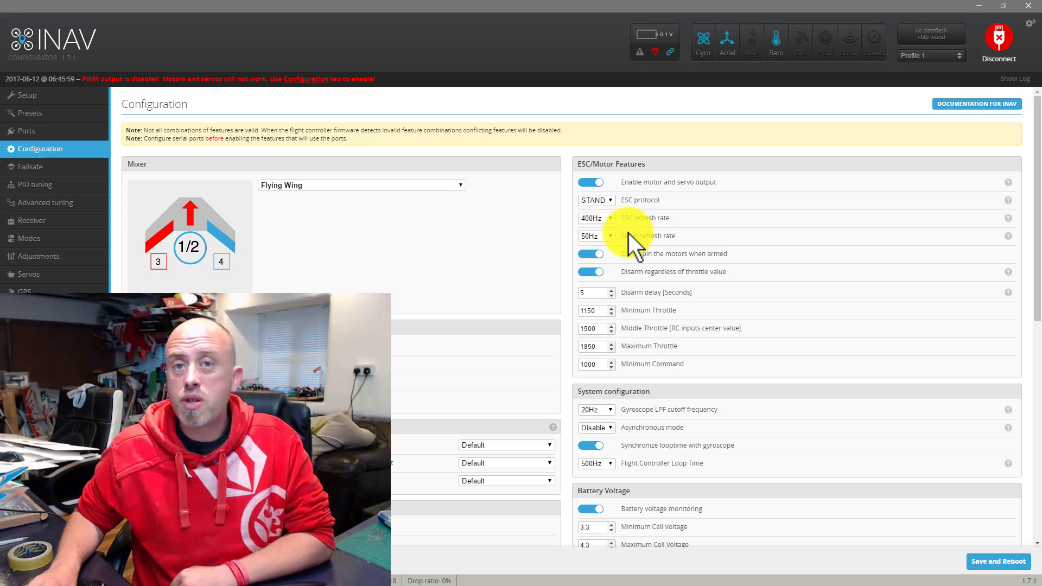
{"action": "left_click", "coordinate": [586, 249]}
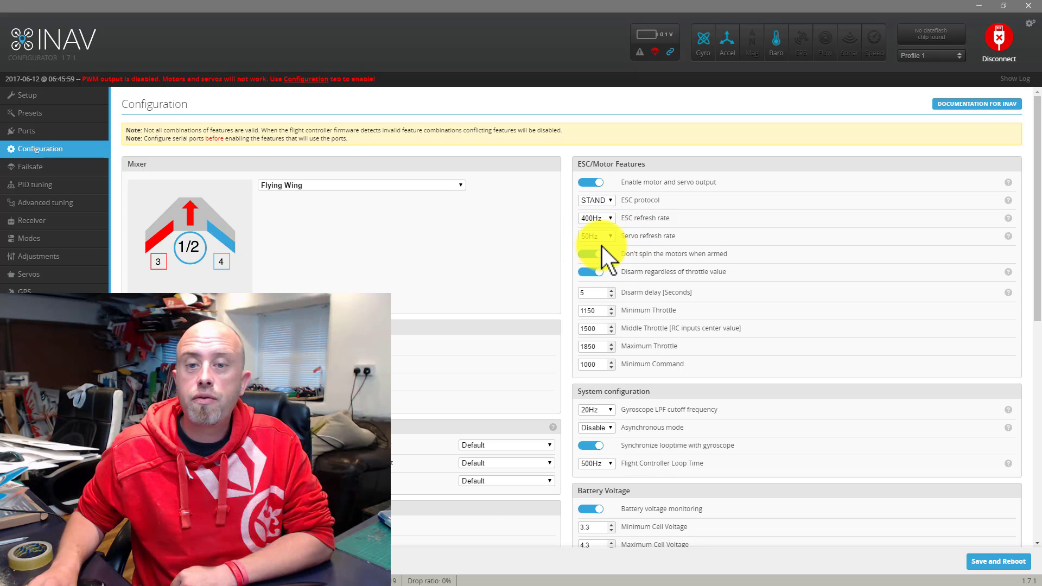
Step: Set the minimum throttle to 1000 and the maximum throttle to 2000 in the ESC/Motor features
{"action": "double_click", "coordinate": [600, 310]}
{"action": "type", "text": "1100"}
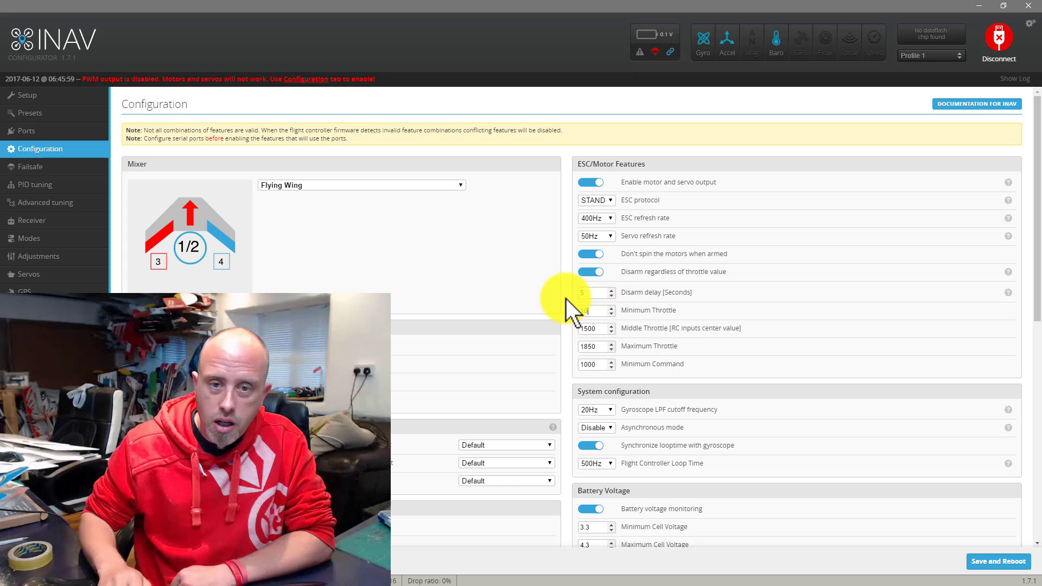
{"action": "double_click", "coordinate": [601, 344]}
{"action": "type", "text": "2000"}
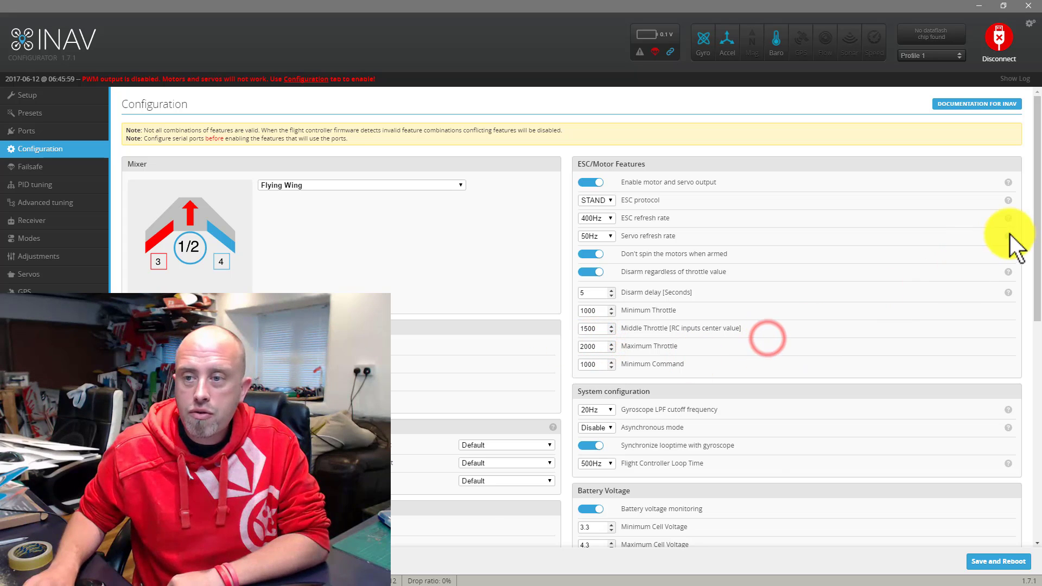
Step: Enable battery current monitoring and set the current sensor's output voltage scale to 740
{"action": "left_click_drag", "start_coordinate": [1034, 217], "coordinate": [1035, 327]}
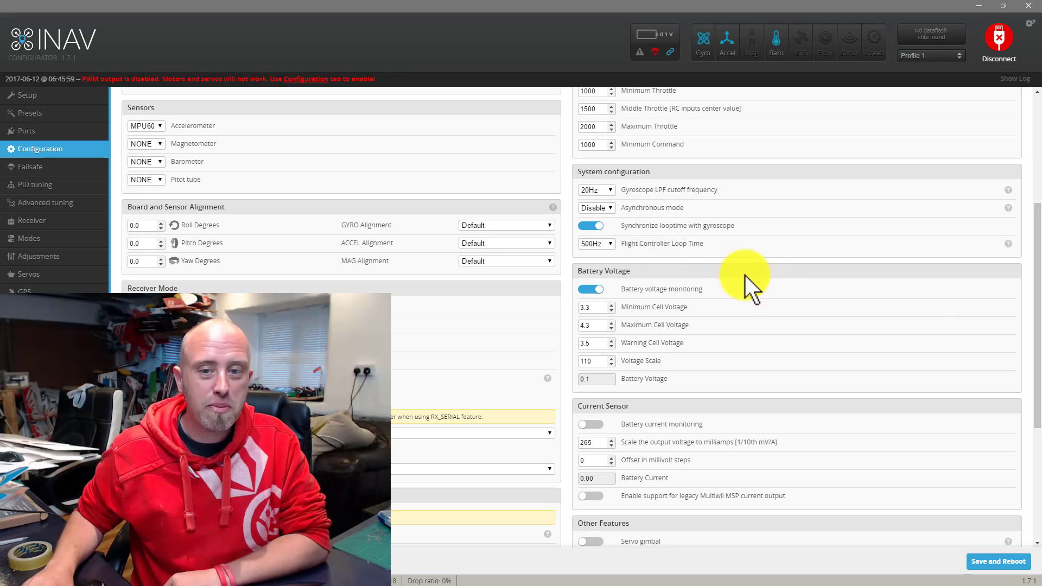
{"action": "left_click_drag", "start_coordinate": [1036, 209], "coordinate": [1039, 280]}
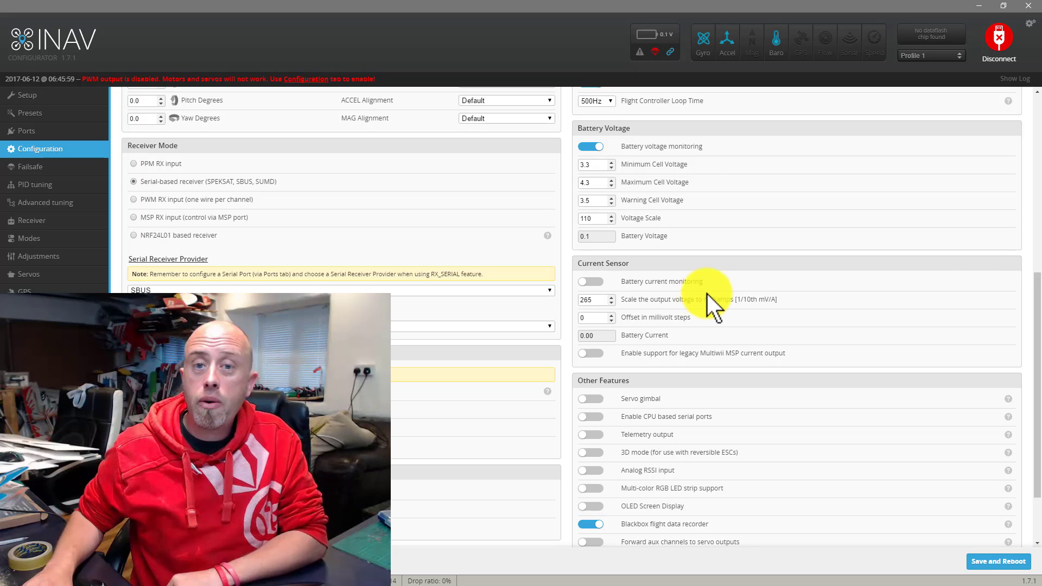
{"action": "left_click", "coordinate": [591, 282]}
{"action": "left_click", "coordinate": [589, 298]}
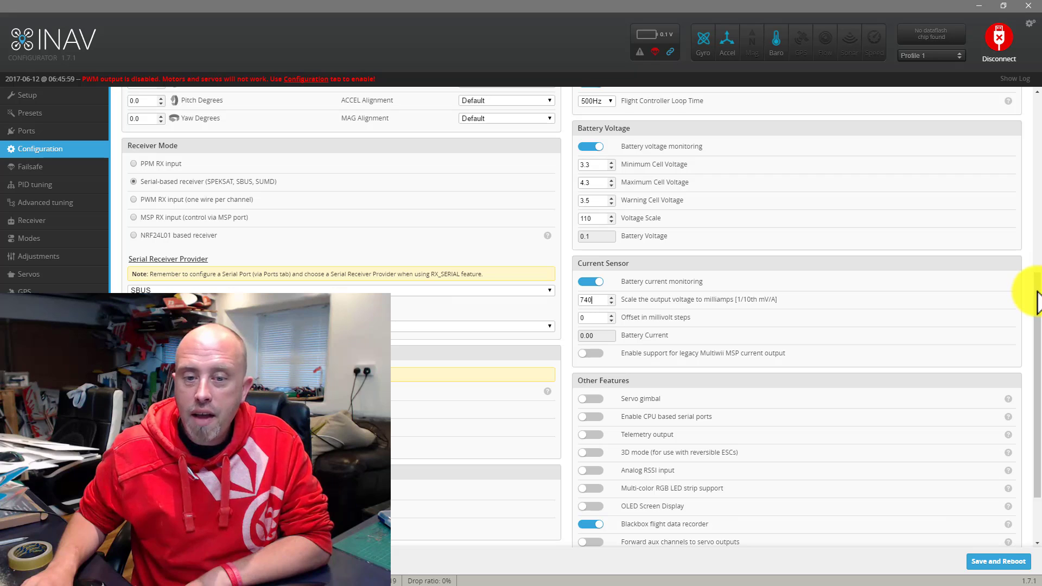
Step: Enable telemetry output and OSD, and save the configuration with a reboot, reconnecting to the flight controller
{"action": "left_click_drag", "start_coordinate": [1035, 292], "coordinate": [1033, 334]}
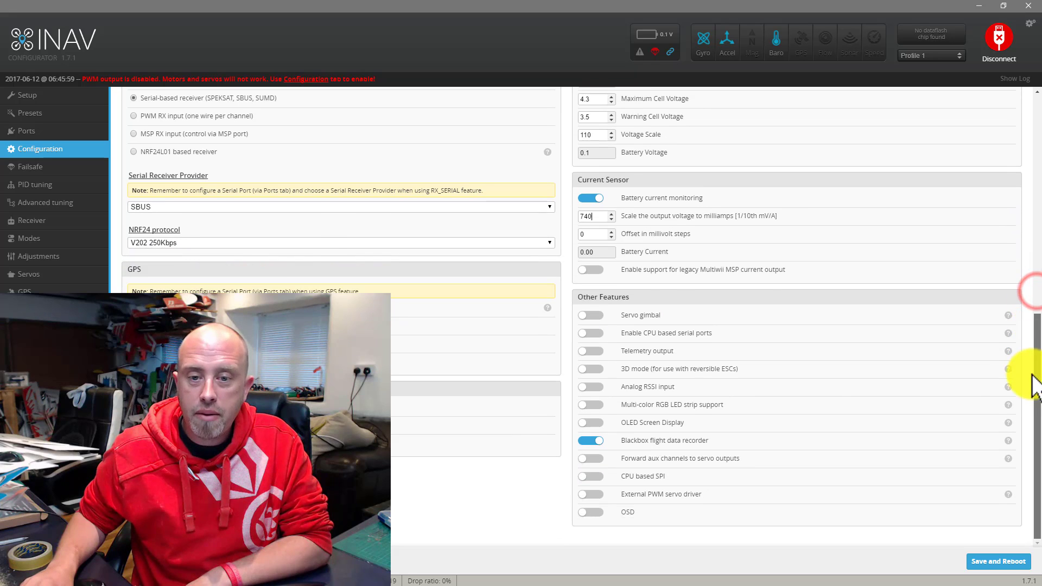
{"action": "left_click", "coordinate": [587, 352]}
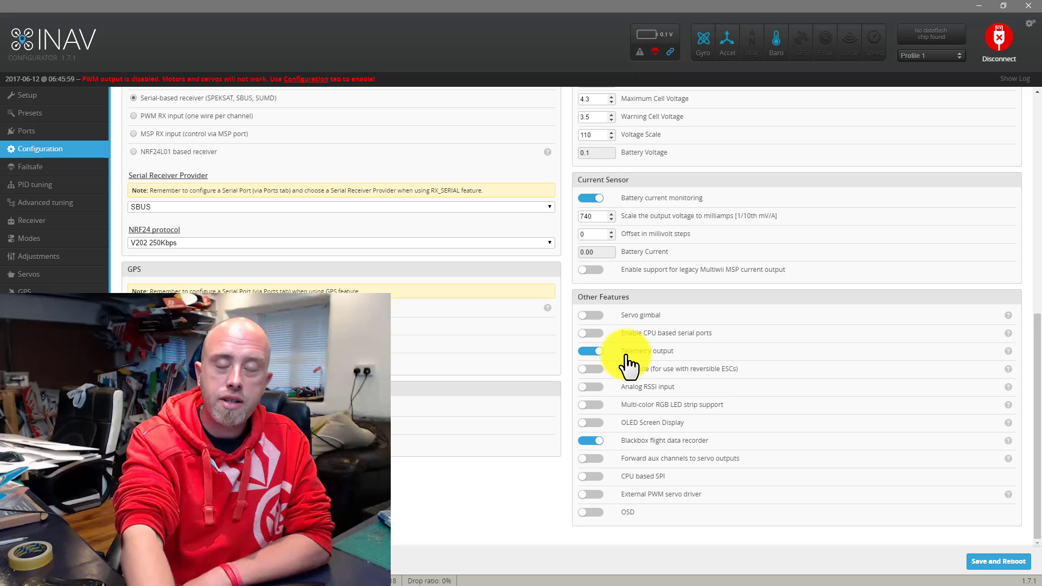
{"action": "left_click", "coordinate": [592, 512]}
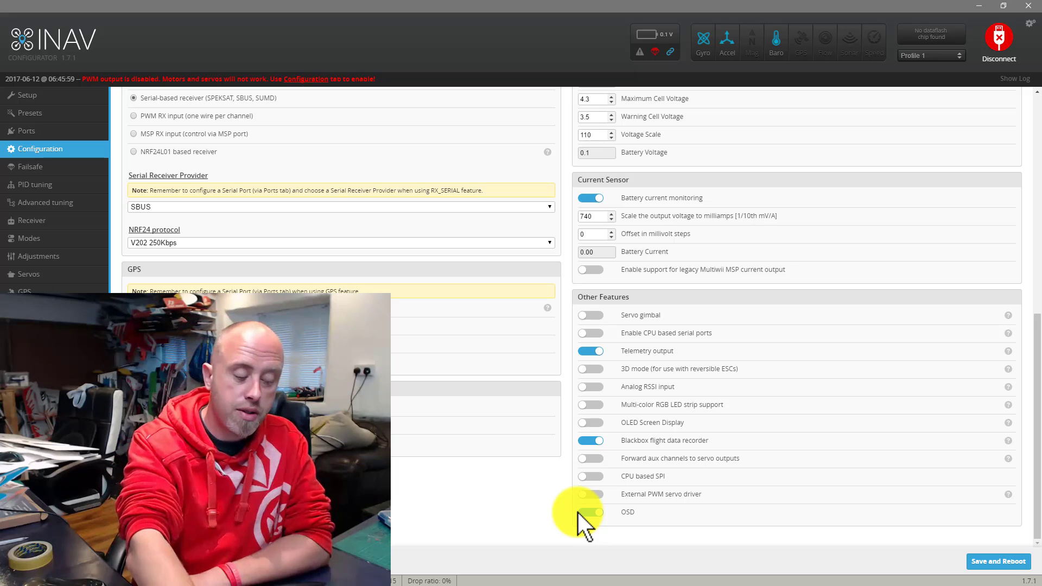
{"action": "left_click", "coordinate": [987, 563]}
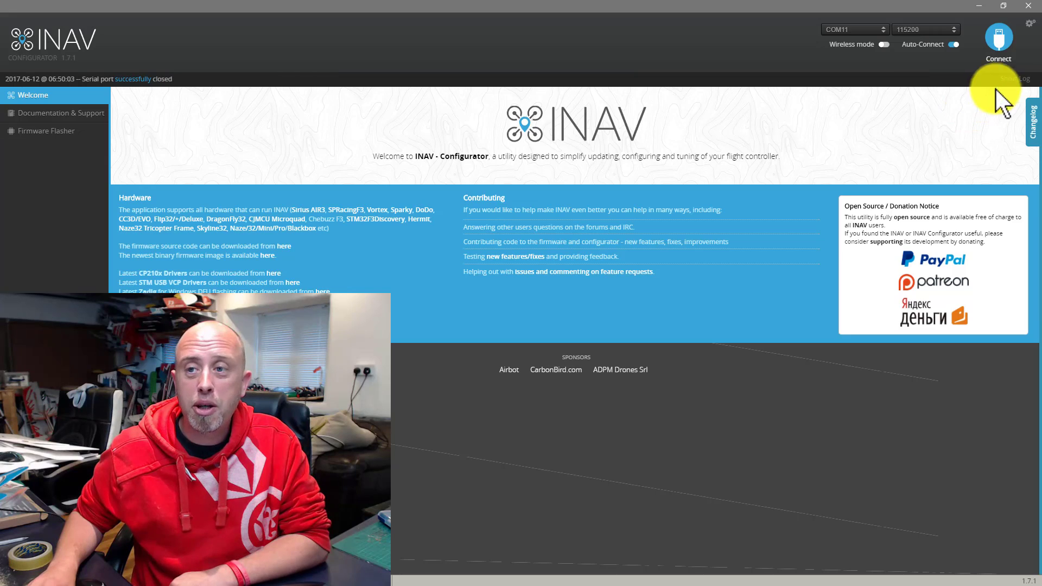
{"action": "left_click", "coordinate": [998, 39]}
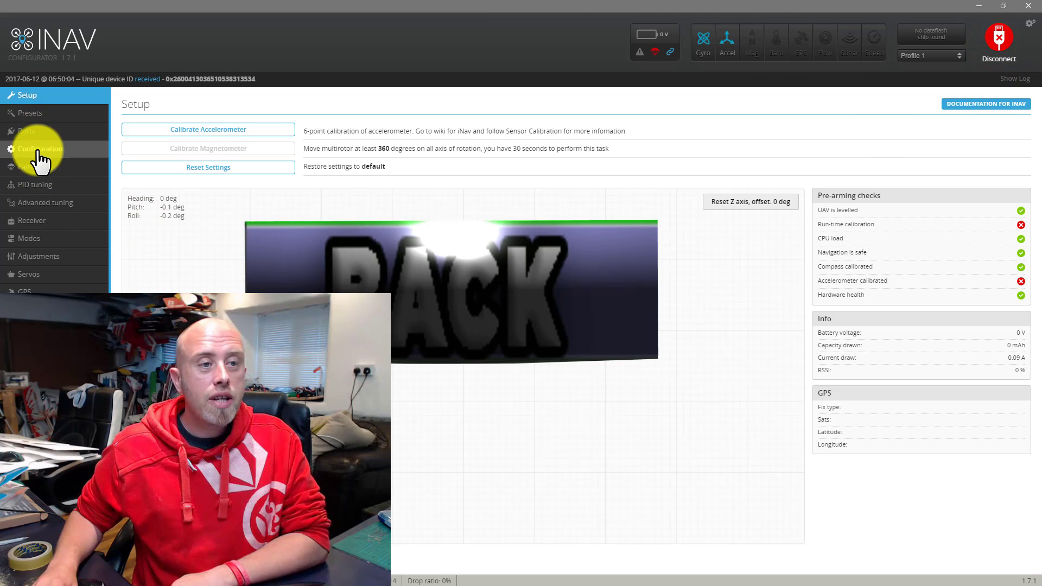
Step: Set the failsafe procedure to RTH, save with a reboot, and reconnect to check the failsafe setting
{"action": "left_click", "coordinate": [33, 172]}
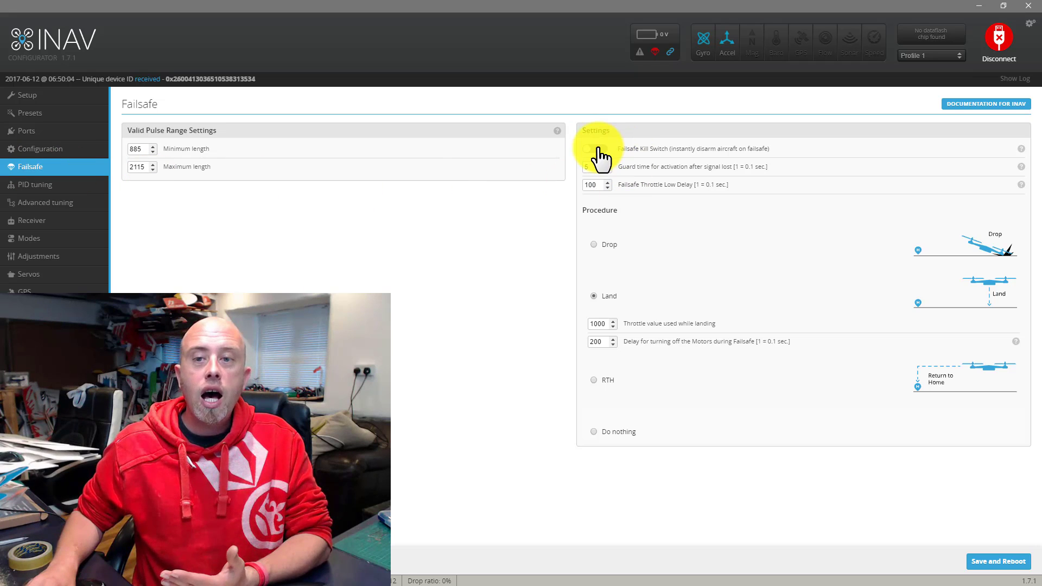
{"action": "left_click", "coordinate": [592, 381]}
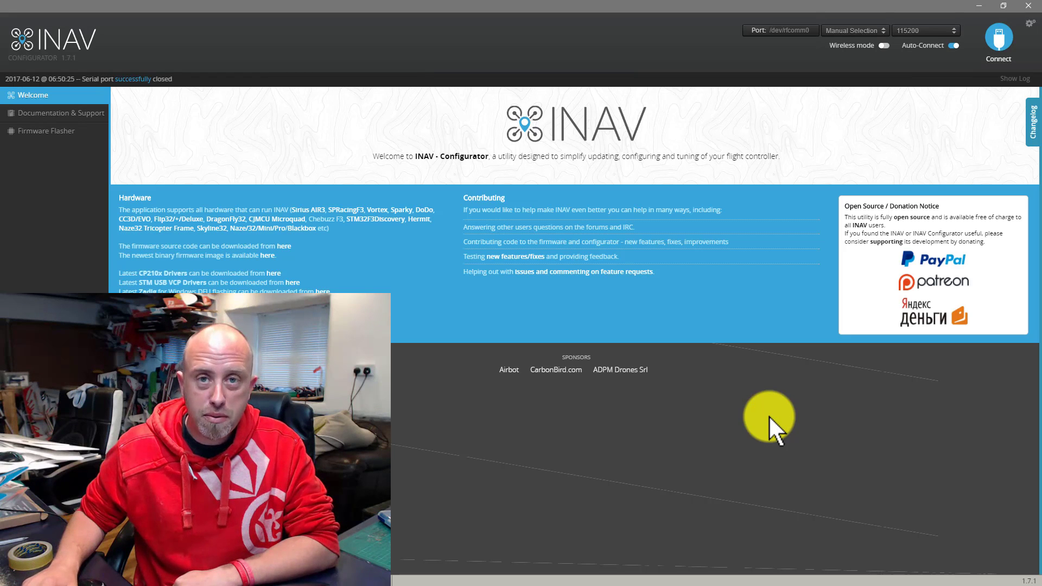
{"action": "left_click", "coordinate": [1000, 60]}
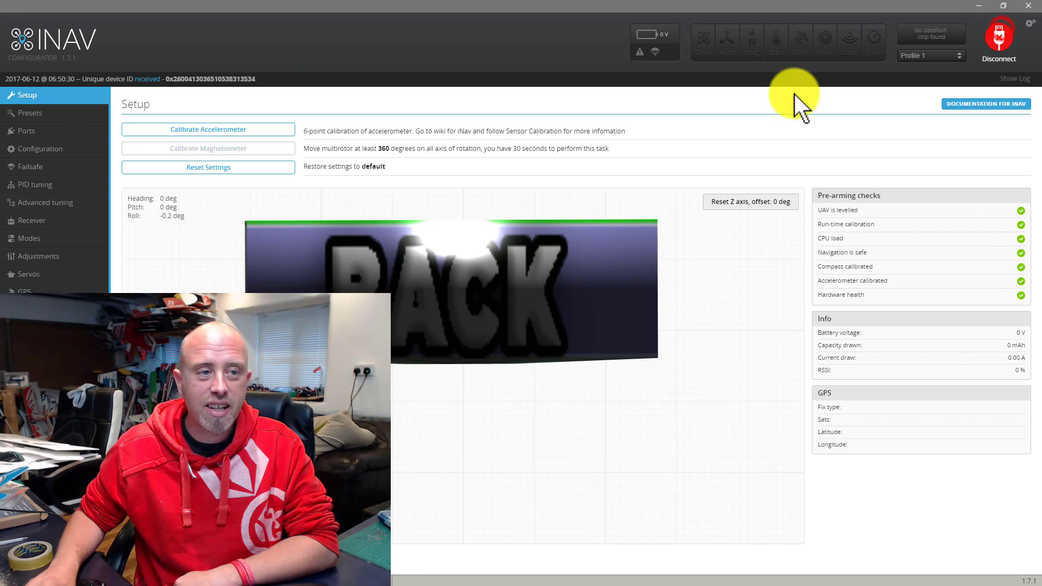
{"action": "left_click", "coordinate": [31, 170]}
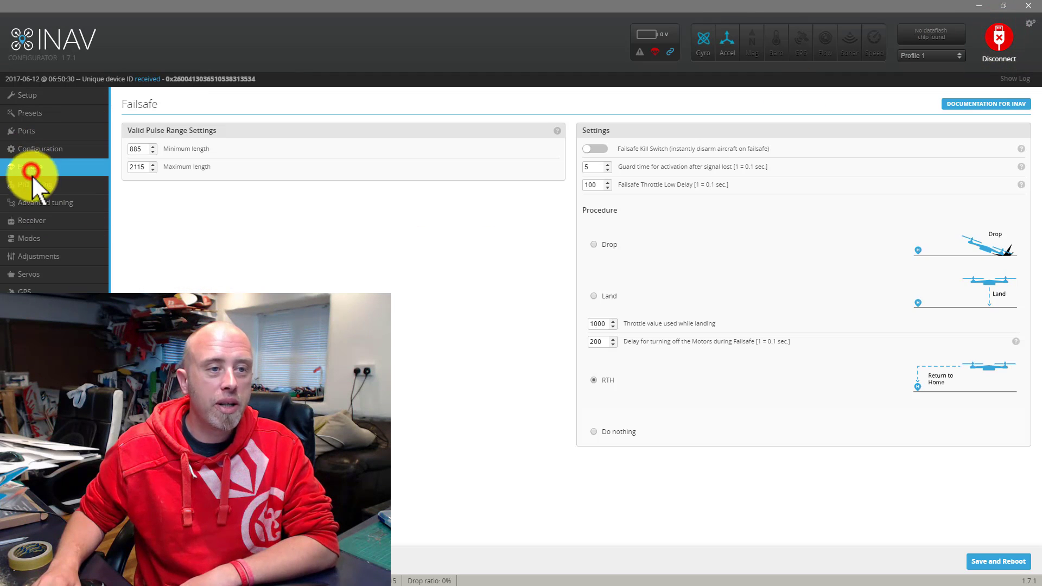
Step: Set the RTH altitude to 7000 cm in the advanced tuning settings
{"action": "left_click", "coordinate": [52, 204]}
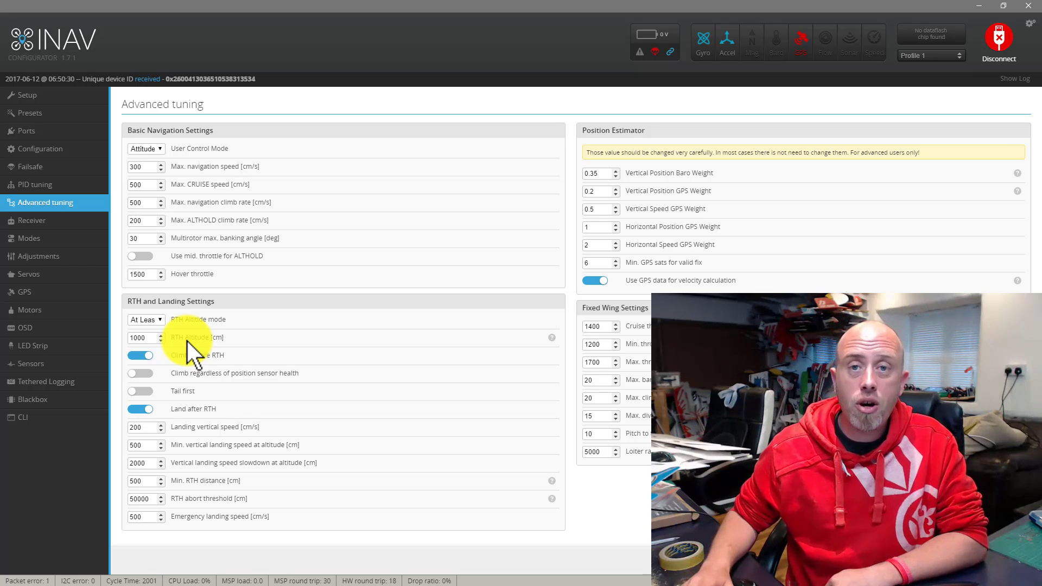
{"action": "left_click", "coordinate": [147, 337]}
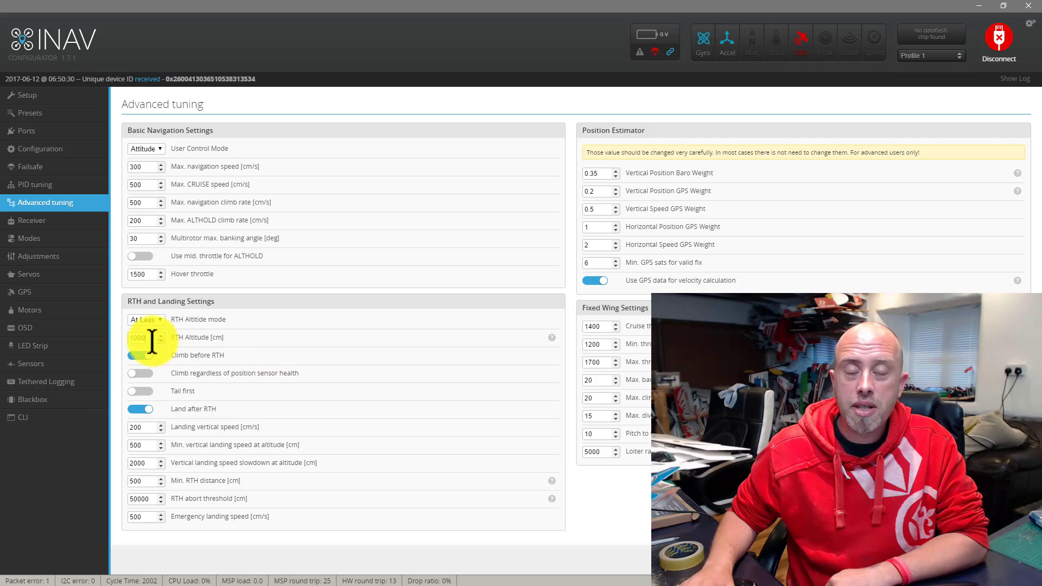
{"action": "left_click", "coordinate": [131, 338]}
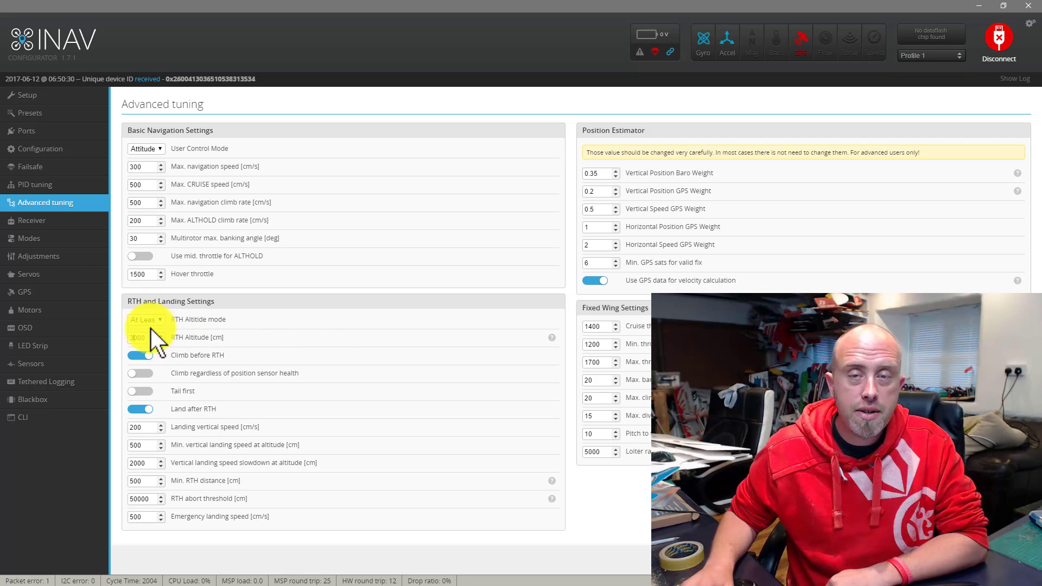
{"action": "left_click", "coordinate": [130, 336]}
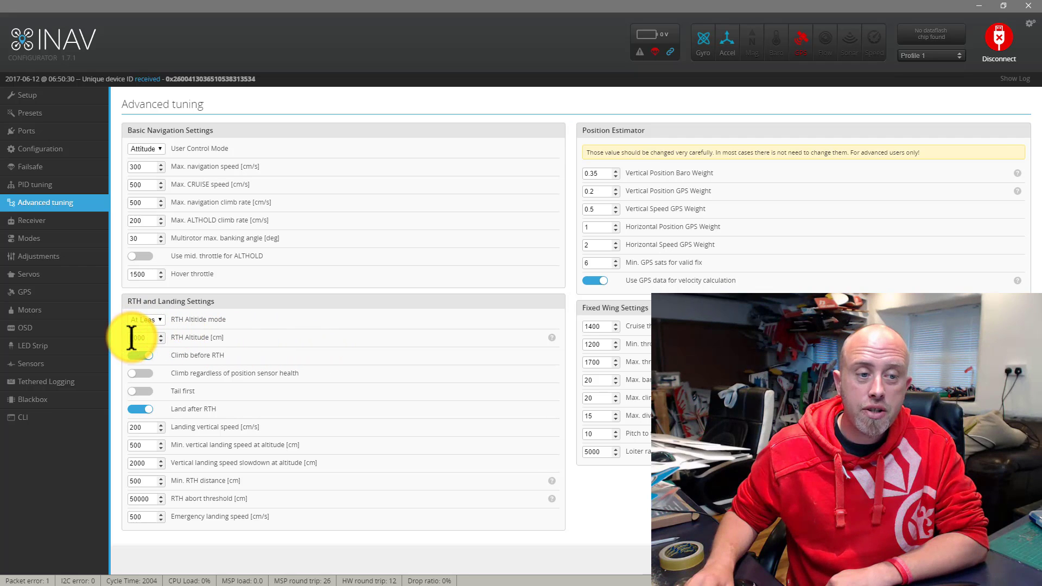
{"action": "type", "text": "7"}
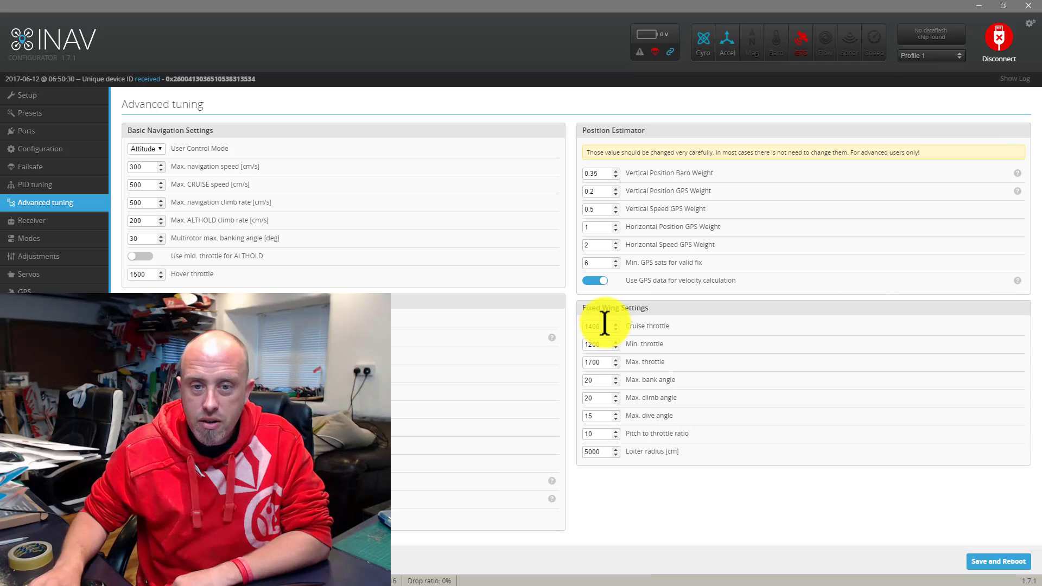
Step: Set the fixed-wing cruise throttle to 1500 and the maximum throttle to 1800
{"action": "left_click_drag", "start_coordinate": [601, 325], "coordinate": [576, 325]}
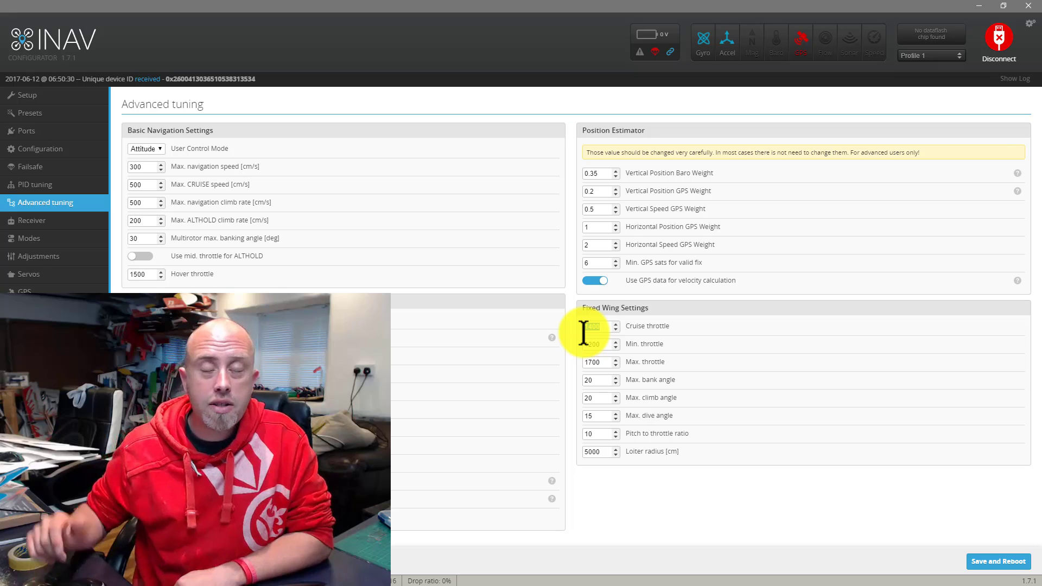
{"action": "type", "text": "1500"}
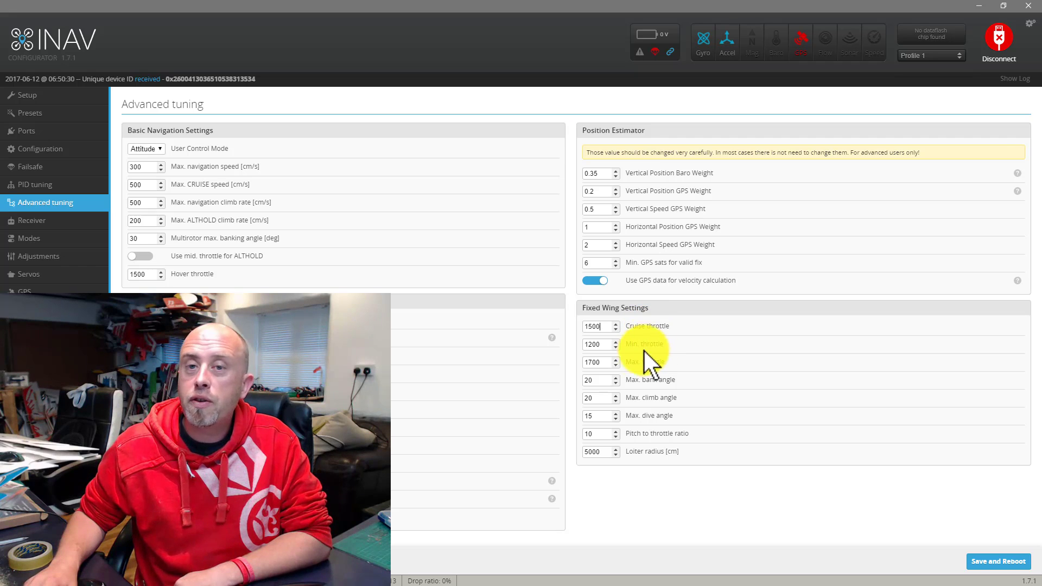
{"action": "left_click", "coordinate": [591, 362]}
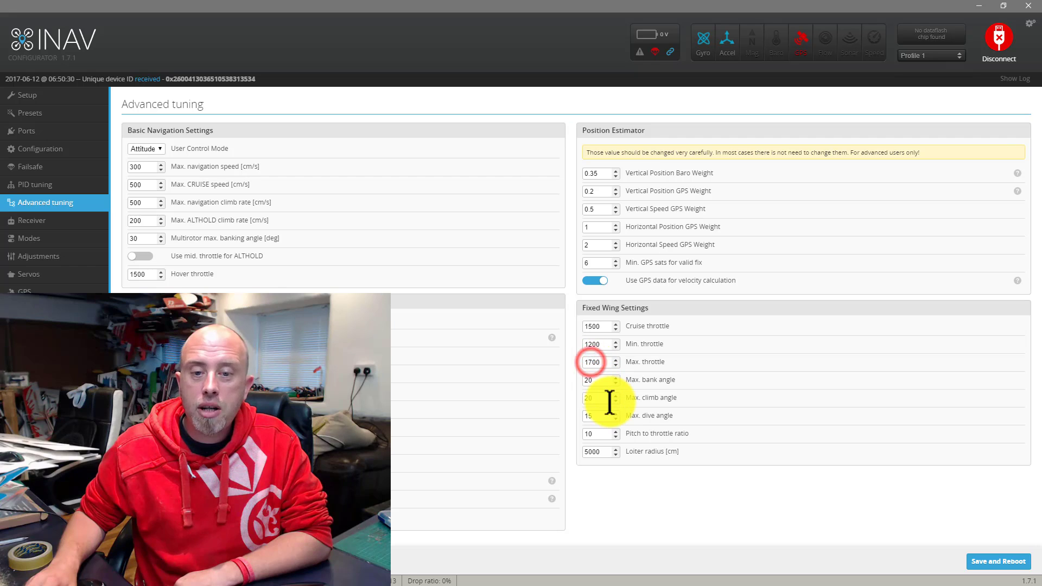
{"action": "key", "text": "BackSpace"}
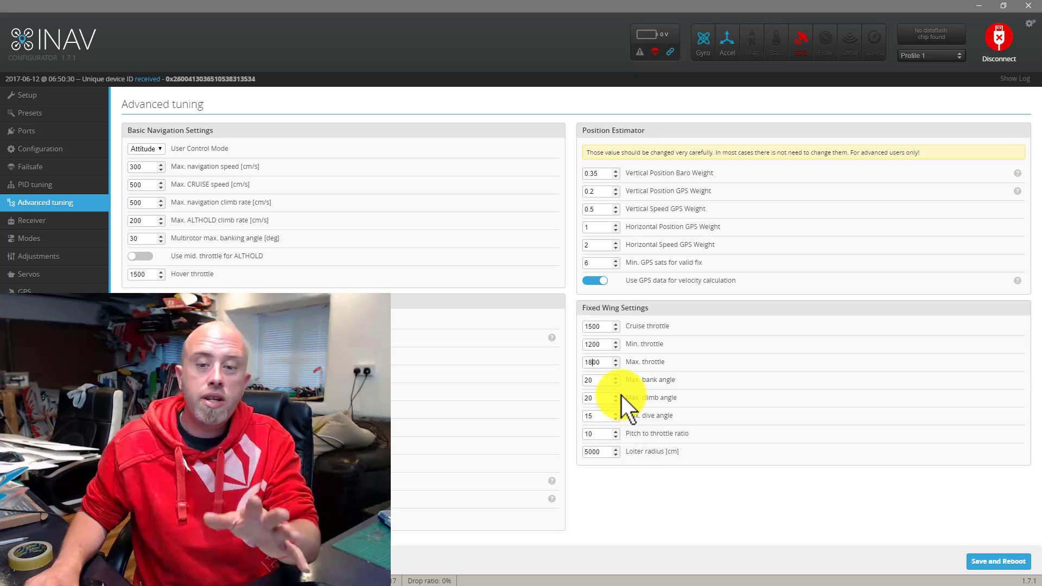
Step: Set the fixed-wing maximum bank angle to 35 and the loiter radius to 4000 cm
{"action": "left_click", "coordinate": [602, 379]}
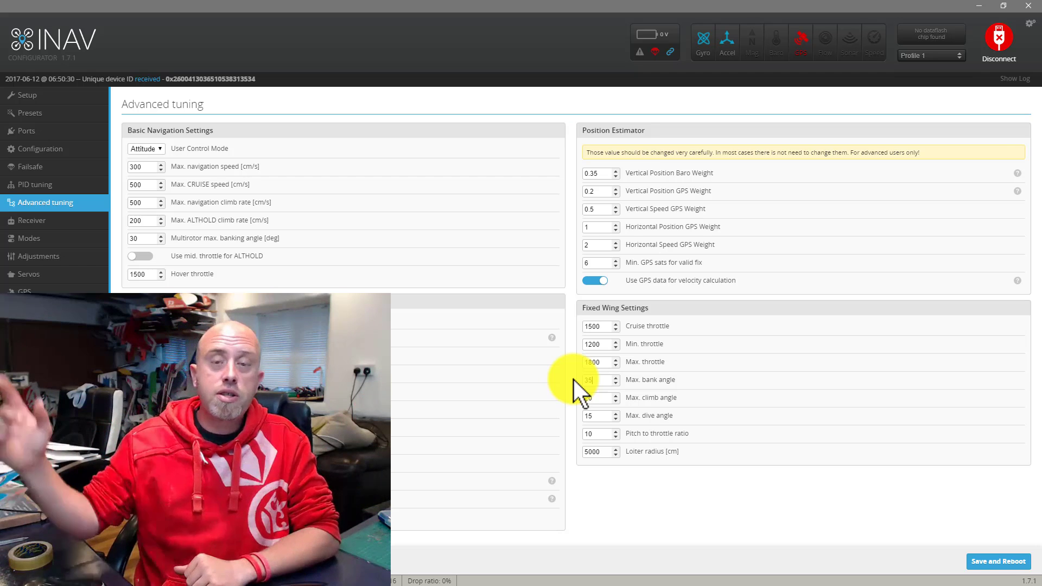
{"action": "left_click", "coordinate": [782, 389]}
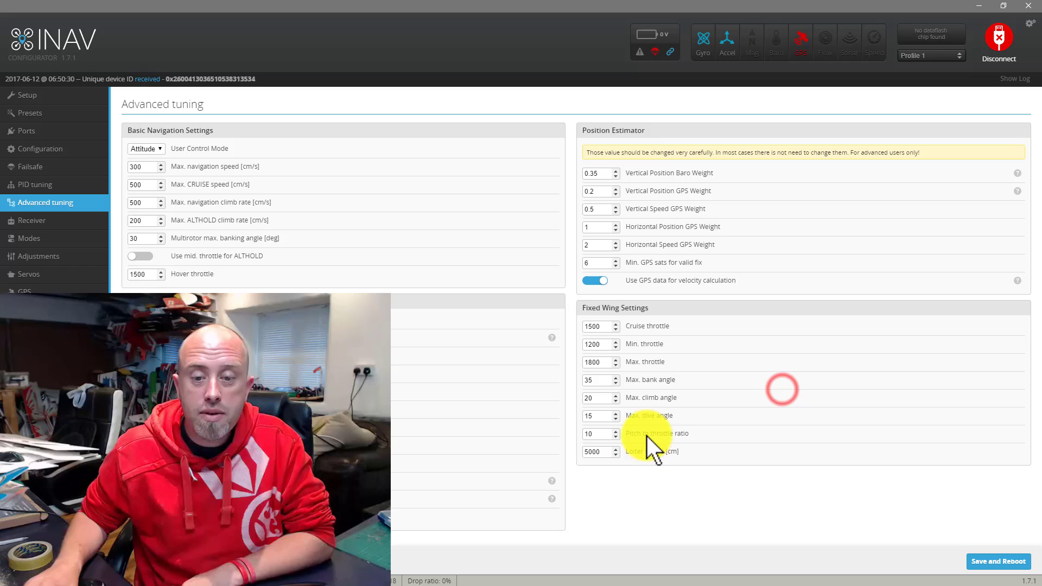
{"action": "left_click", "coordinate": [588, 452]}
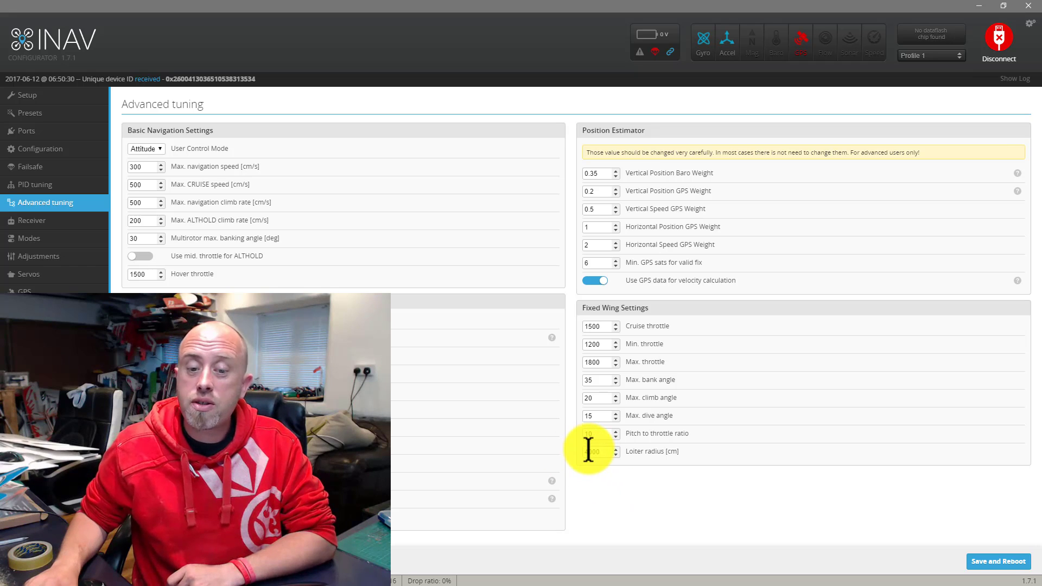
Step: Save the advanced tuning settings with a reboot, and reconnect to the flight controller to check them
{"action": "left_click", "coordinate": [999, 563]}
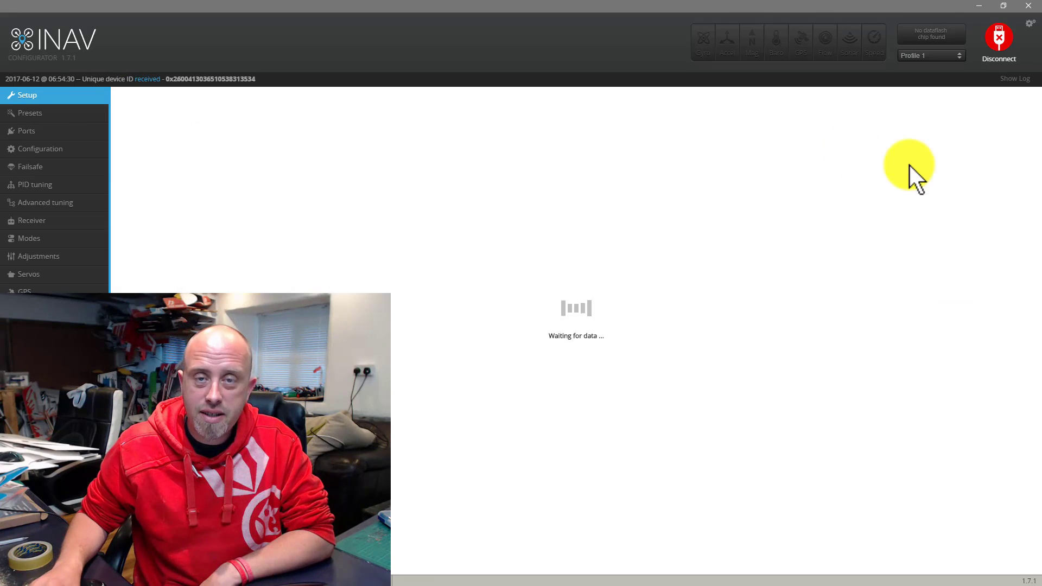
{"action": "left_click", "coordinate": [998, 46]}
{"action": "left_click", "coordinate": [999, 46]}
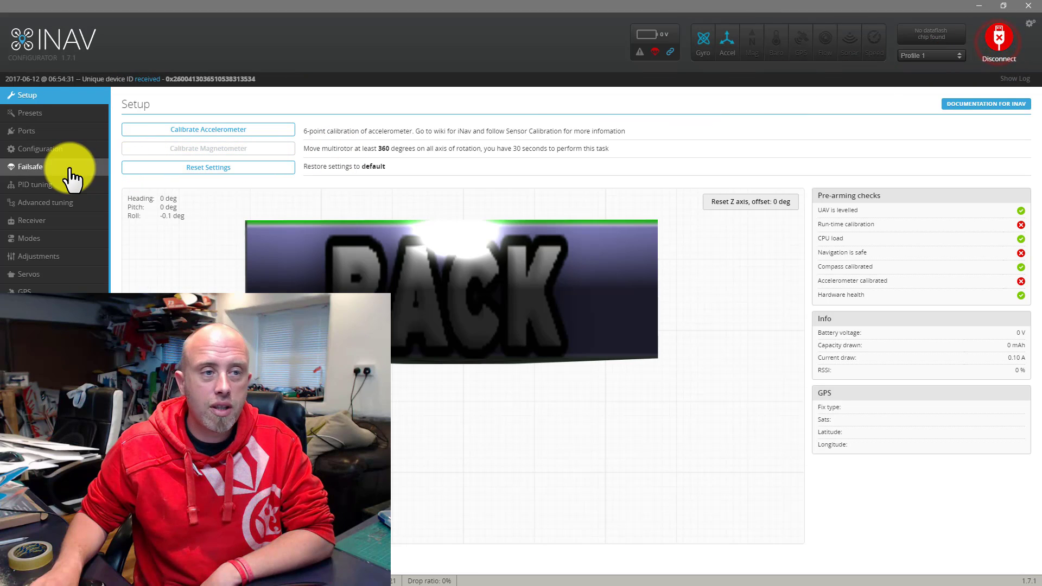
{"action": "left_click", "coordinate": [38, 205]}
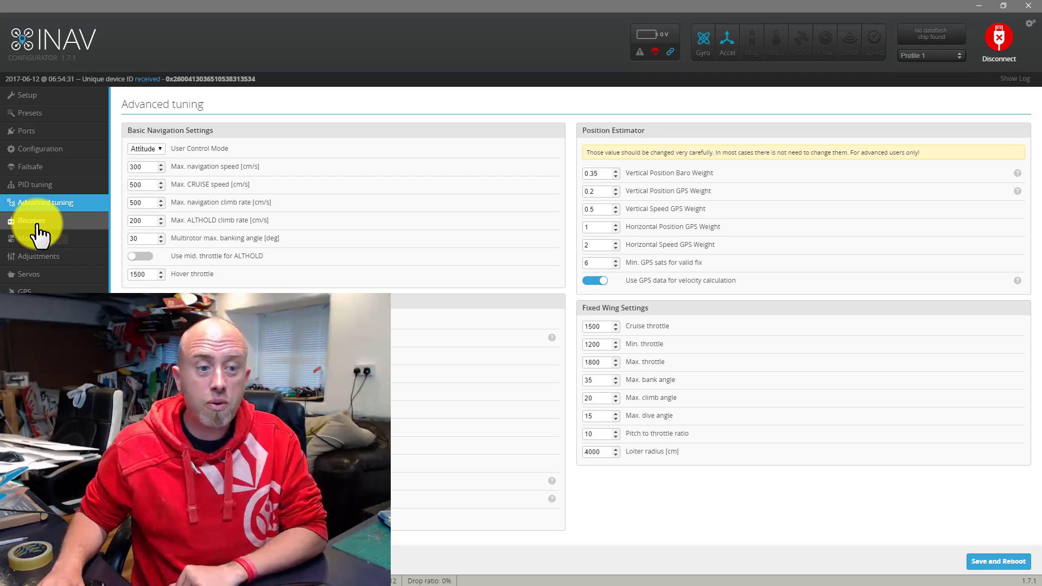
Step: Look over the receiver channels, the flight mode assignments and the in-flight adjustment settings
{"action": "left_click", "coordinate": [38, 228]}
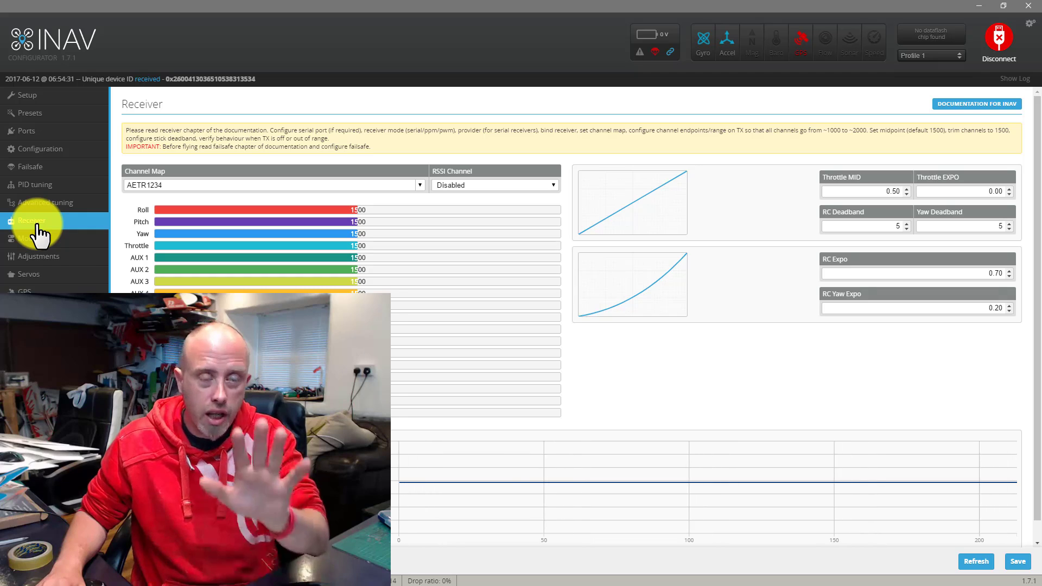
{"action": "left_click", "coordinate": [35, 239]}
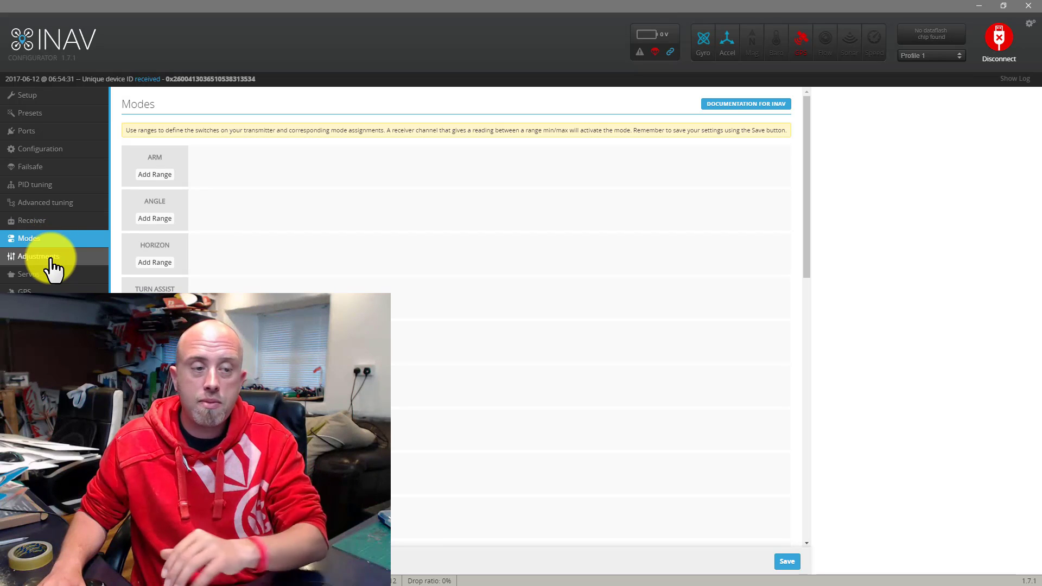
{"action": "left_click", "coordinate": [51, 264]}
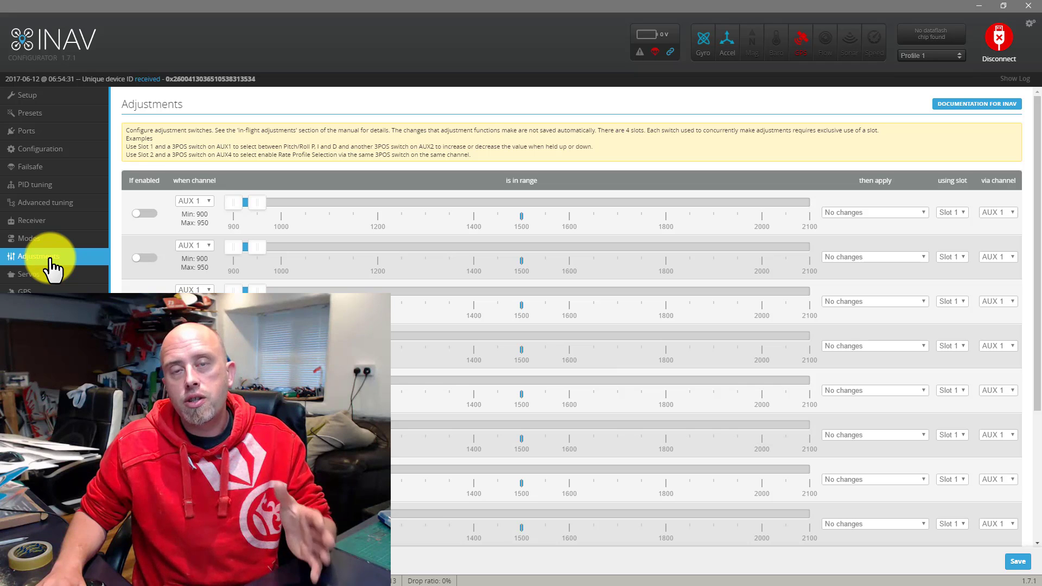
Step: Look over the servo settings with the Servo 3 direction and rate options, the GPS status and the motor outputs
{"action": "left_click", "coordinate": [53, 274]}
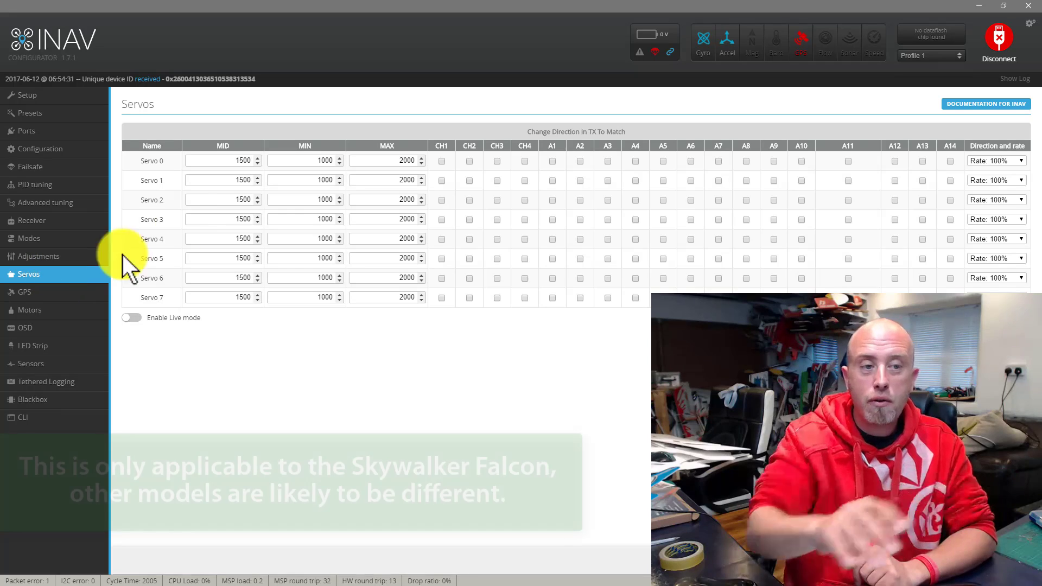
{"action": "left_click", "coordinate": [1004, 218]}
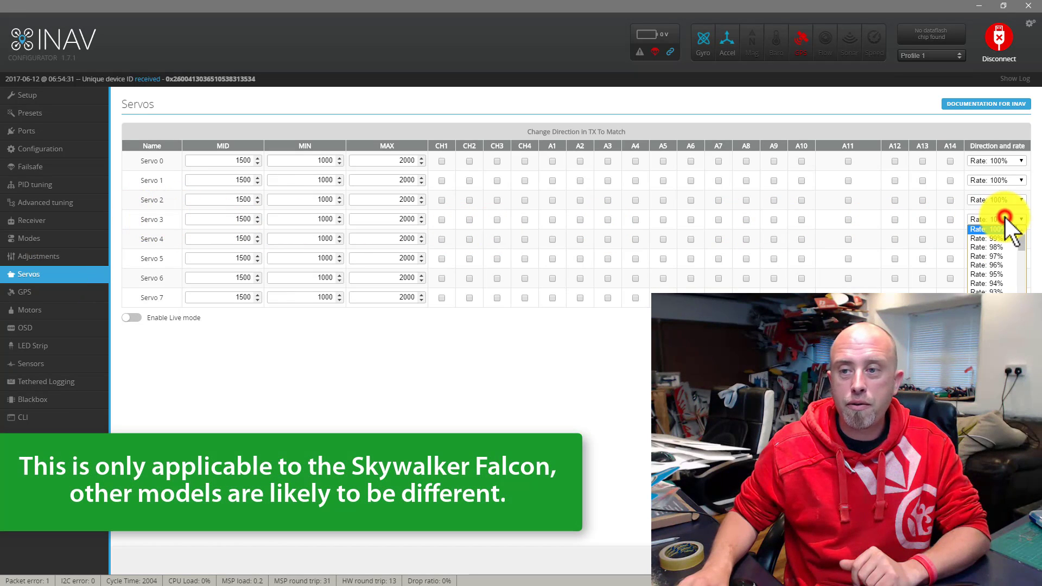
{"action": "left_click_drag", "start_coordinate": [1020, 241], "coordinate": [1020, 388]}
{"action": "key", "text": "Escape"}
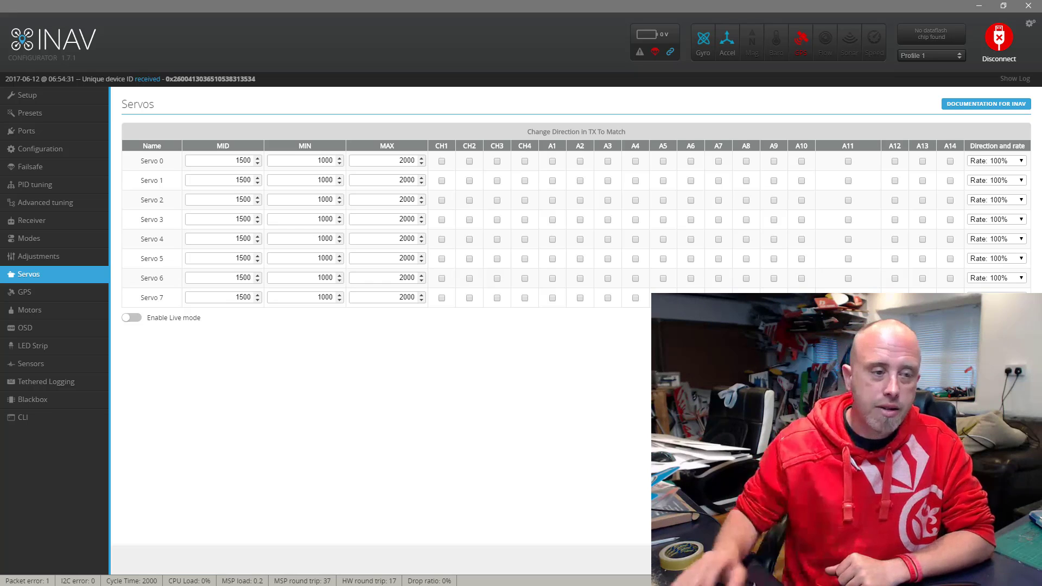
{"action": "left_click", "coordinate": [63, 295]}
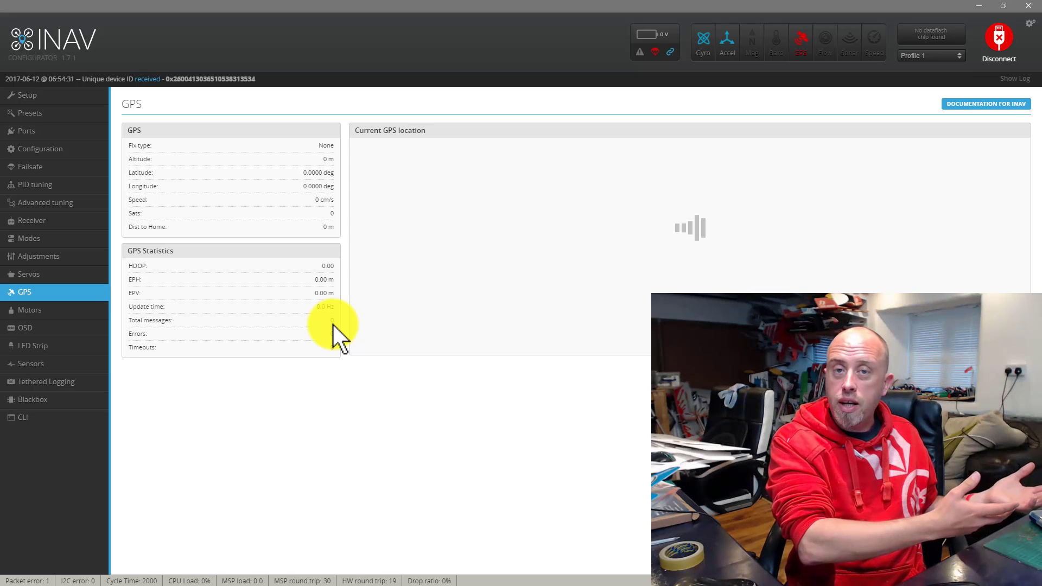
{"action": "left_click", "coordinate": [37, 316]}
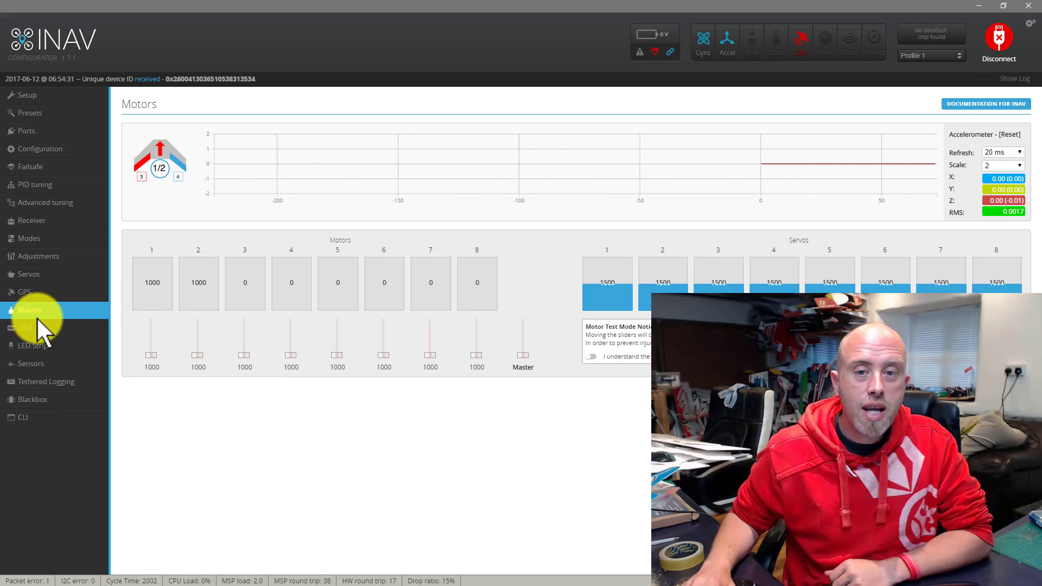
Step: Compare the OSD font presets, choose the Default font and upload it to the flight controller
{"action": "left_click", "coordinate": [37, 328]}
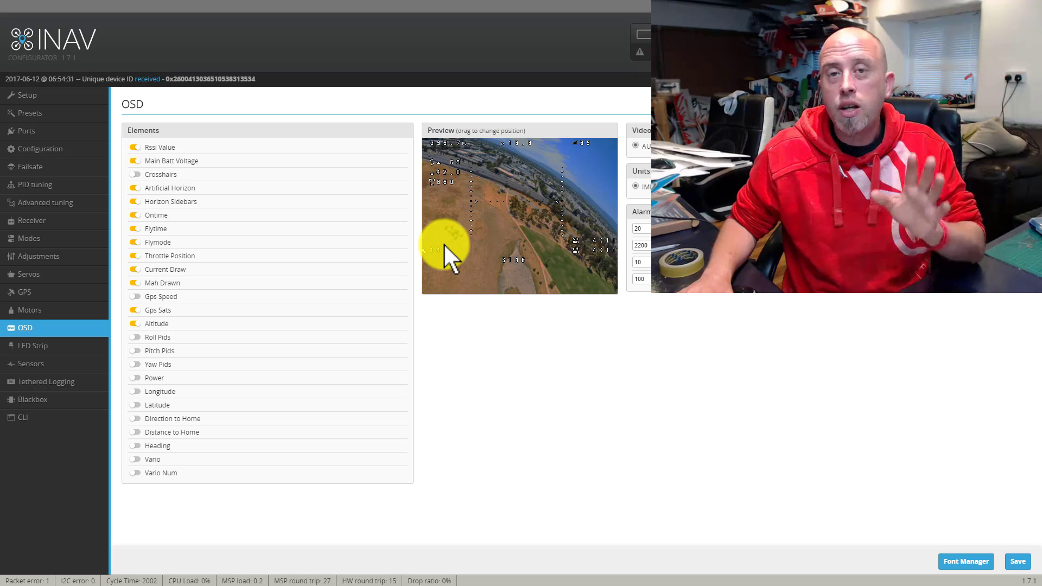
{"action": "left_click", "coordinate": [964, 563]}
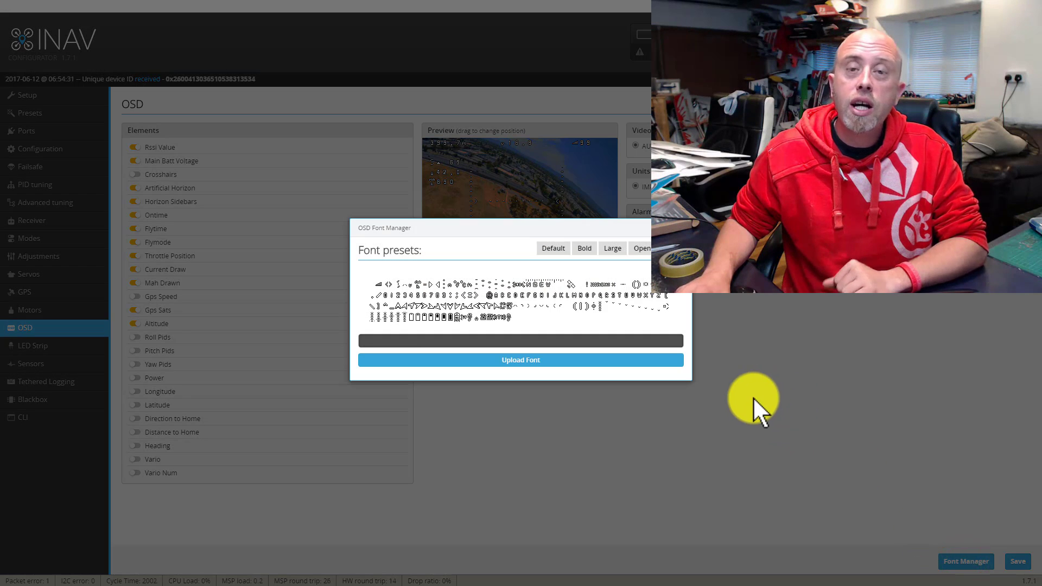
{"action": "left_click", "coordinate": [559, 248]}
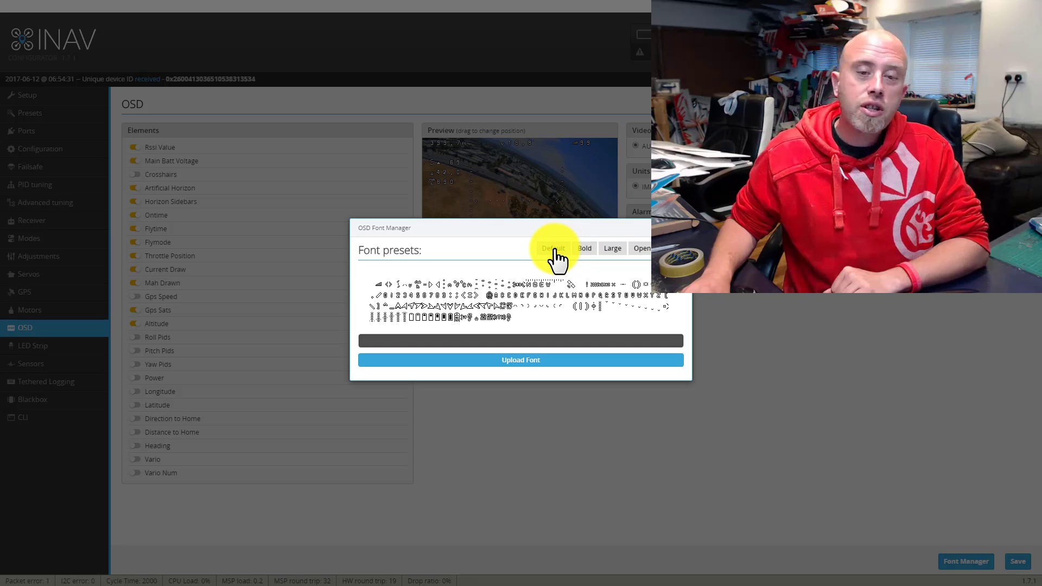
{"action": "left_click", "coordinate": [581, 249]}
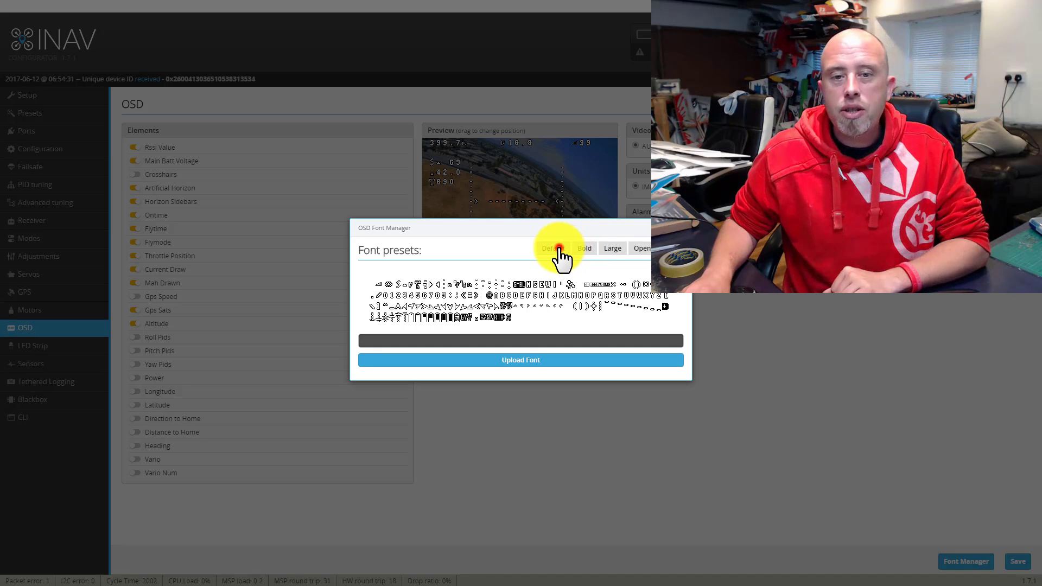
{"action": "left_click", "coordinate": [559, 248]}
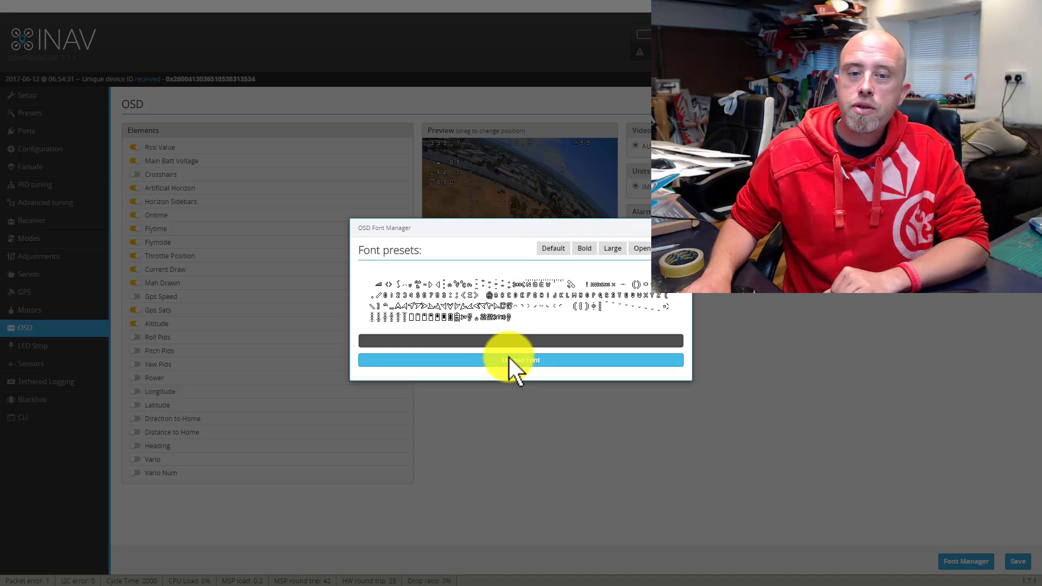
{"action": "left_click", "coordinate": [612, 251]}
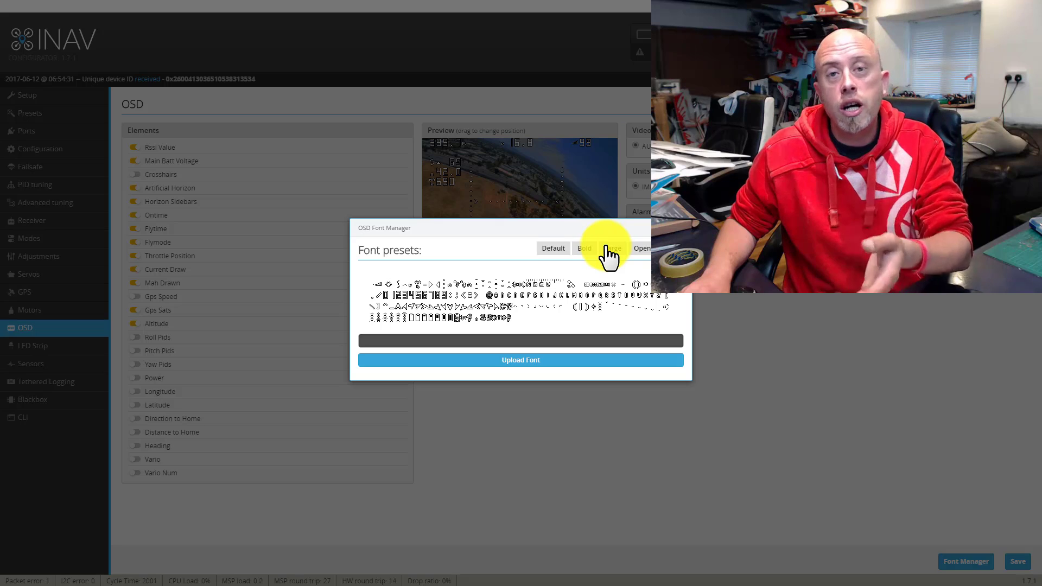
{"action": "left_click", "coordinate": [563, 249]}
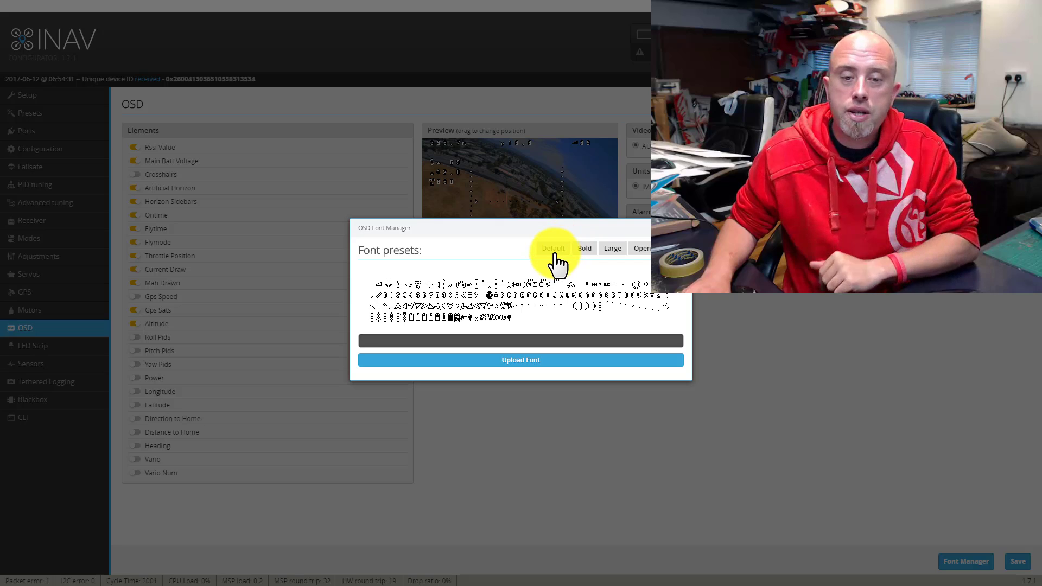
{"action": "left_click", "coordinate": [535, 359]}
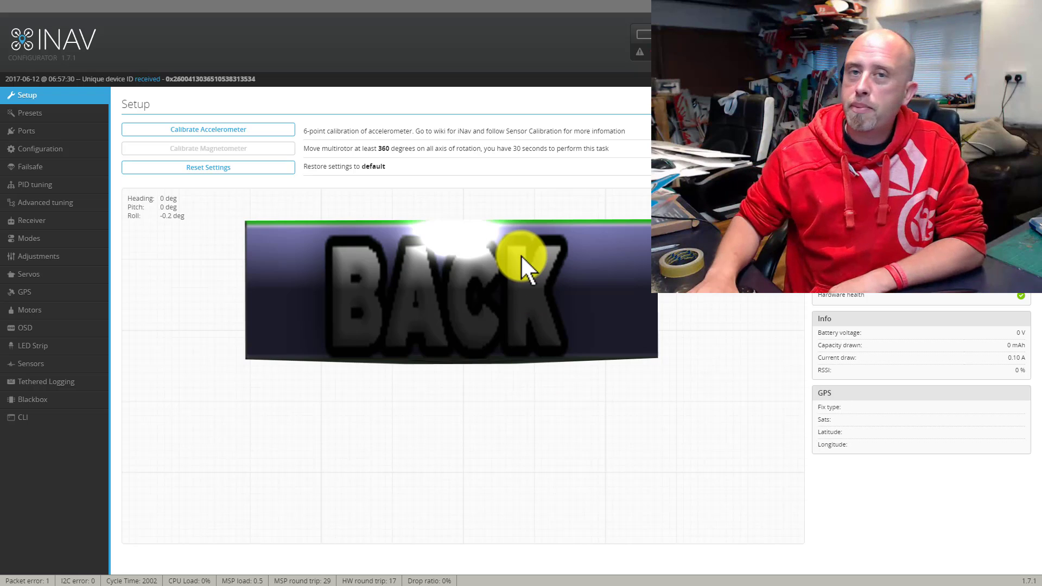
Step: In the OSD preview, place the fly mode directly below the mAh drawn element, and turn off the horizon sidebars
{"action": "left_click", "coordinate": [35, 339]}
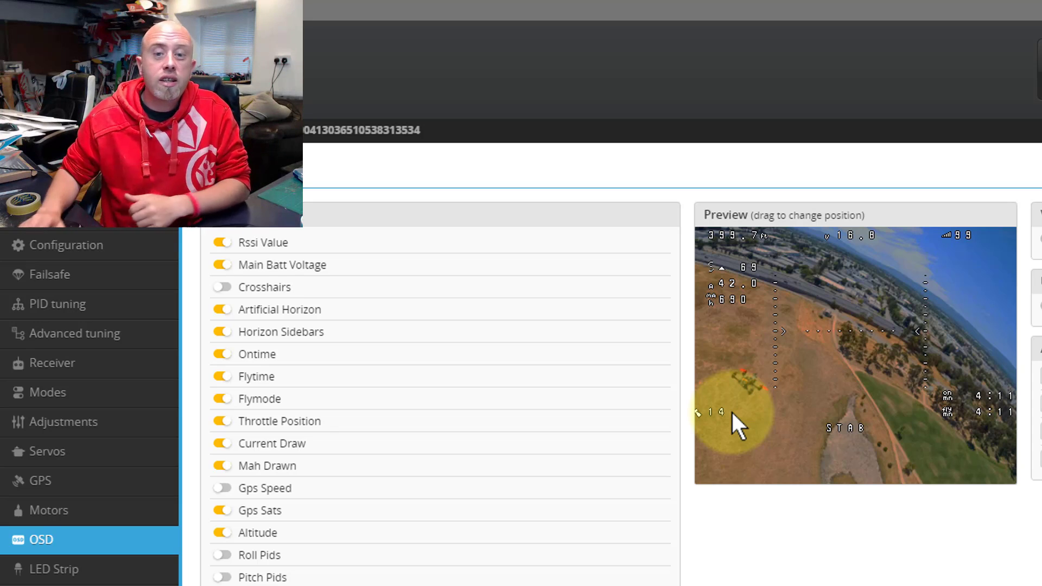
{"action": "left_click_drag", "start_coordinate": [846, 429], "coordinate": [708, 324]}
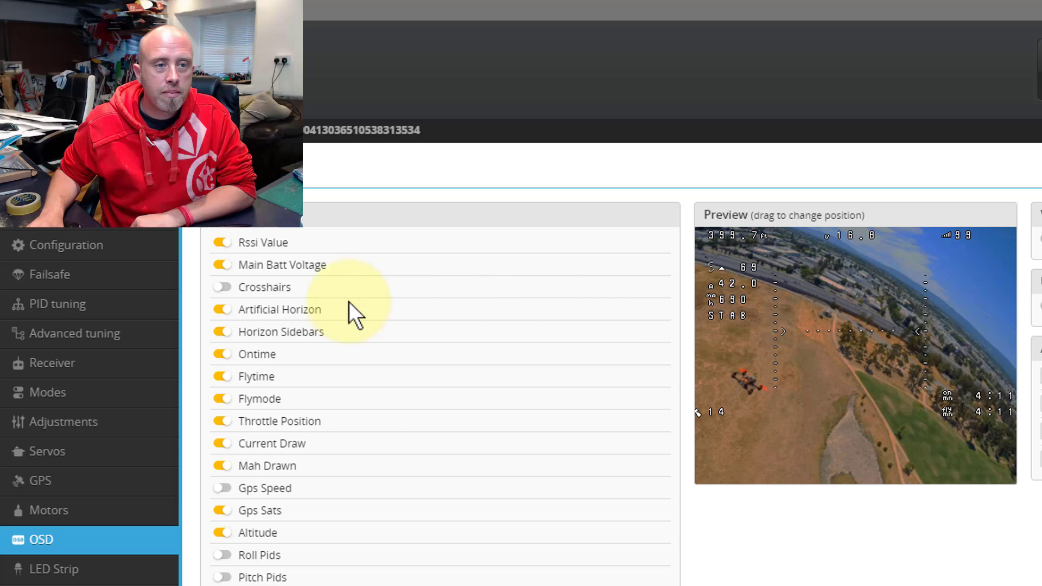
{"action": "left_click", "coordinate": [217, 331]}
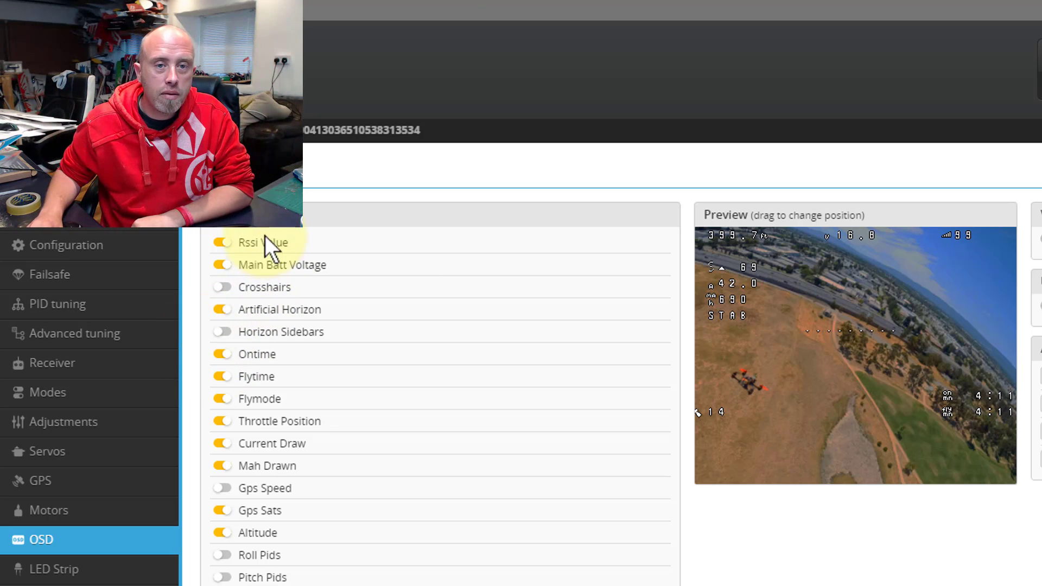
Step: Group altitude, current draw and mAh drawn at the lower centre of the OSD preview, with throttle position beside mAh drawn
{"action": "left_click", "coordinate": [727, 234]}
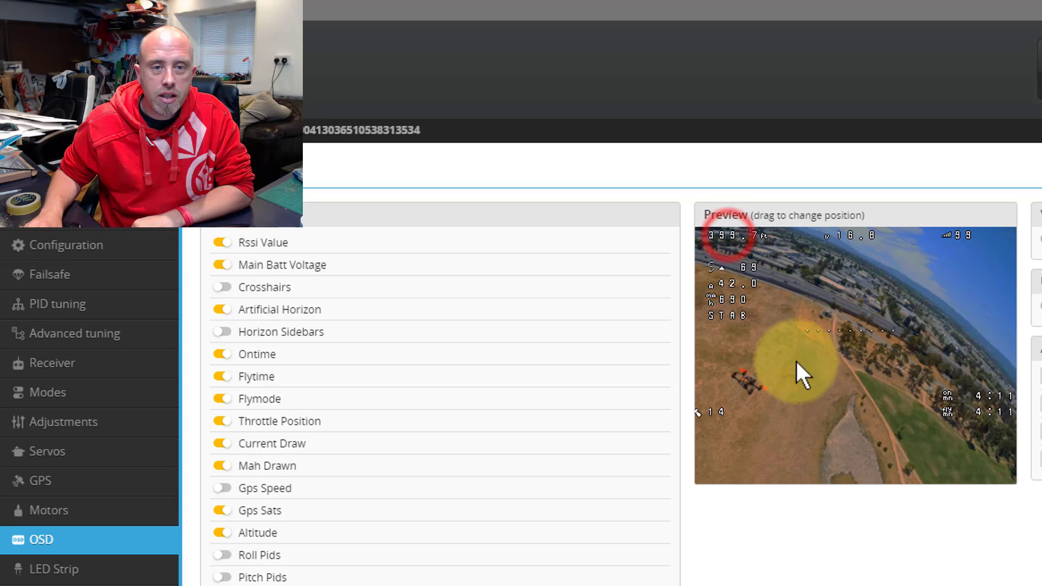
{"action": "left_click_drag", "start_coordinate": [796, 362], "coordinate": [857, 396]}
{"action": "left_click_drag", "start_coordinate": [728, 298], "coordinate": [831, 452]}
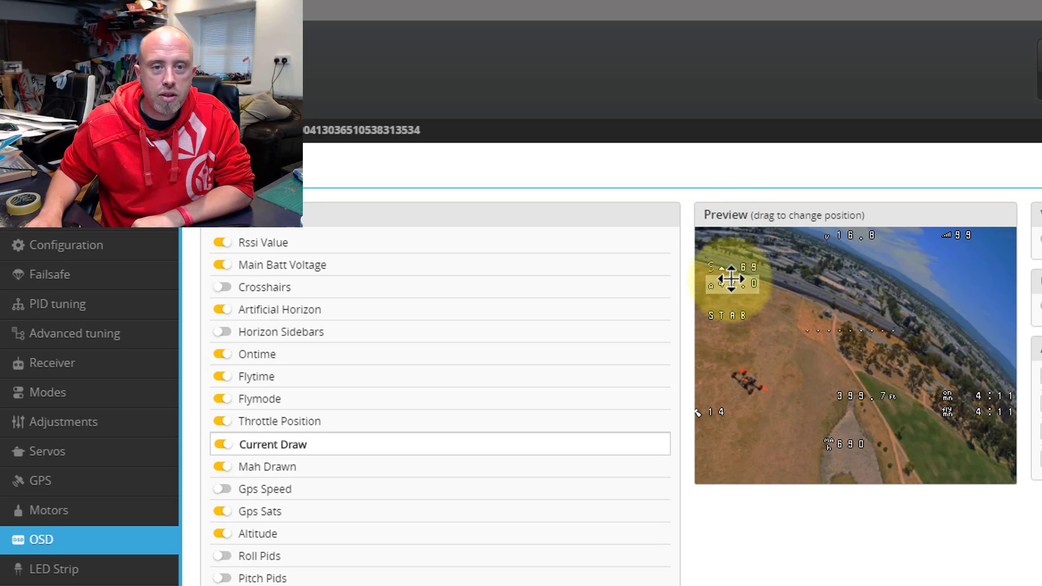
{"action": "mouse_move", "coordinate": [730, 279]}
{"action": "left_mouse_down"}
{"action": "mouse_move", "coordinate": [832, 432]}
{"action": "mouse_move", "coordinate": [829, 418]}
{"action": "left_mouse_up"}
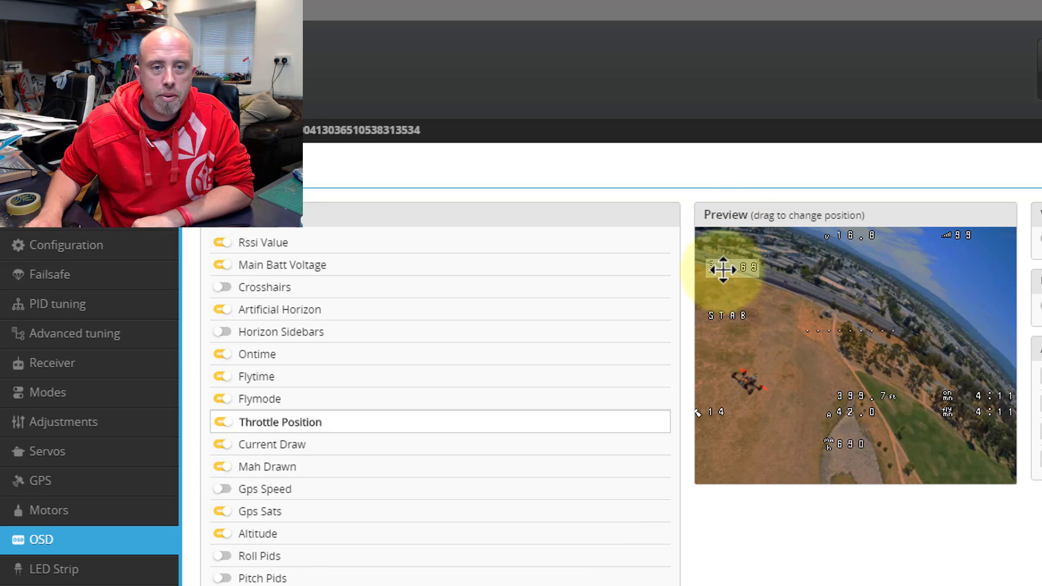
{"action": "left_click_drag", "start_coordinate": [723, 268], "coordinate": [731, 444]}
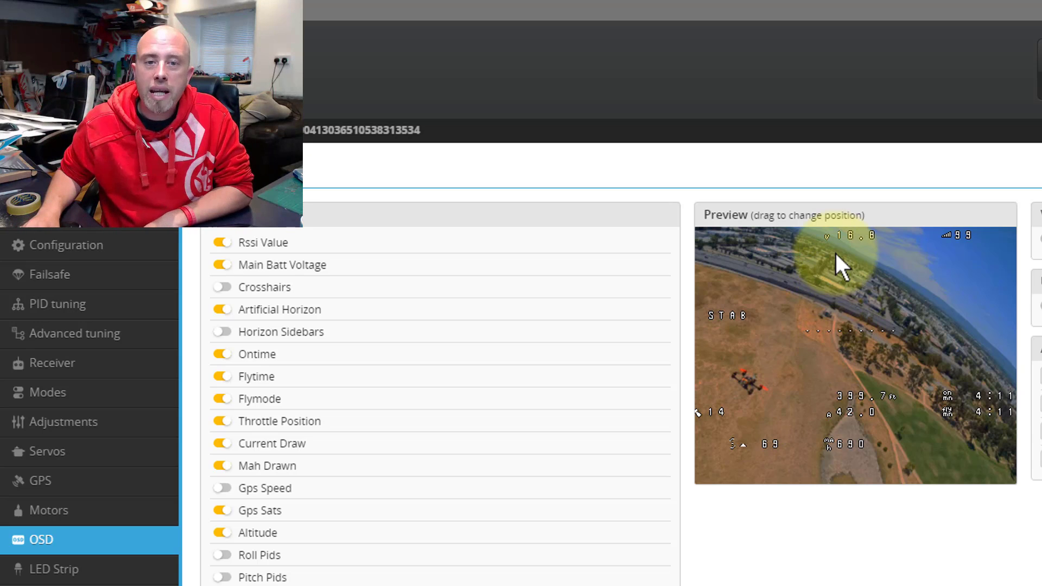
Step: Place the main battery voltage near the OSD preview's right edge and RSSI in its upper-left corner, with the fly mode directly beneath RSSI
{"action": "left_click_drag", "start_coordinate": [833, 234], "coordinate": [958, 310]}
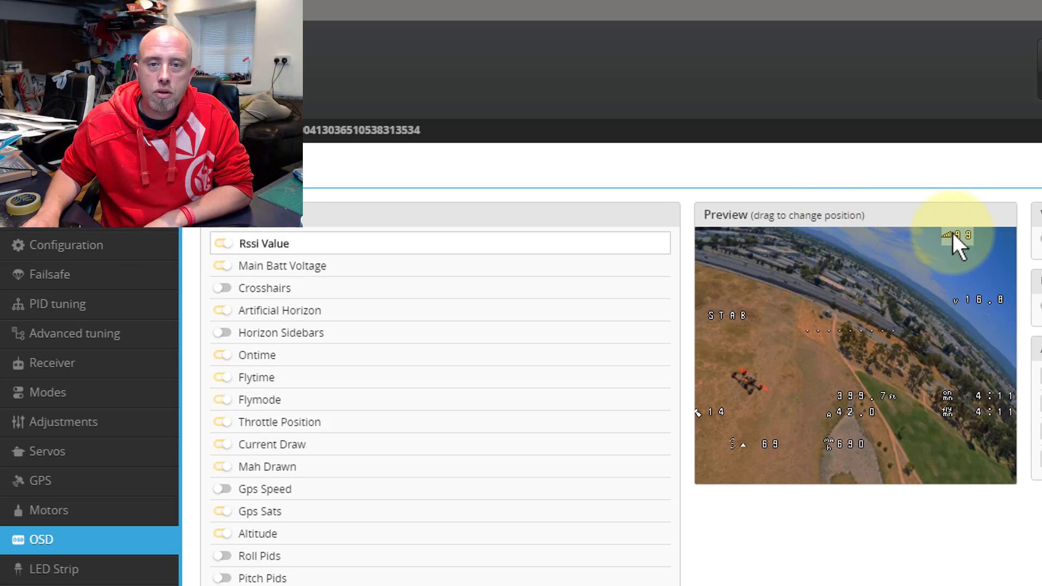
{"action": "left_click_drag", "start_coordinate": [952, 232], "coordinate": [709, 245]}
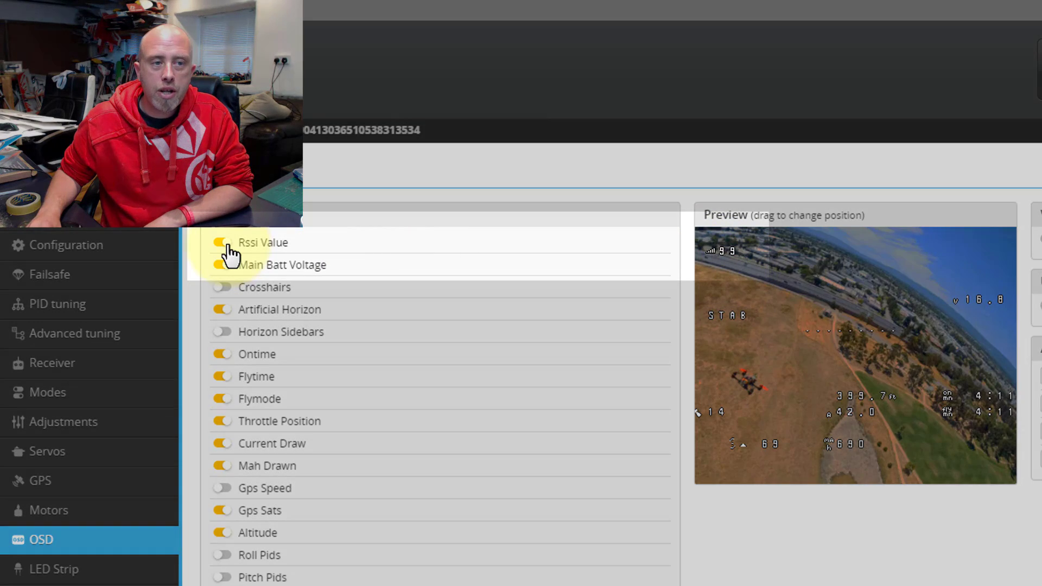
{"action": "left_click", "coordinate": [223, 244]}
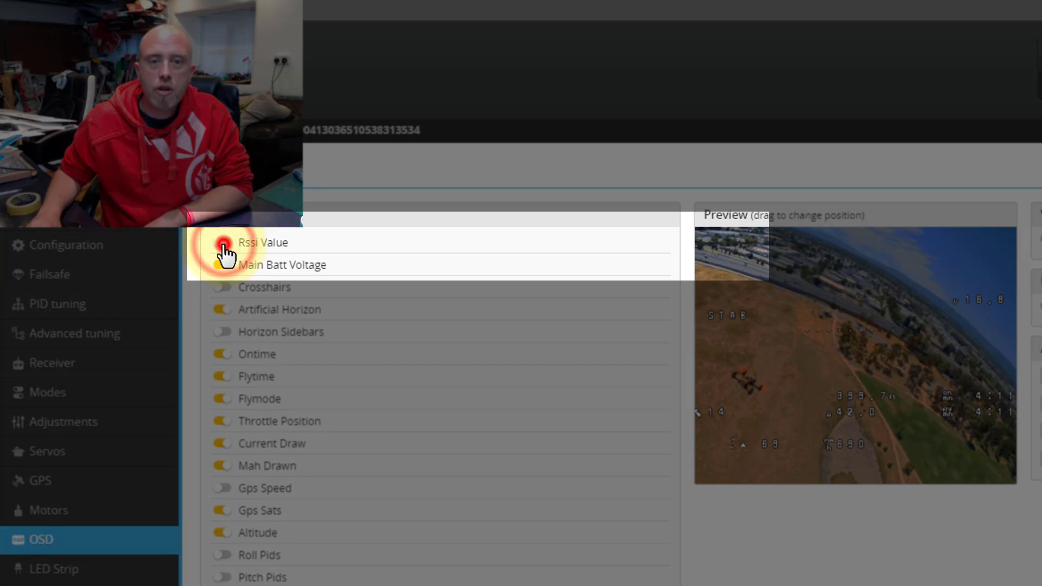
{"action": "left_click", "coordinate": [222, 244]}
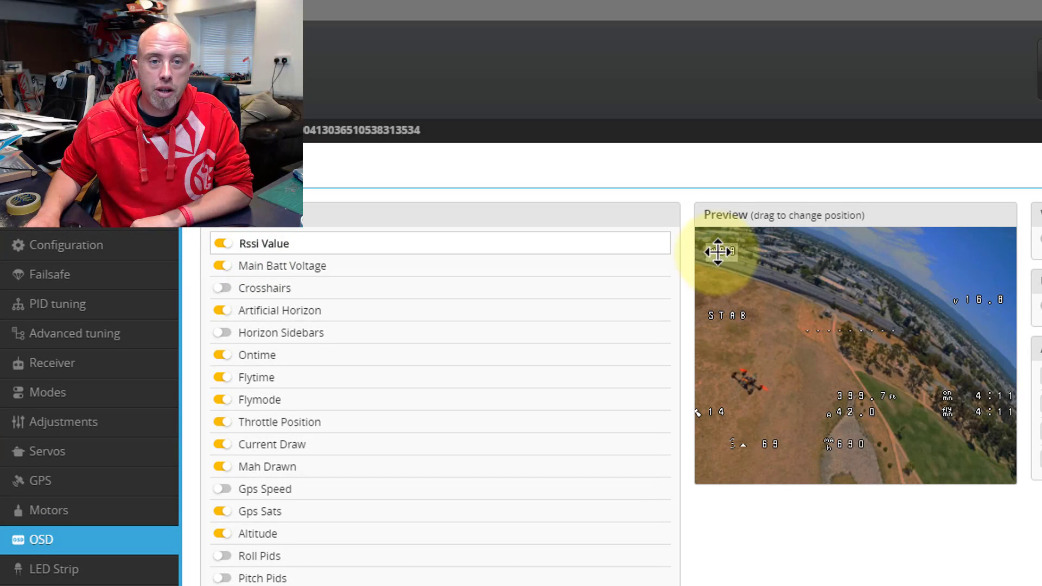
{"action": "left_click_drag", "start_coordinate": [721, 313], "coordinate": [712, 264]}
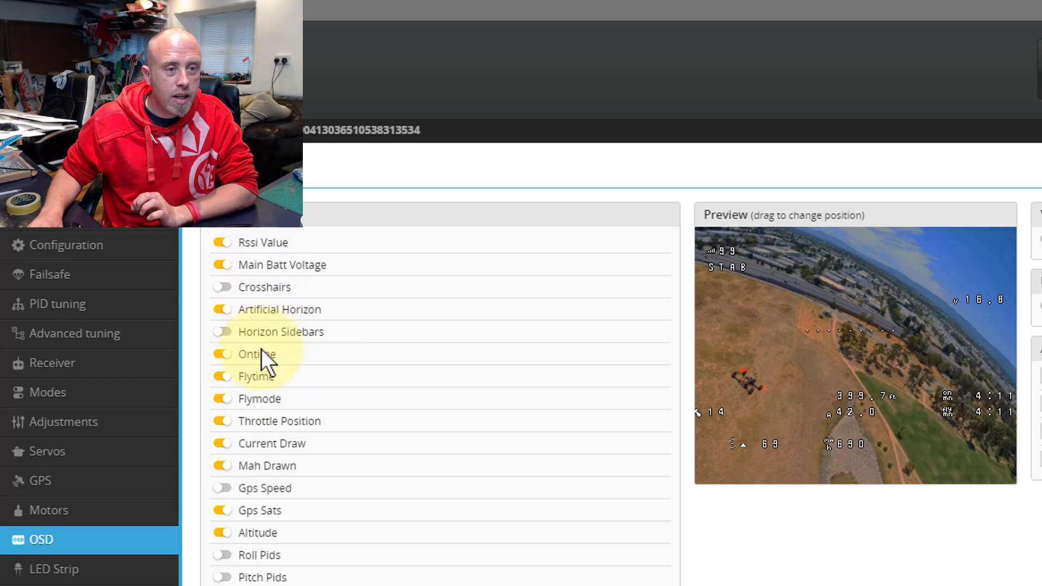
Step: Enable the GPS speed element and place it to the left of the artificial horizon in the OSD preview
{"action": "left_click", "coordinate": [222, 490]}
{"action": "left_click", "coordinate": [221, 489]}
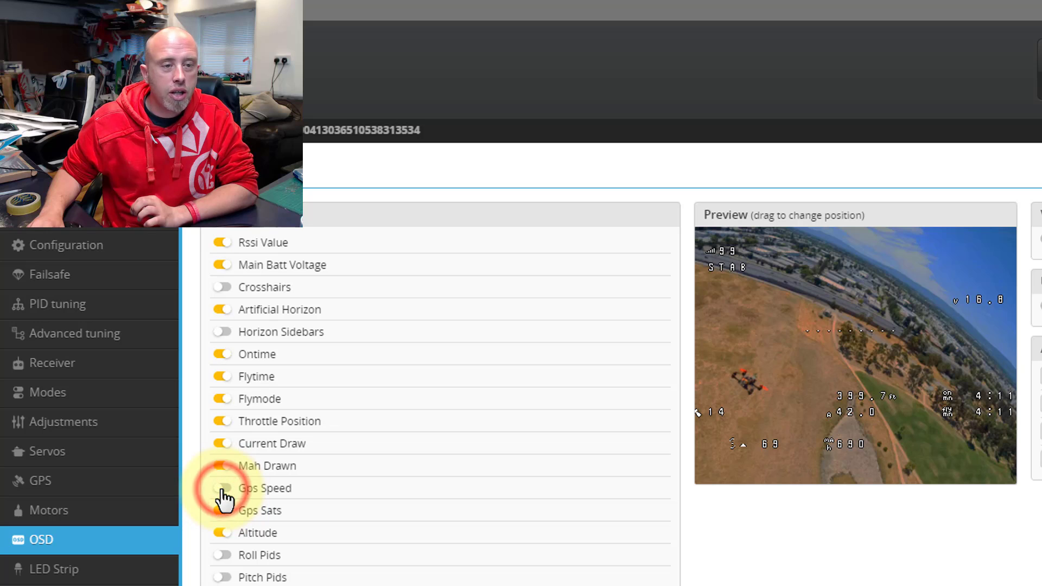
{"action": "left_click", "coordinate": [222, 489]}
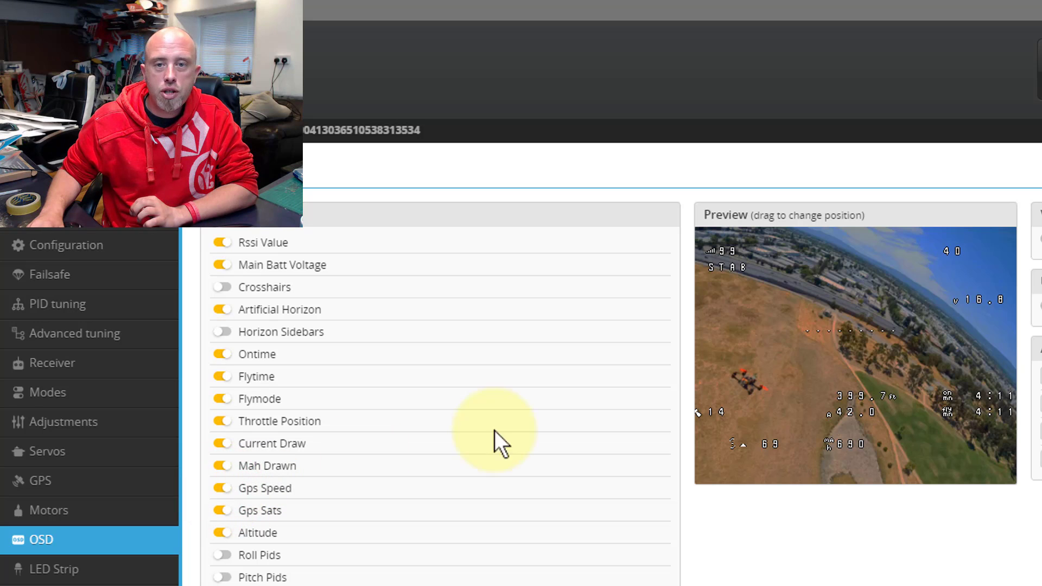
{"action": "left_click_drag", "start_coordinate": [947, 248], "coordinate": [744, 331]}
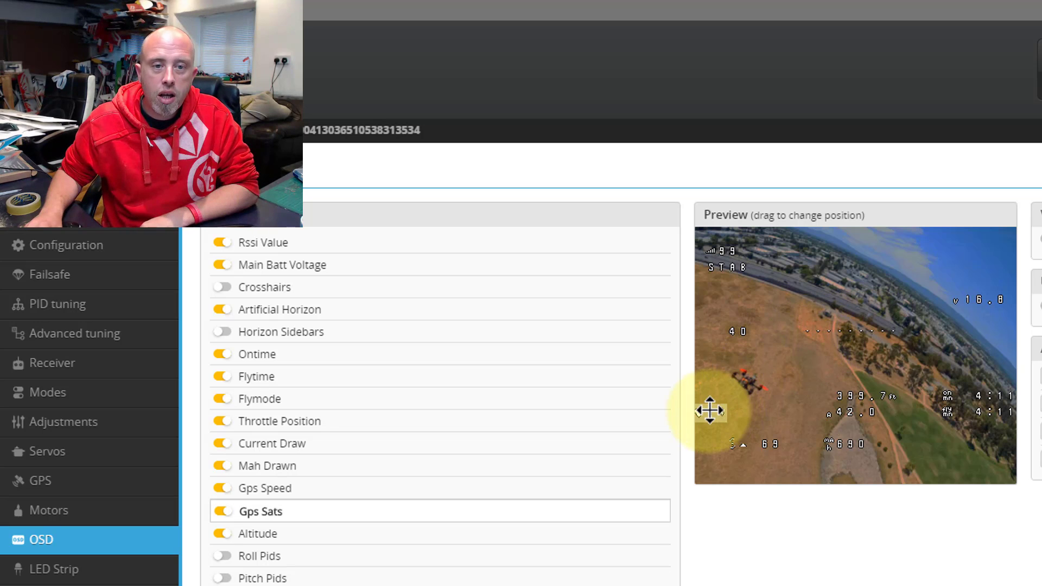
Step: Shift the GPS satellites element slightly inward, and move throttle position and mAh drawn to the upper part of the OSD preview
{"action": "mouse_move", "coordinate": [712, 410]}
{"action": "left_mouse_down"}
{"action": "mouse_move", "coordinate": [730, 418]}
{"action": "mouse_move", "coordinate": [712, 415]}
{"action": "left_mouse_up"}
{"action": "left_click_drag", "start_coordinate": [752, 445], "coordinate": [874, 279]}
{"action": "left_click_drag", "start_coordinate": [842, 450], "coordinate": [831, 251]}
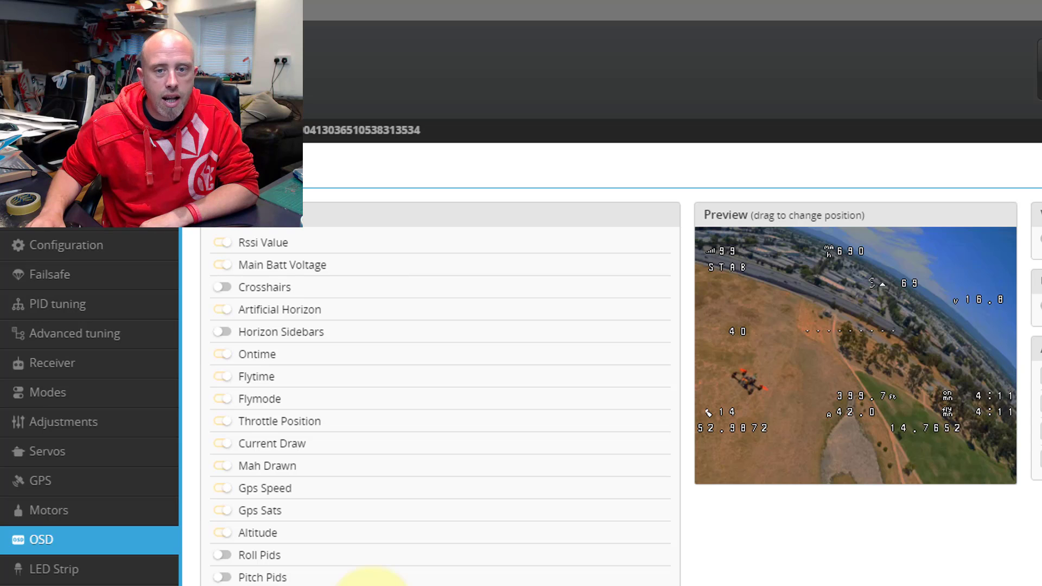
Step: Stack the two GPS coordinate elements in the OSD preview's lower-left corner, with the GPS satellites element directly above them
{"action": "mouse_move", "coordinate": [713, 431]}
{"action": "left_mouse_down"}
{"action": "mouse_move", "coordinate": [724, 437]}
{"action": "mouse_move", "coordinate": [714, 446]}
{"action": "left_mouse_up"}
{"action": "left_click_drag", "start_coordinate": [904, 429], "coordinate": [714, 459]}
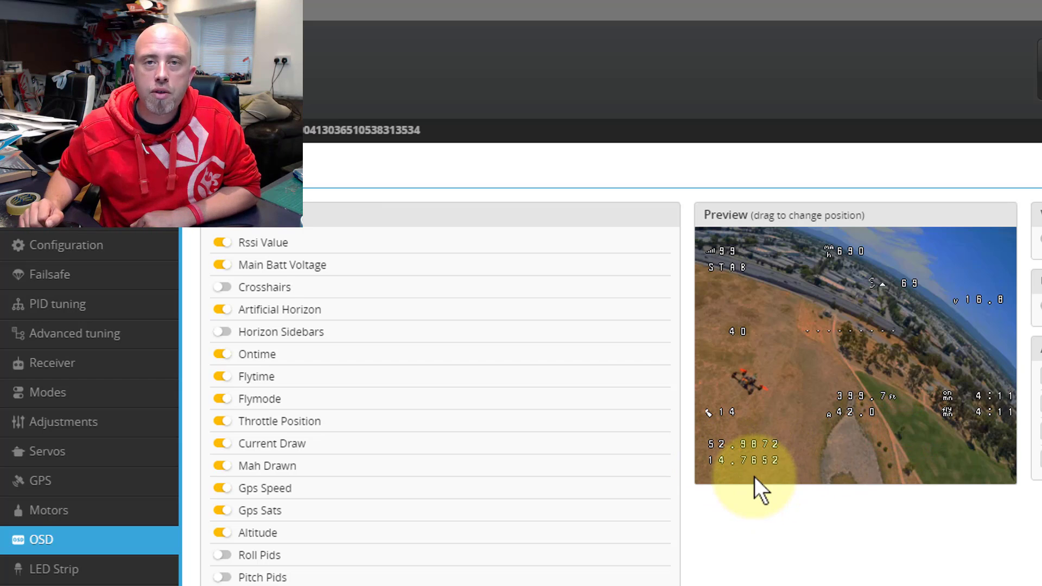
{"action": "left_click", "coordinate": [710, 410]}
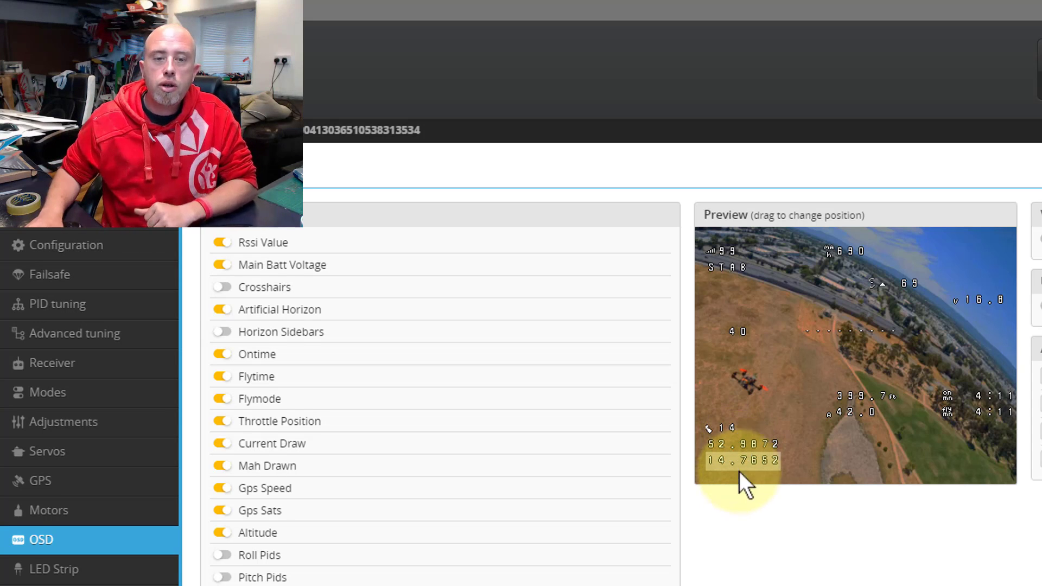
{"action": "left_click_drag", "start_coordinate": [725, 458], "coordinate": [790, 452]}
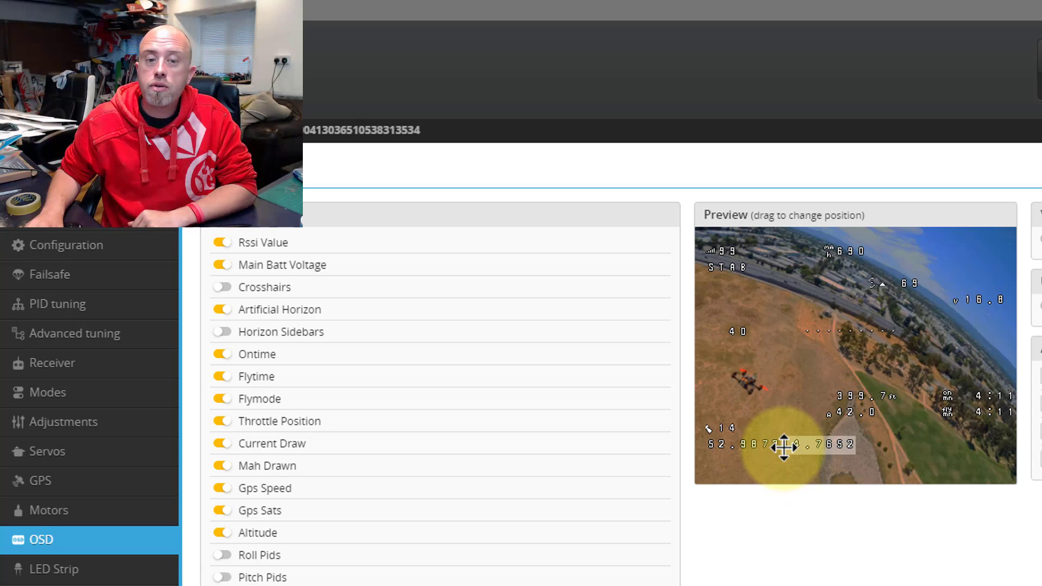
{"action": "left_click_drag", "start_coordinate": [789, 444], "coordinate": [711, 462]}
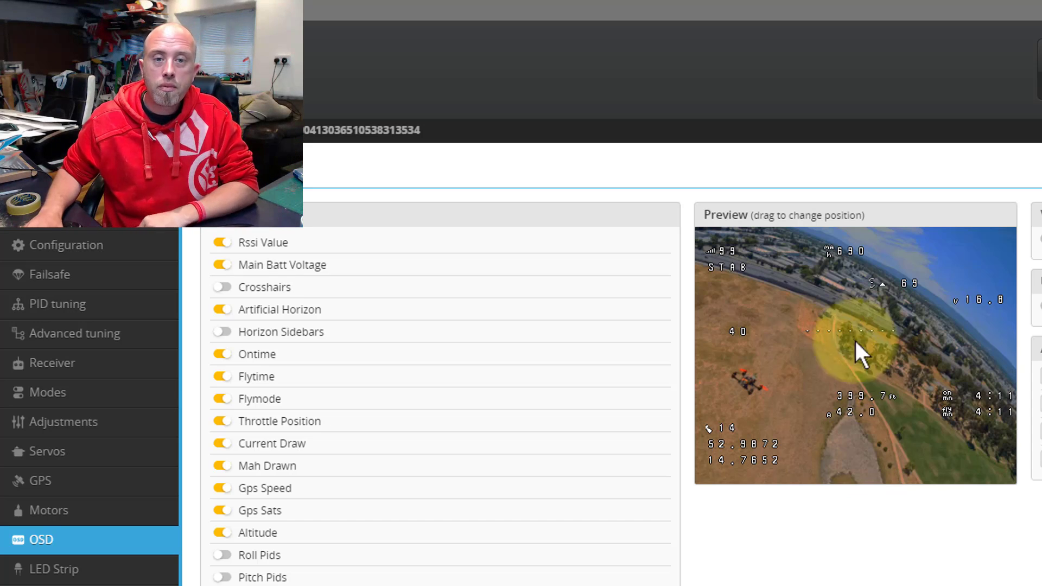
Step: Move mAh drawn below the current draw in the OSD preview, and place the 165 element just under the artificial horizon
{"action": "left_click_drag", "start_coordinate": [838, 252], "coordinate": [872, 442]}
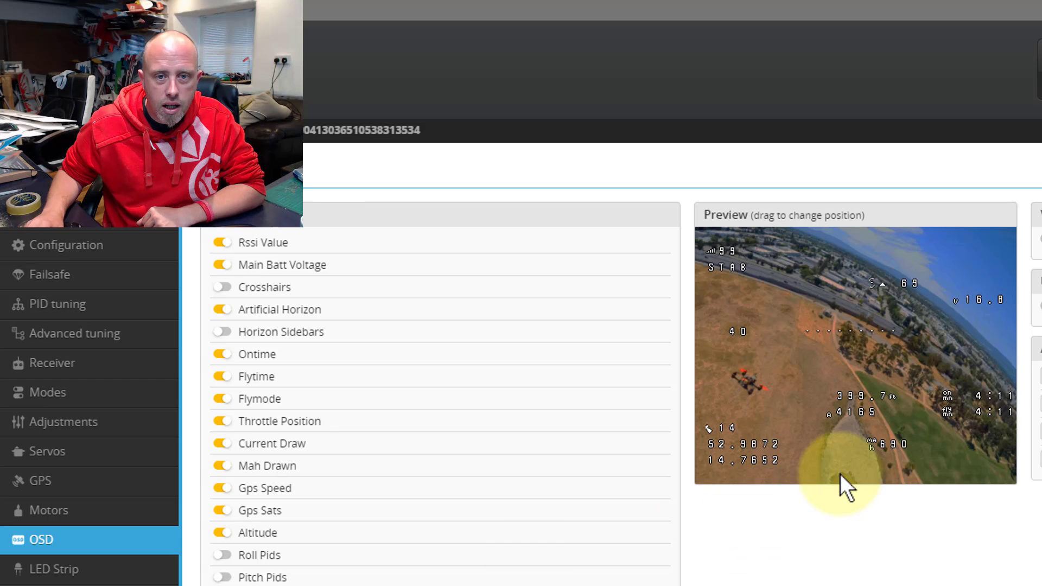
{"action": "left_click_drag", "start_coordinate": [855, 414], "coordinate": [825, 365]}
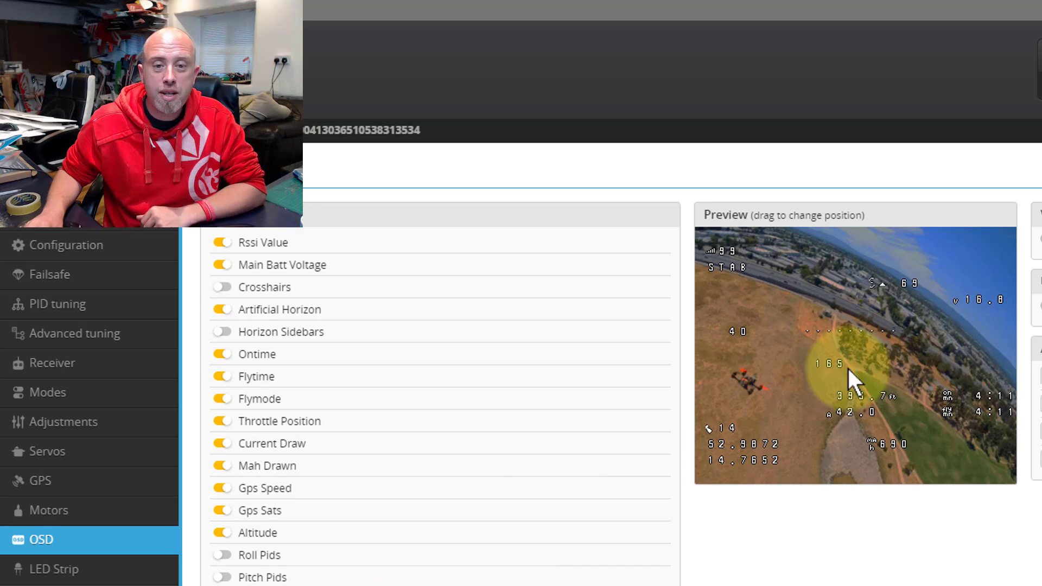
Step: Stack the 300 arrow element above the 165 element at the OSD preview's upper centre, and move throttle position to the right edge
{"action": "left_click_drag", "start_coordinate": [827, 364], "coordinate": [841, 243]}
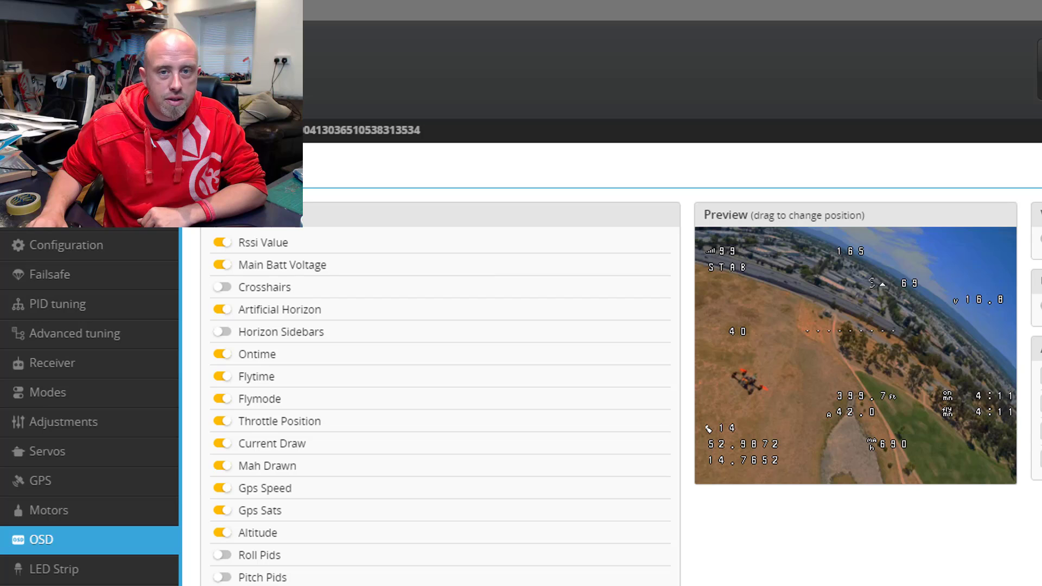
{"action": "left_click_drag", "start_coordinate": [733, 253], "coordinate": [837, 253]}
{"action": "left_click", "coordinate": [848, 236]}
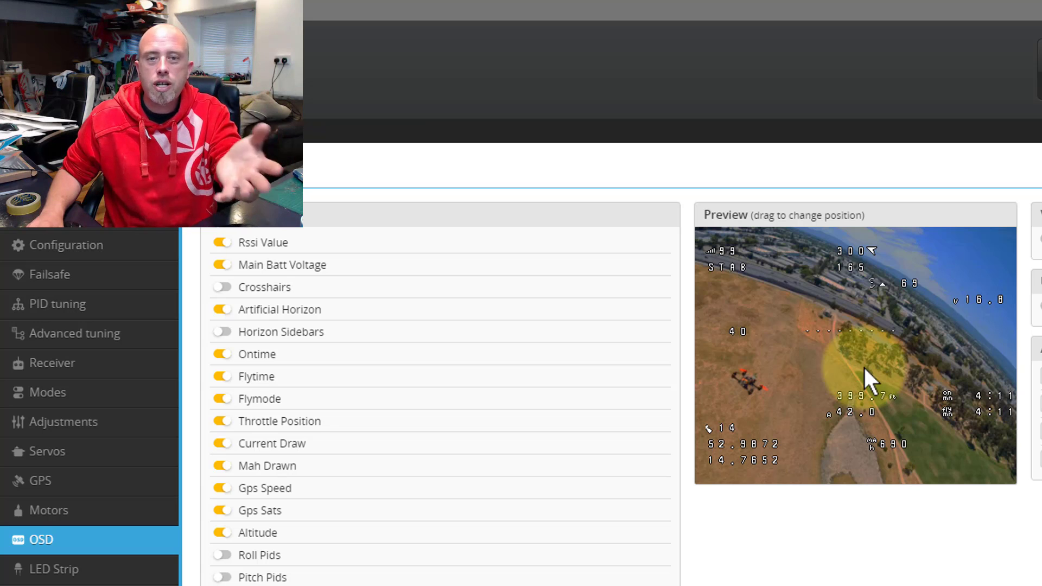
{"action": "left_click", "coordinate": [850, 266]}
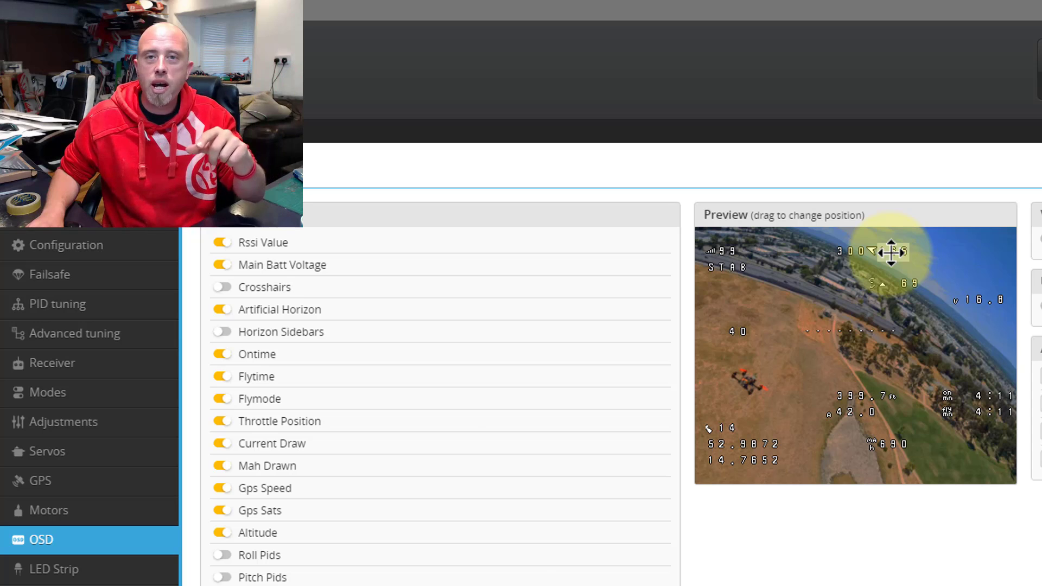
{"action": "left_click_drag", "start_coordinate": [891, 253], "coordinate": [850, 279]}
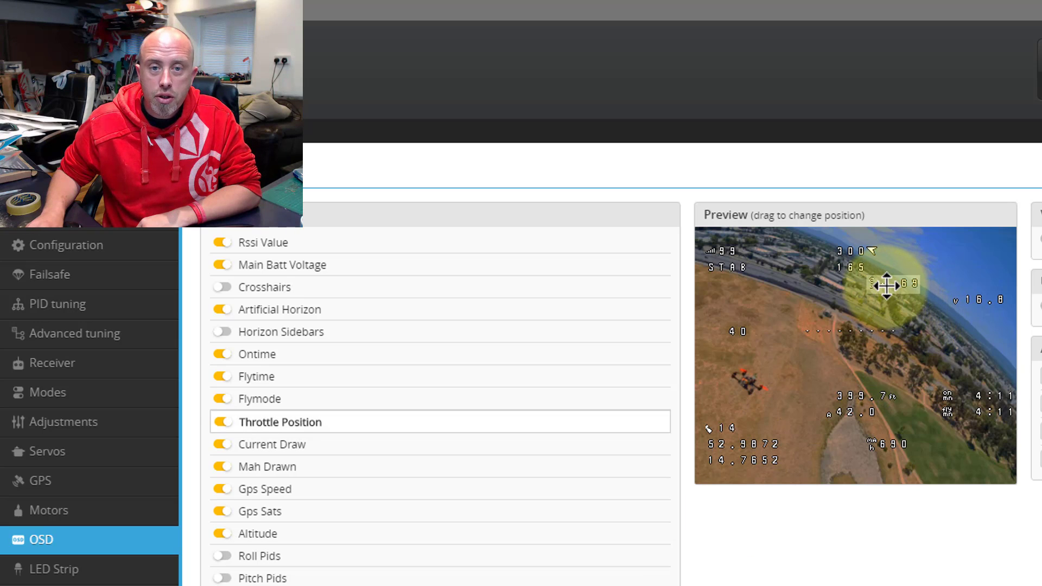
{"action": "left_click_drag", "start_coordinate": [886, 285], "coordinate": [956, 331]}
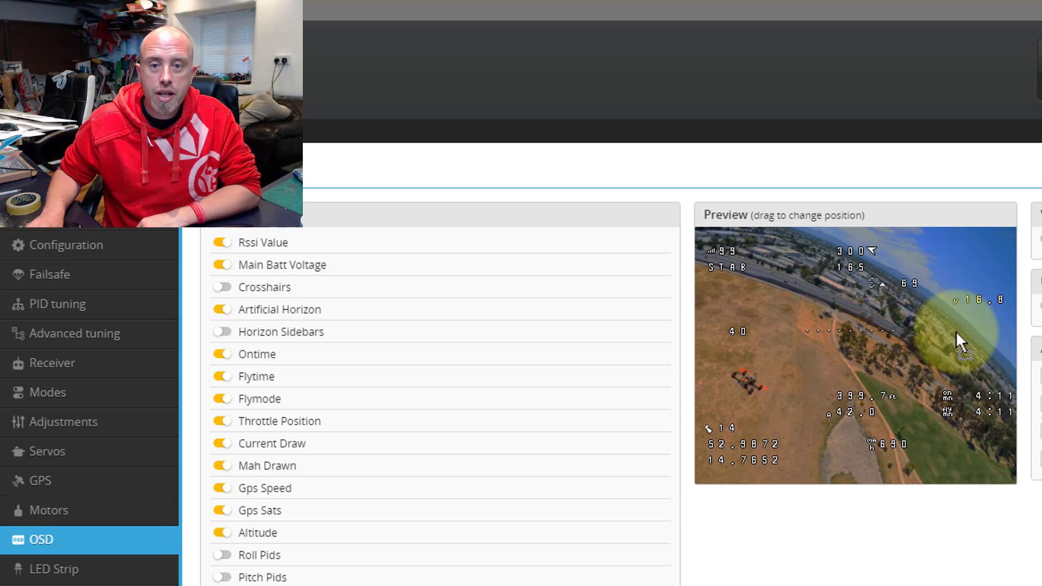
Step: Disable the Ontime element and move flytime to the lower-right corner of the OSD preview
{"action": "left_click", "coordinate": [946, 397]}
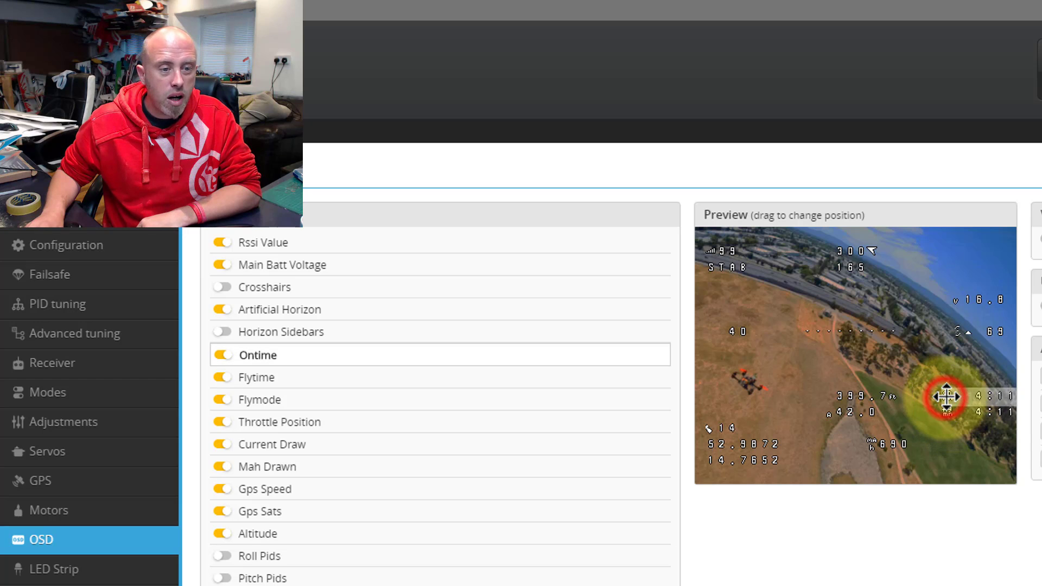
{"action": "left_click", "coordinate": [225, 354]}
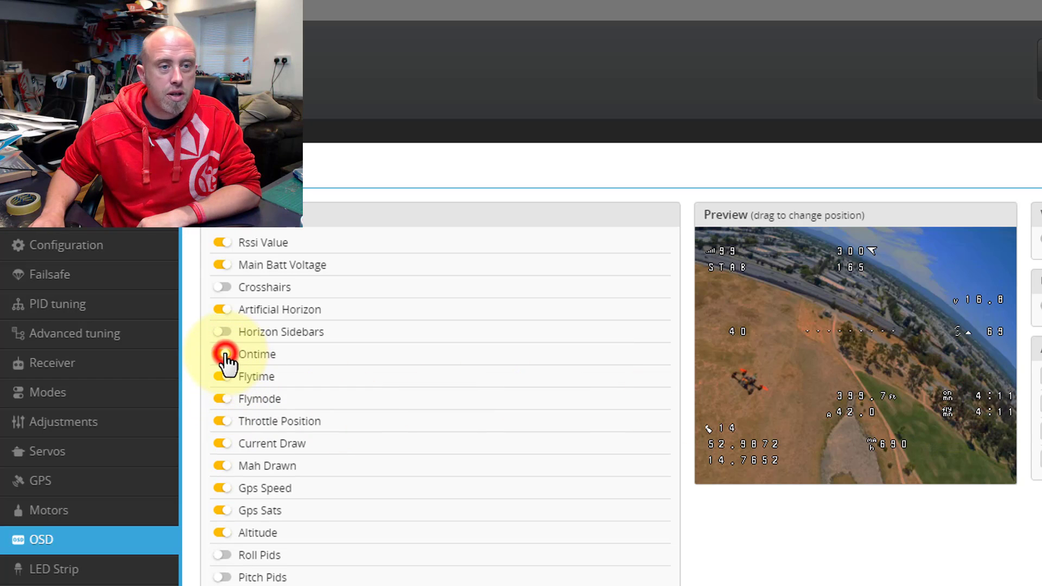
{"action": "left_click_drag", "start_coordinate": [947, 408], "coordinate": [936, 443]}
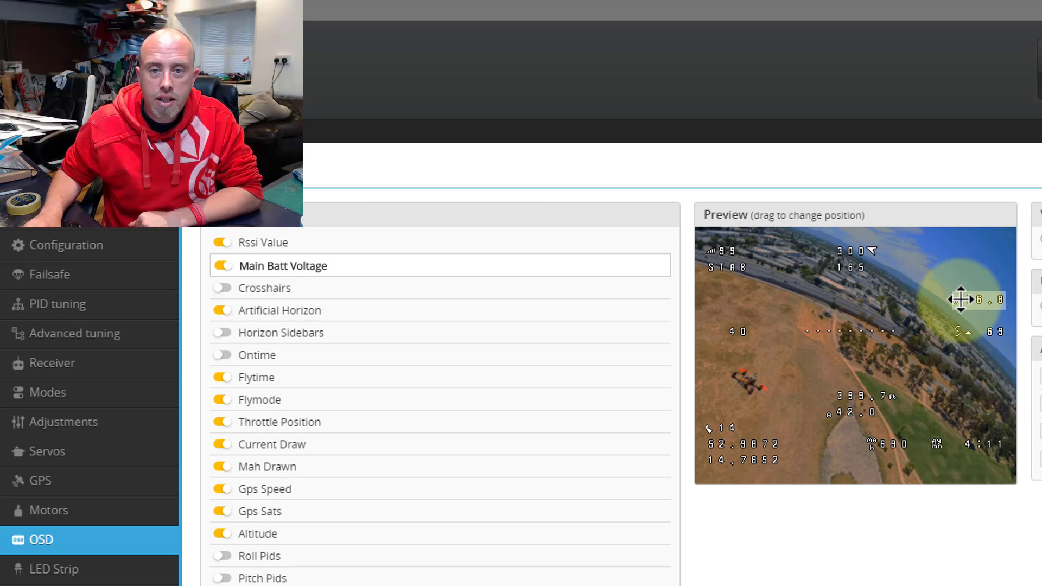
Step: Move main battery voltage to the OSD preview's upper-right corner with current draw below it, and align altitude with the artificial horizon
{"action": "left_click_drag", "start_coordinate": [961, 298], "coordinate": [959, 252]}
{"action": "left_click_drag", "start_coordinate": [961, 329], "coordinate": [932, 238]}
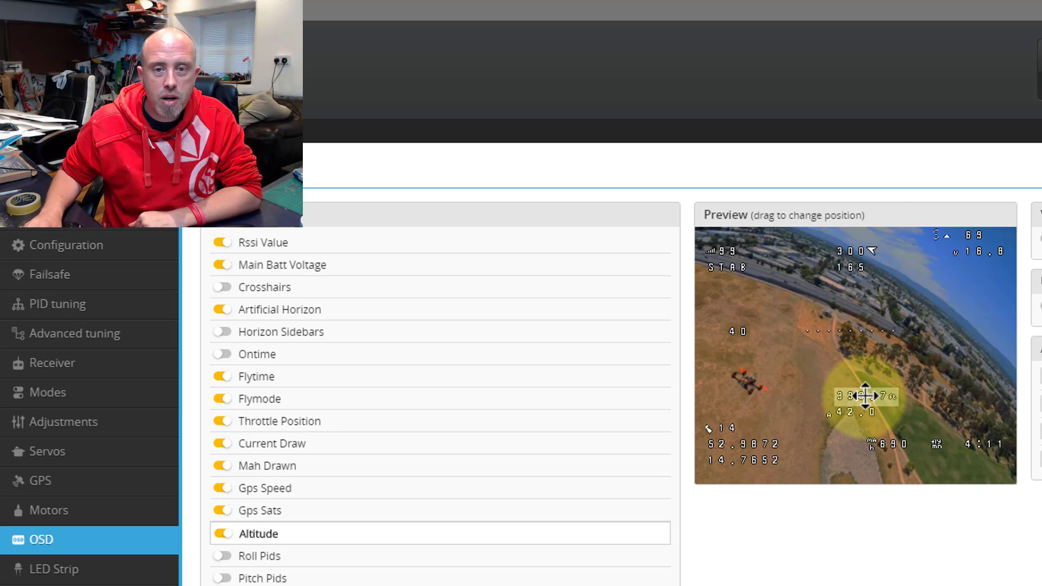
{"action": "mouse_move", "coordinate": [865, 396]}
{"action": "left_mouse_down"}
{"action": "mouse_move", "coordinate": [944, 350]}
{"action": "mouse_move", "coordinate": [864, 396]}
{"action": "mouse_move", "coordinate": [949, 278]}
{"action": "left_mouse_up"}
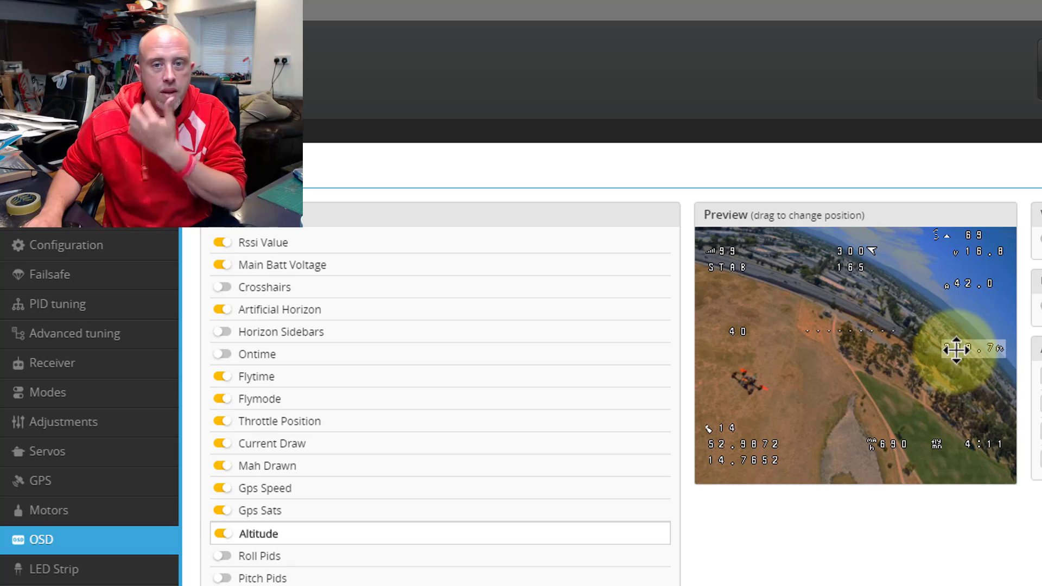
{"action": "left_click_drag", "start_coordinate": [956, 349], "coordinate": [945, 332]}
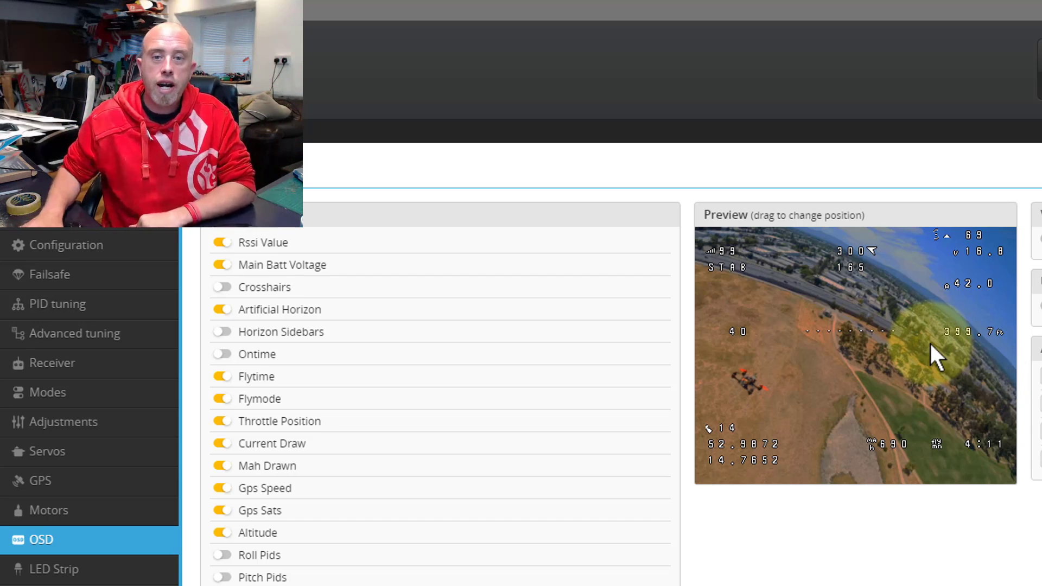
Step: Reposition throttle position in the OSD preview directly beneath the current draw element, leaving battery voltage at the head of the stack
{"action": "left_click", "coordinate": [961, 282]}
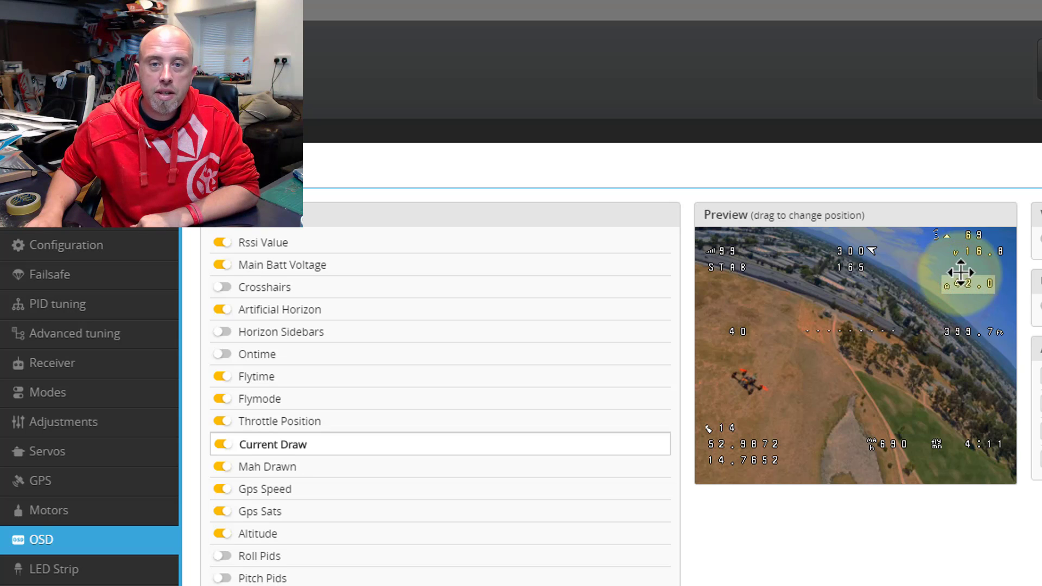
{"action": "mouse_move", "coordinate": [941, 235]}
{"action": "left_mouse_down"}
{"action": "mouse_move", "coordinate": [938, 285]}
{"action": "mouse_move", "coordinate": [956, 305]}
{"action": "mouse_move", "coordinate": [955, 269]}
{"action": "left_mouse_up"}
{"action": "left_click", "coordinate": [954, 253]}
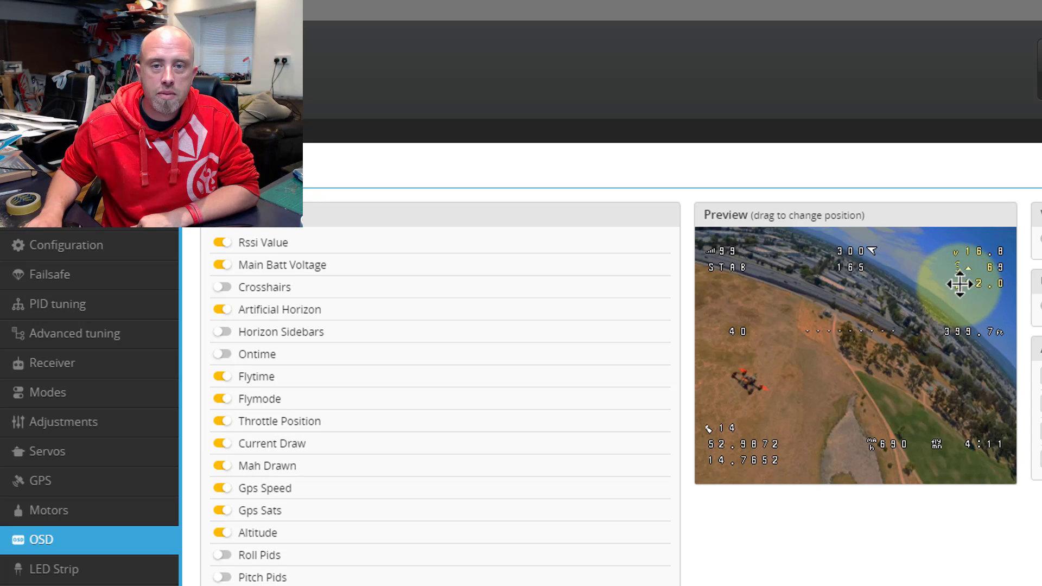
{"action": "left_click_drag", "start_coordinate": [957, 268], "coordinate": [957, 297]}
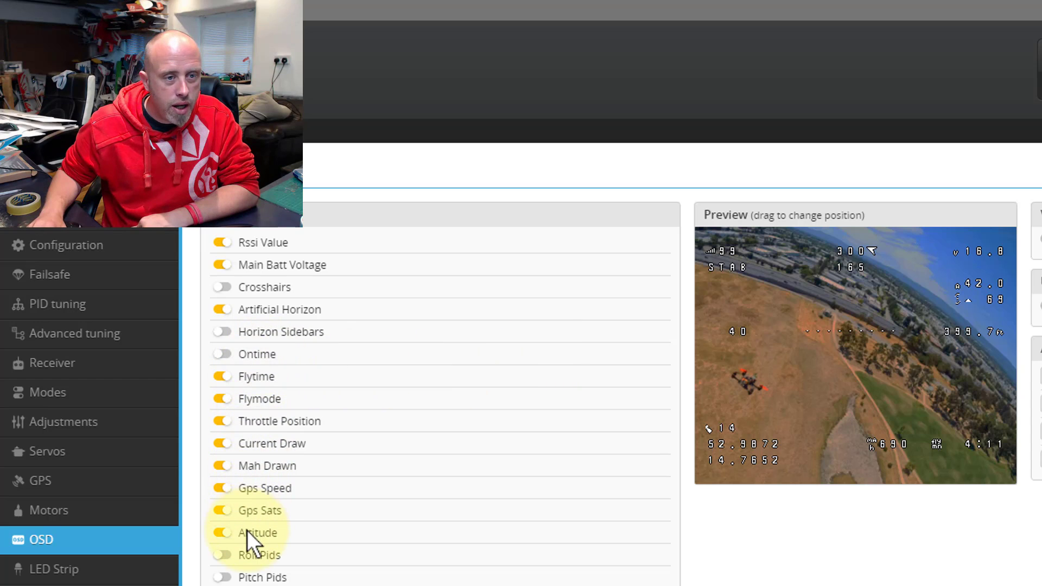
Step: Toggle Mah Drawn off and back on, and place it in the stack between current draw and throttle position
{"action": "left_click", "coordinate": [228, 466]}
{"action": "left_click", "coordinate": [225, 466]}
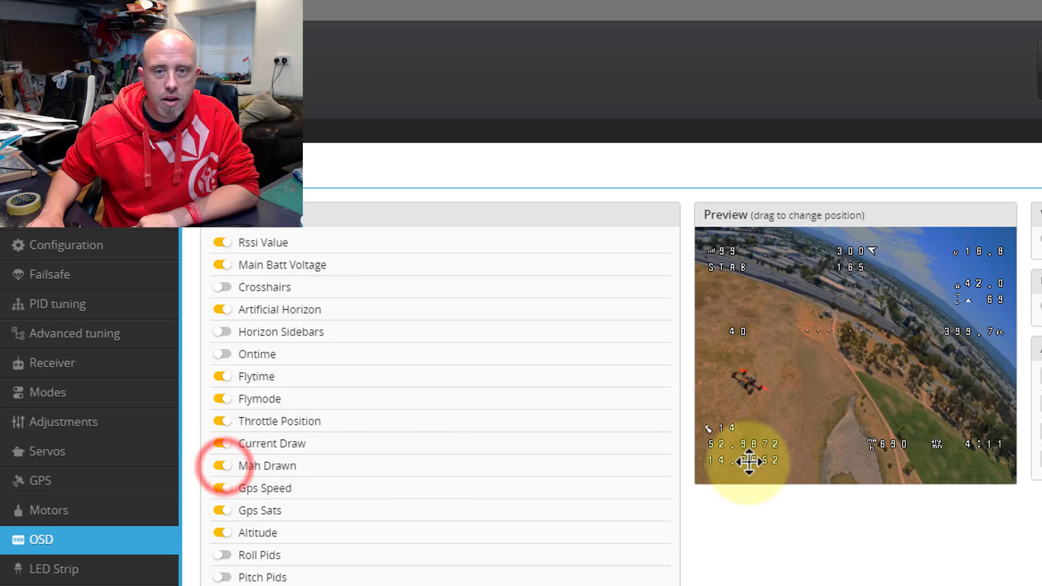
{"action": "mouse_move", "coordinate": [881, 444]}
{"action": "left_mouse_down"}
{"action": "mouse_move", "coordinate": [953, 269]}
{"action": "mouse_move", "coordinate": [957, 317]}
{"action": "mouse_move", "coordinate": [954, 265]}
{"action": "left_mouse_up"}
{"action": "left_click_drag", "start_coordinate": [949, 310], "coordinate": [952, 282]}
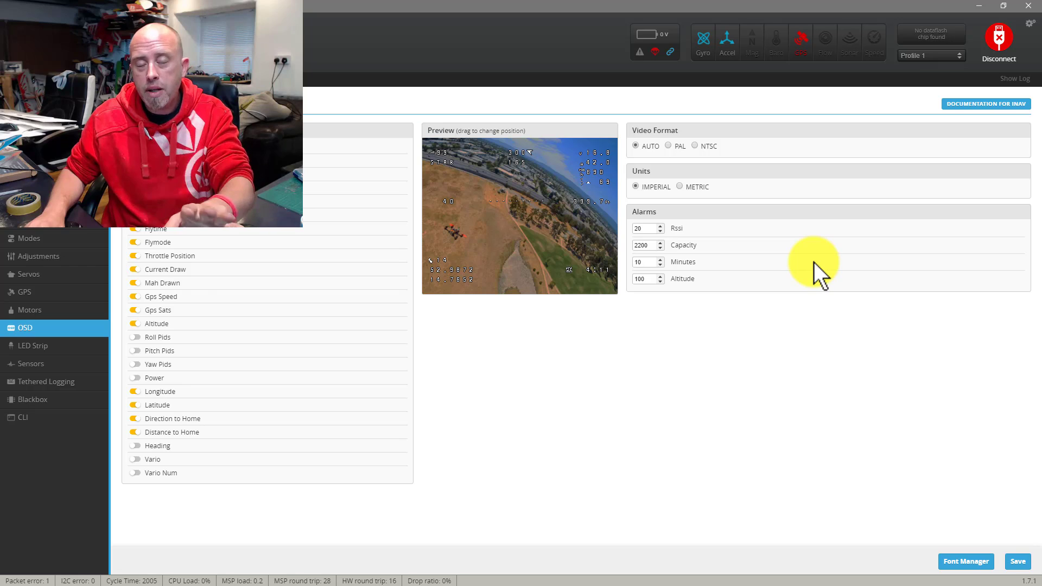
Step: Set the OSD units to metric and save the OSD settings
{"action": "left_click", "coordinate": [1016, 562]}
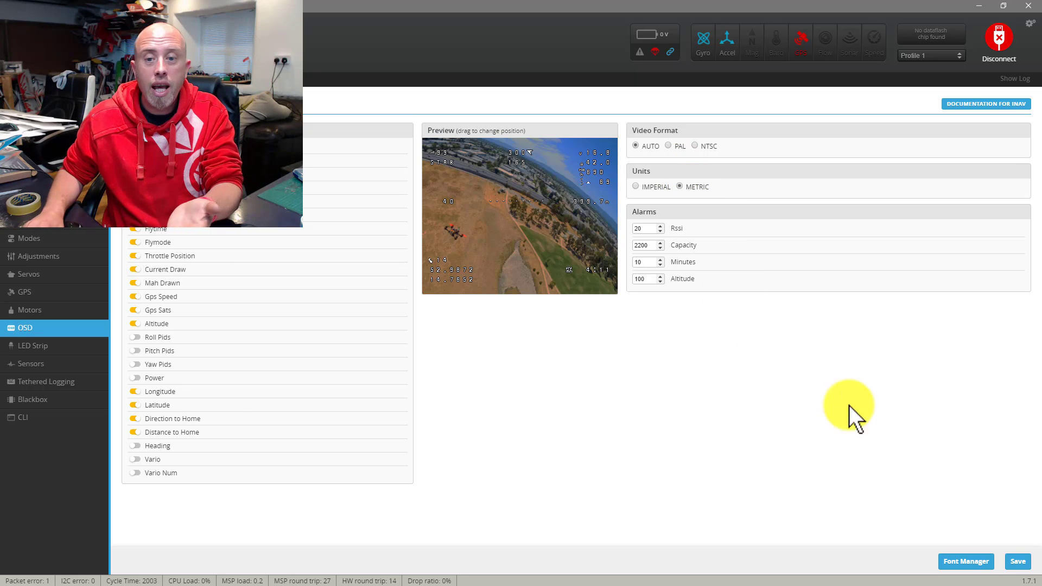
{"action": "left_click", "coordinate": [1018, 561]}
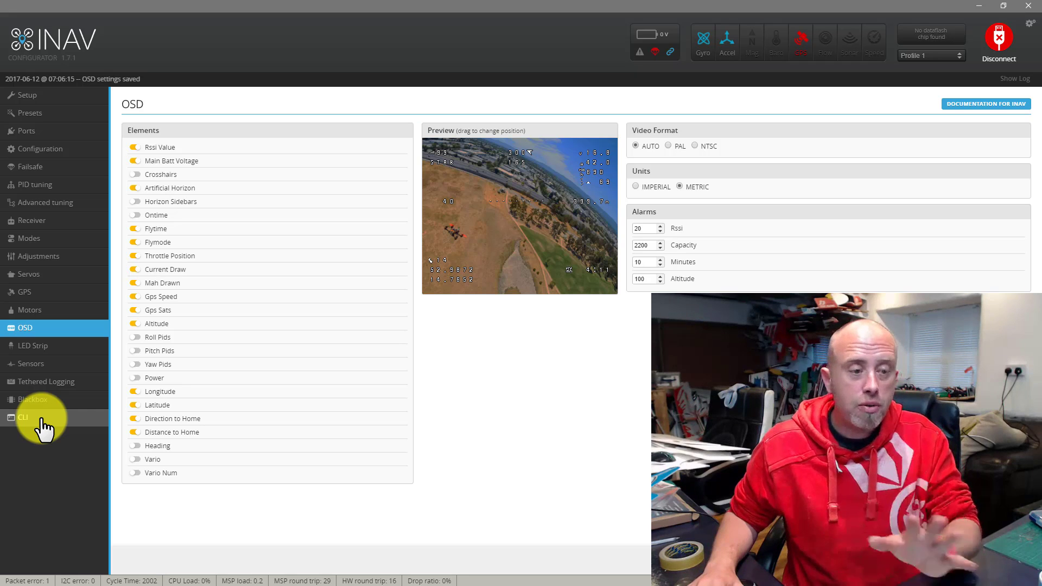
Step: Open the CLI, and copy the max_angle_inclination_rll and max_angle_inclination_pit commands from Step 4 of the Fixed Wing Guide in Chrome
{"action": "left_click", "coordinate": [41, 420]}
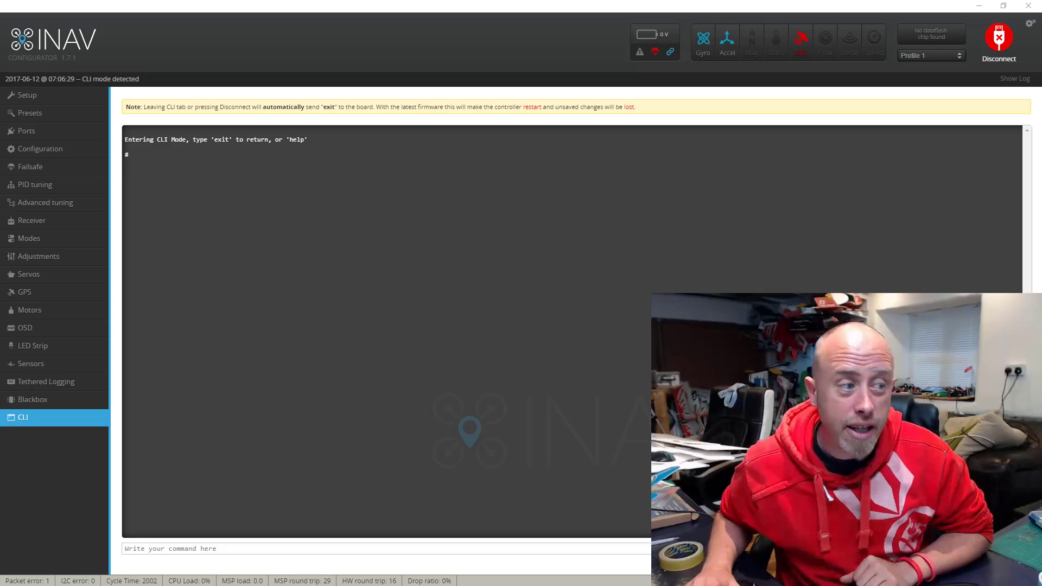
{"action": "left_click_drag", "start_coordinate": [0, 32], "coordinate": [333, 41]}
{"action": "double_click", "coordinate": [333, 41]}
{"action": "scroll", "coordinate": [392, 278], "scroll_direction": "down", "scroll_amount": 12}
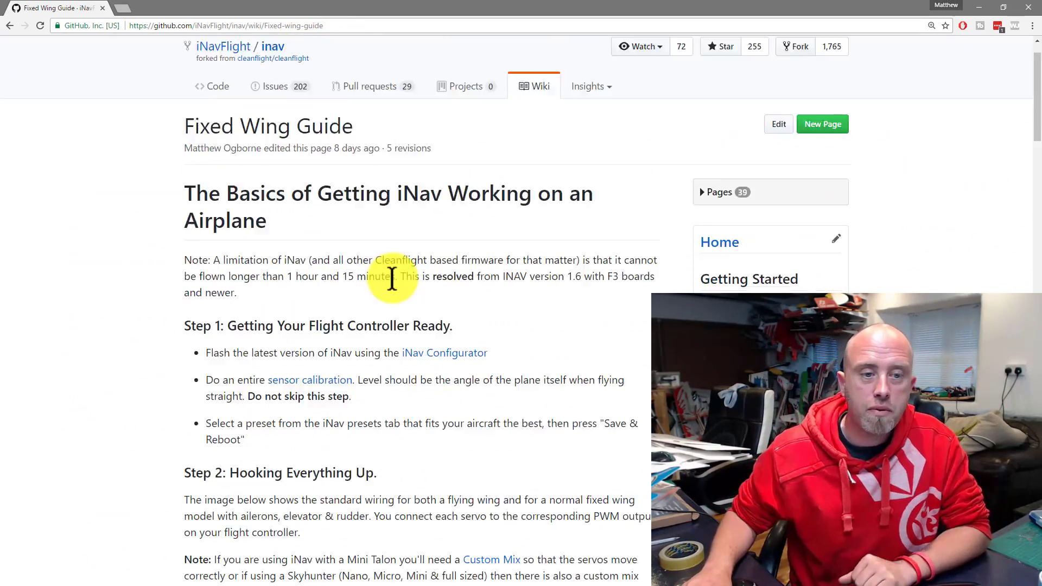
{"action": "scroll", "coordinate": [227, 257], "scroll_direction": "down", "scroll_amount": 20}
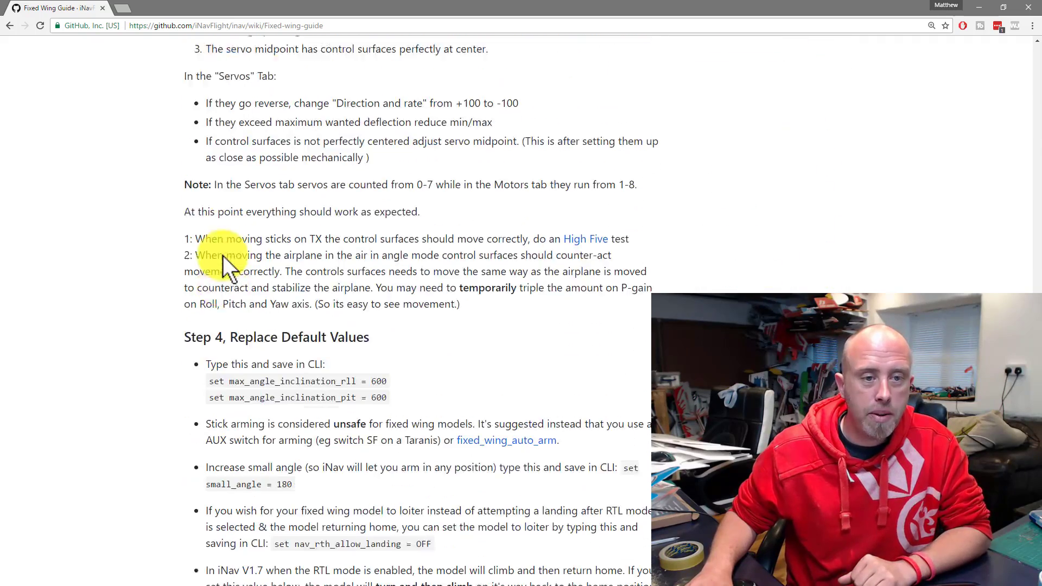
{"action": "scroll", "coordinate": [222, 255], "scroll_direction": "up", "scroll_amount": 2}
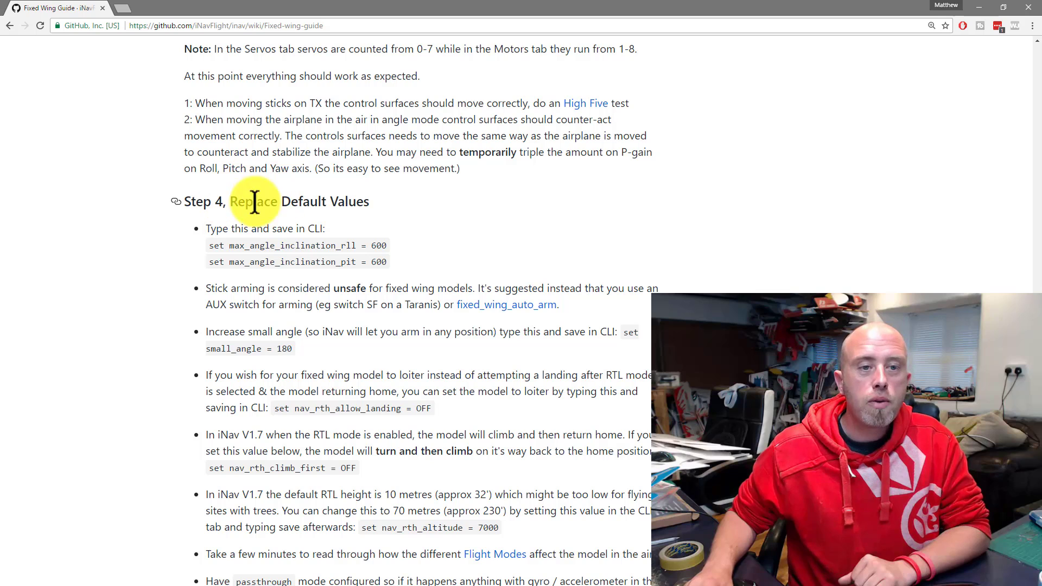
{"action": "left_click_drag", "start_coordinate": [386, 262], "coordinate": [208, 251]}
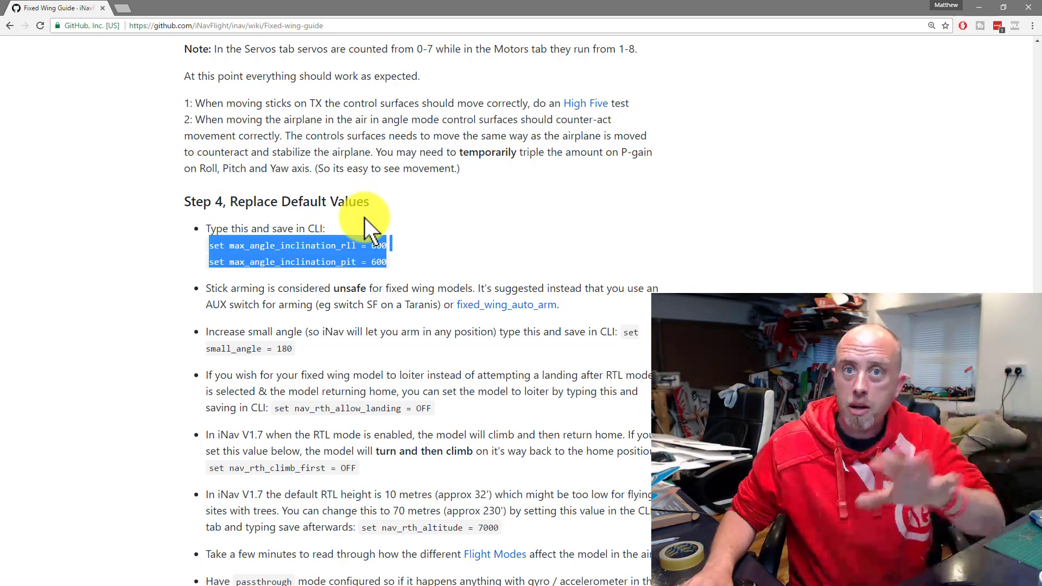
{"action": "right_click", "coordinate": [357, 248]}
{"action": "left_click", "coordinate": [366, 253]}
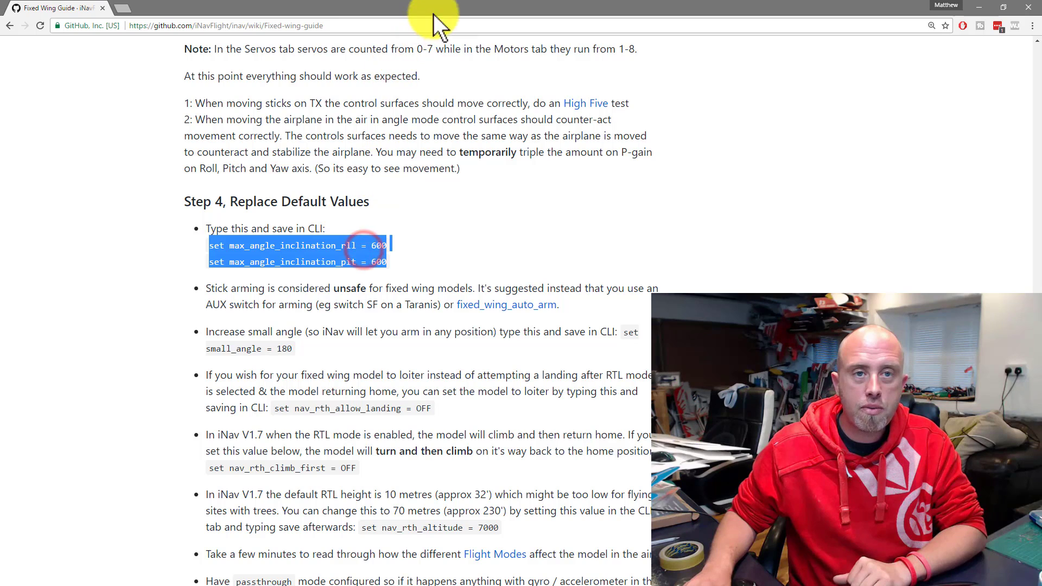
Step: Return to the INAV CLI and run the copied commands to set max_angle_inclination_rll and max_angle_inclination_pit to 600
{"action": "left_click_drag", "start_coordinate": [451, 5], "coordinate": [0, 21]}
{"action": "left_click", "coordinate": [274, 468]}
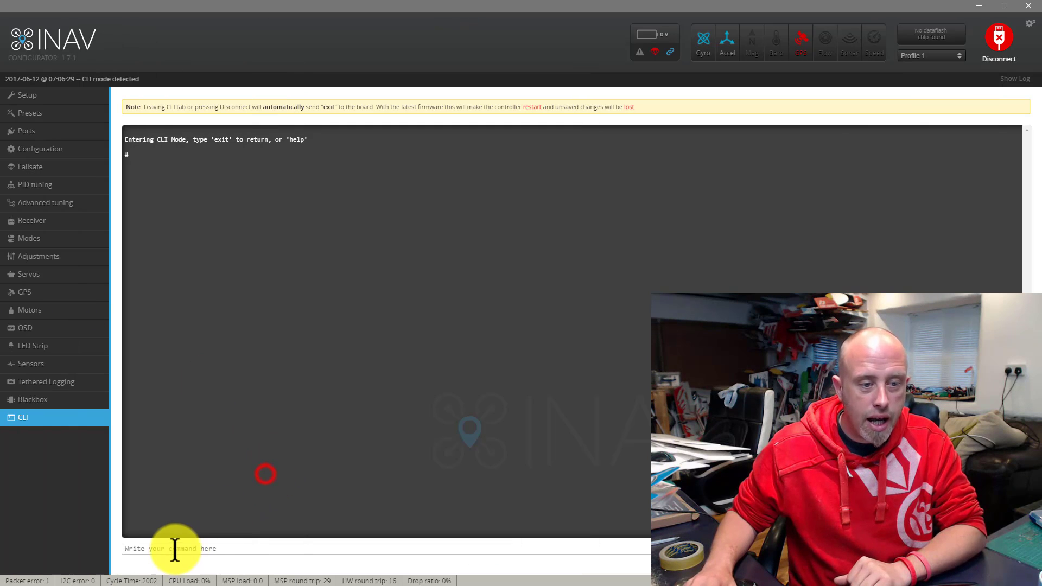
{"action": "left_click", "coordinate": [171, 549]}
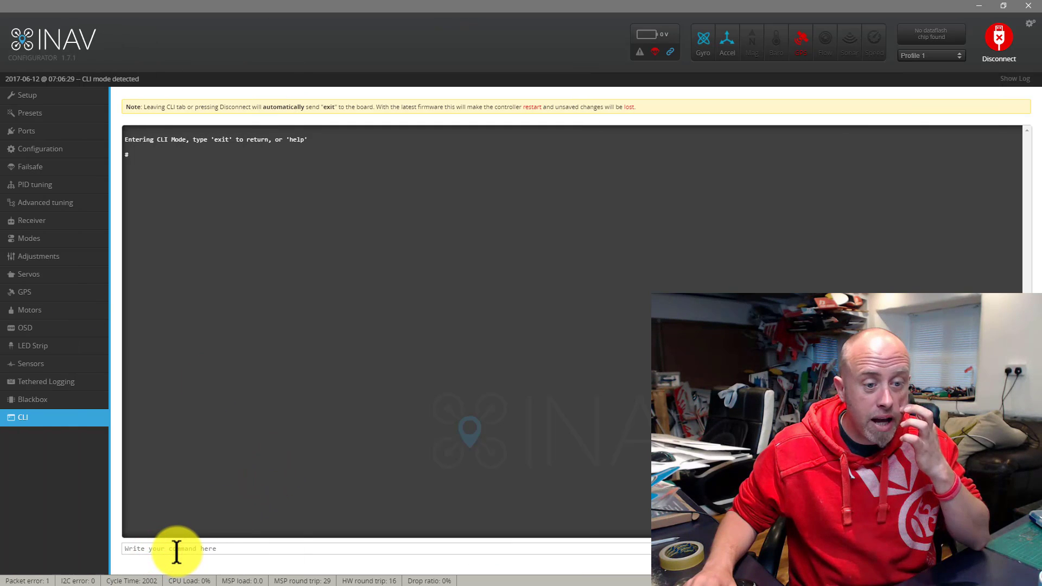
{"action": "right_click", "coordinate": [176, 549]}
{"action": "left_click", "coordinate": [207, 482]}
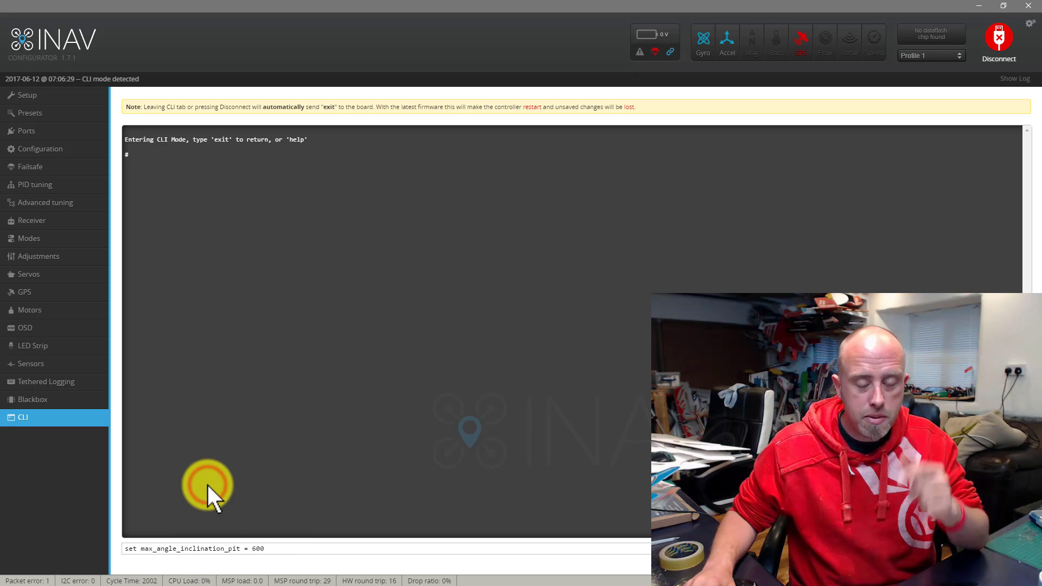
{"action": "key", "text": "Return"}
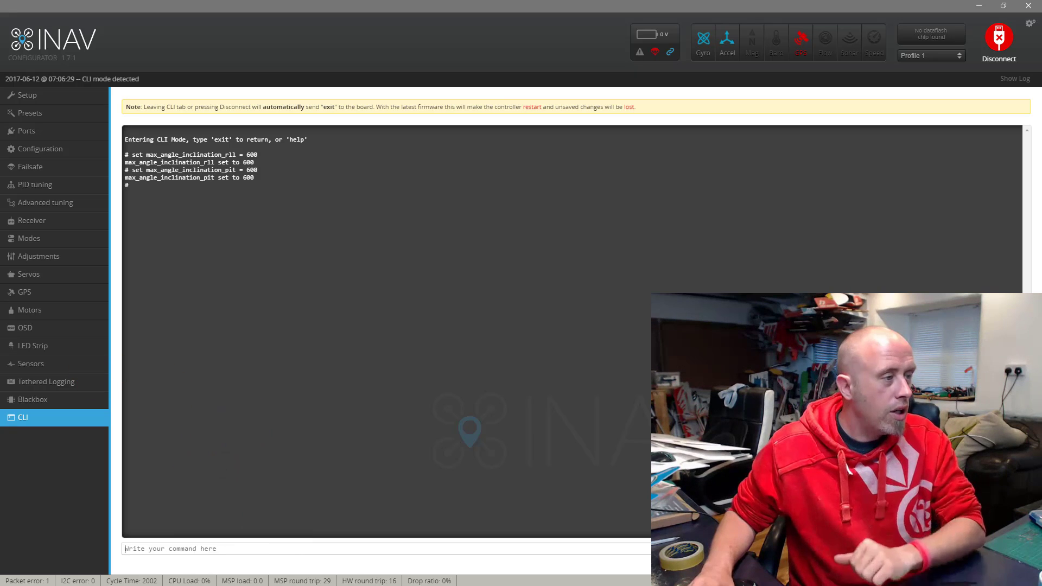
Step: Copy the command "set small_angle = 180" from Step 4 of the Fixed Wing Guide in Chrome
{"action": "left_click_drag", "start_coordinate": [0, 82], "coordinate": [409, 48]}
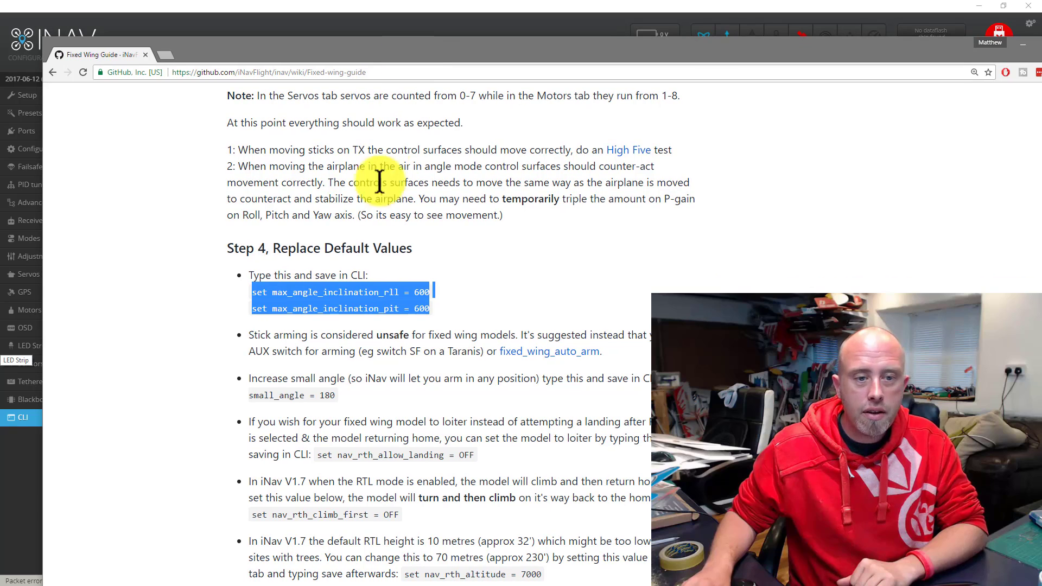
{"action": "scroll", "coordinate": [414, 342], "scroll_direction": "down", "scroll_amount": 1}
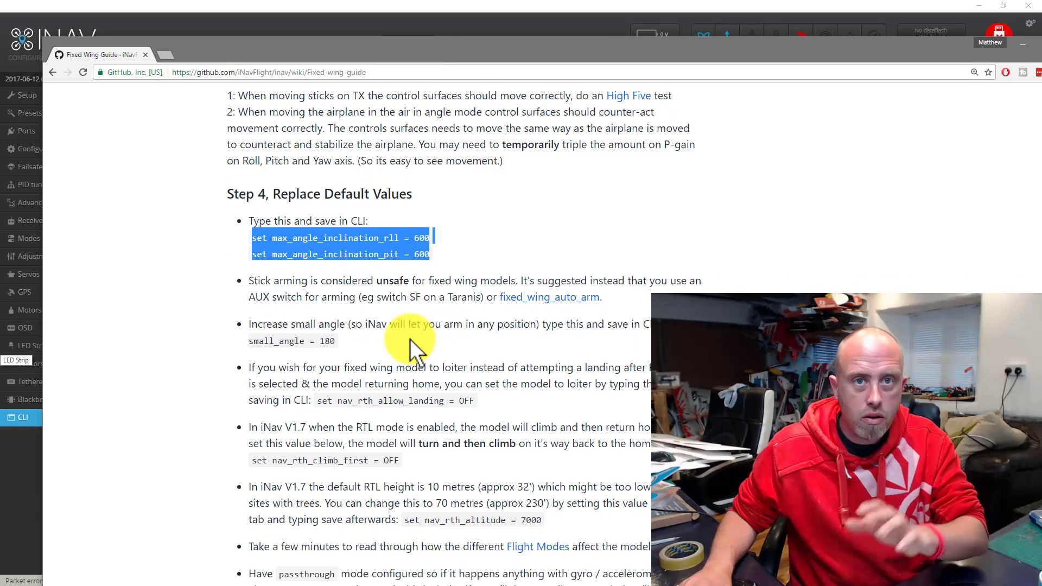
{"action": "left_click_drag", "start_coordinate": [647, 325], "coordinate": [426, 342]}
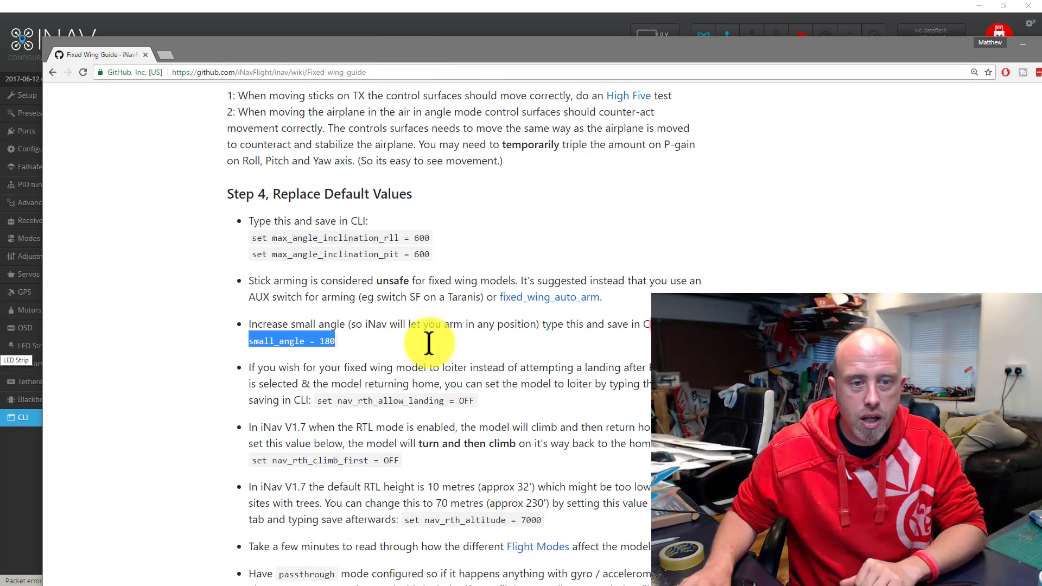
{"action": "right_click", "coordinate": [302, 341]}
{"action": "left_click", "coordinate": [332, 350]}
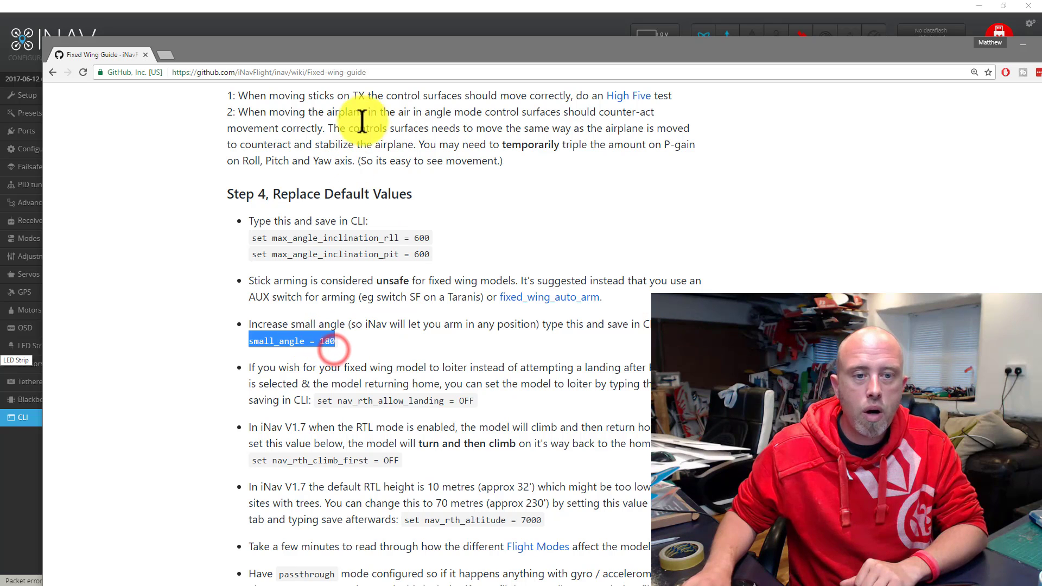
Step: Return to the INAV CLI and run "set small_angle = 180"
{"action": "left_click_drag", "start_coordinate": [358, 53], "coordinate": [0, 38]}
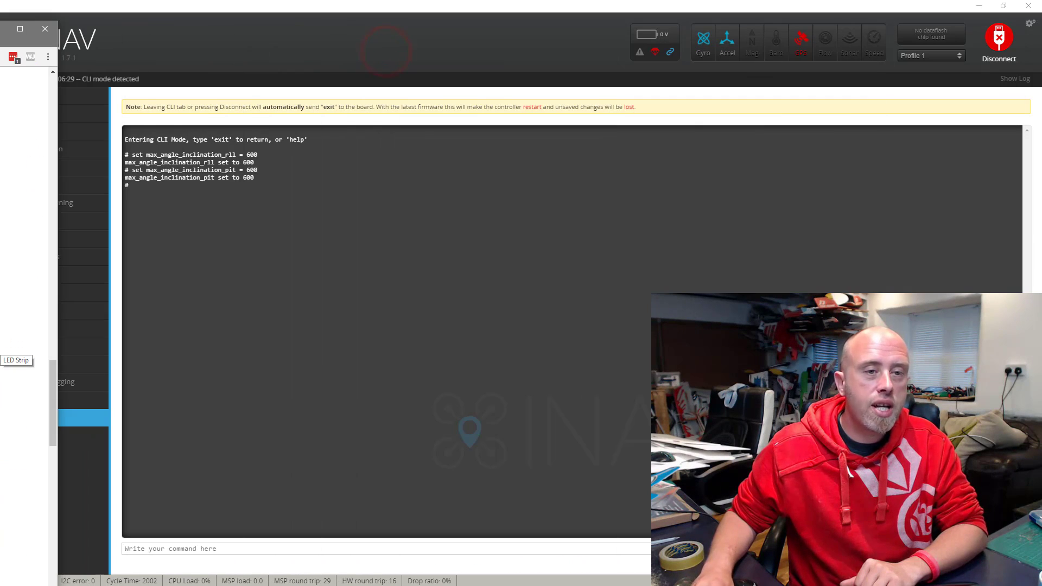
{"action": "left_click", "coordinate": [195, 548]}
{"action": "key", "text": "ctrl+v"}
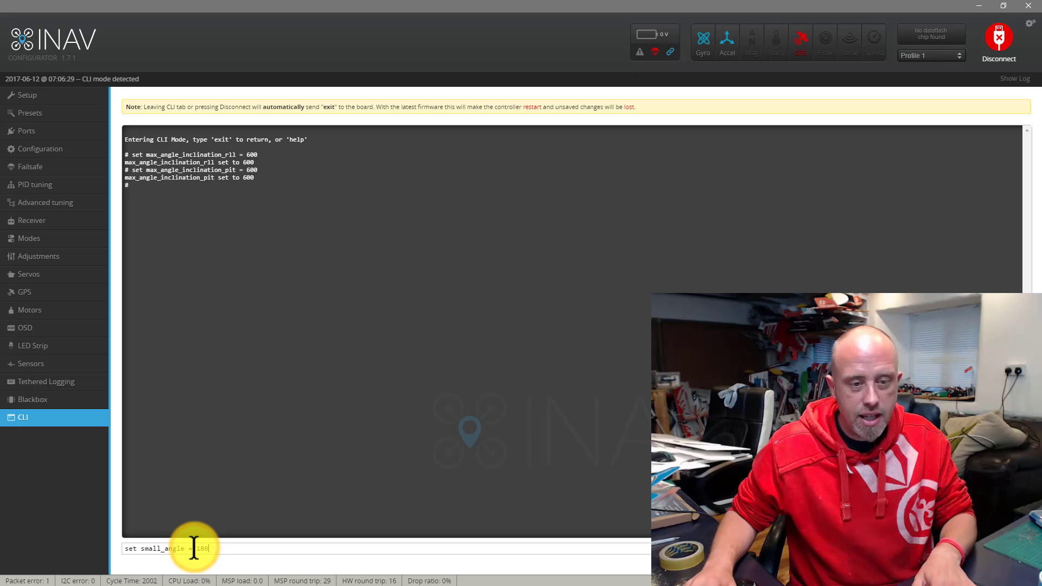
{"action": "key", "text": "Return"}
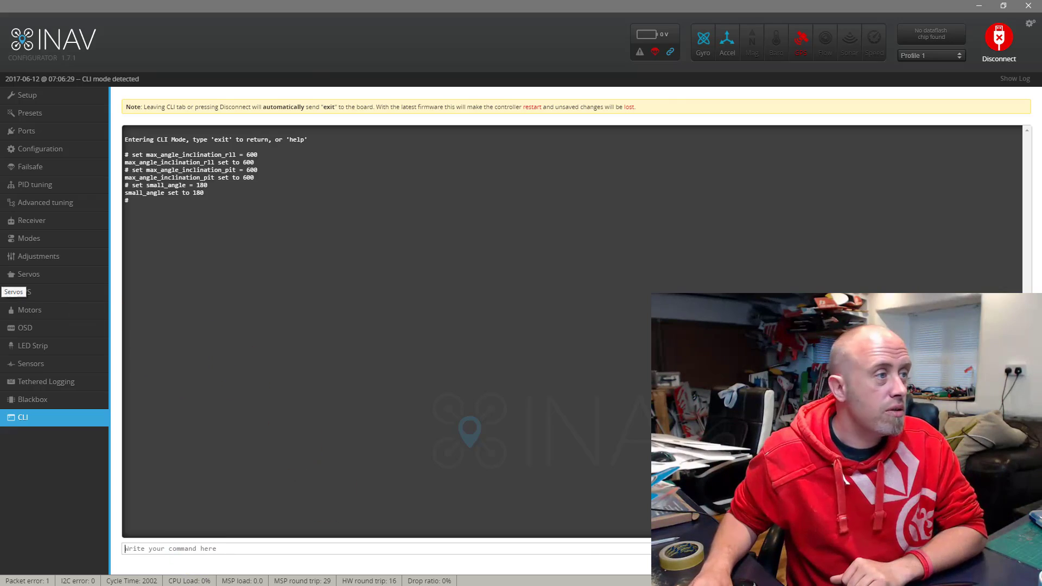
Step: Copy "set nav_rth_allow_landing = OFF" from Step 4 of the Fixed Wing Guide in Chrome and run it in the INAV CLI
{"action": "left_click_drag", "start_coordinate": [0, 44], "coordinate": [451, 48]}
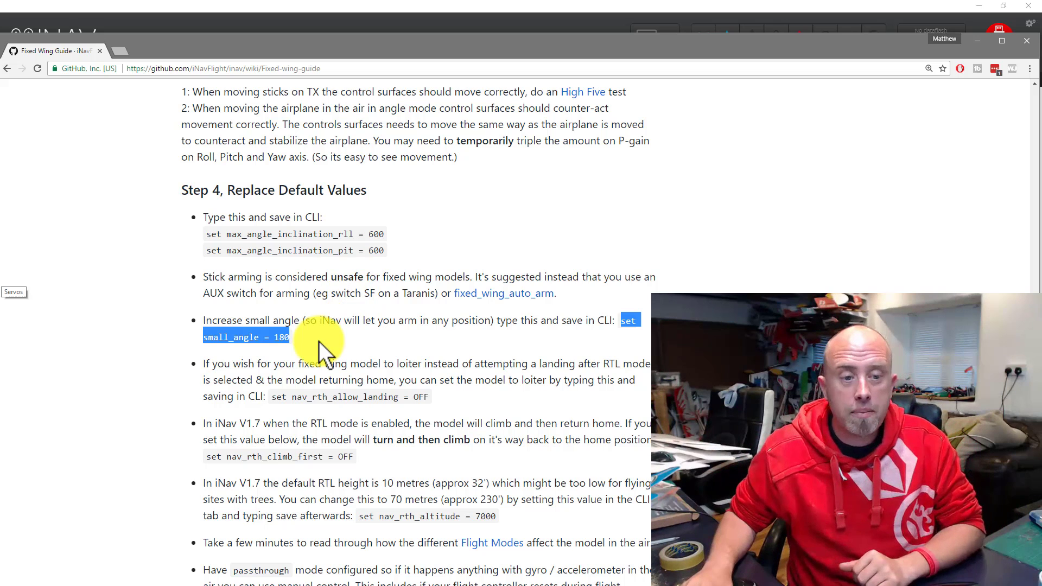
{"action": "scroll", "coordinate": [316, 342], "scroll_direction": "down", "scroll_amount": 1}
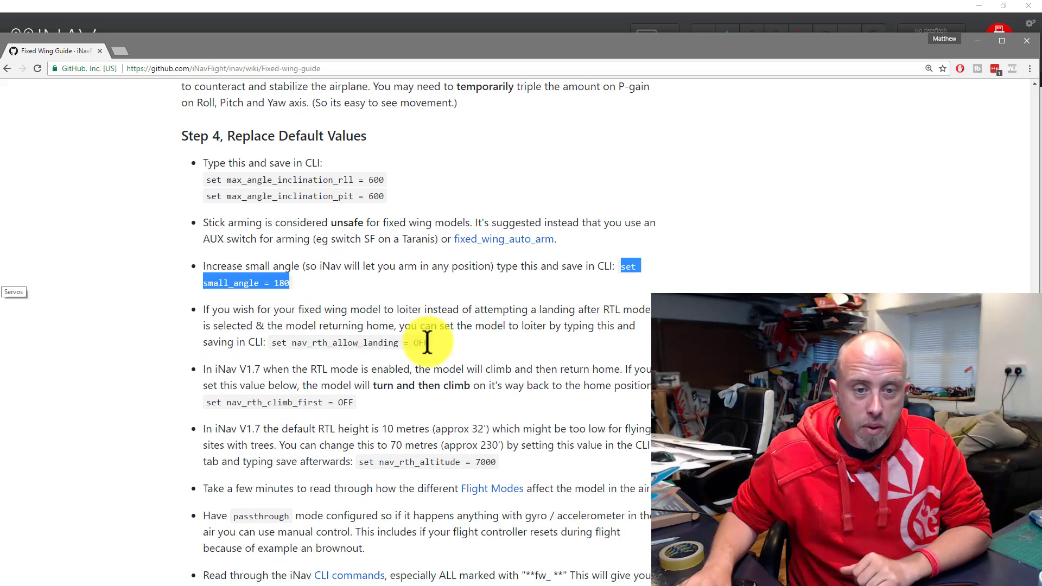
{"action": "left_click_drag", "start_coordinate": [427, 343], "coordinate": [272, 342]}
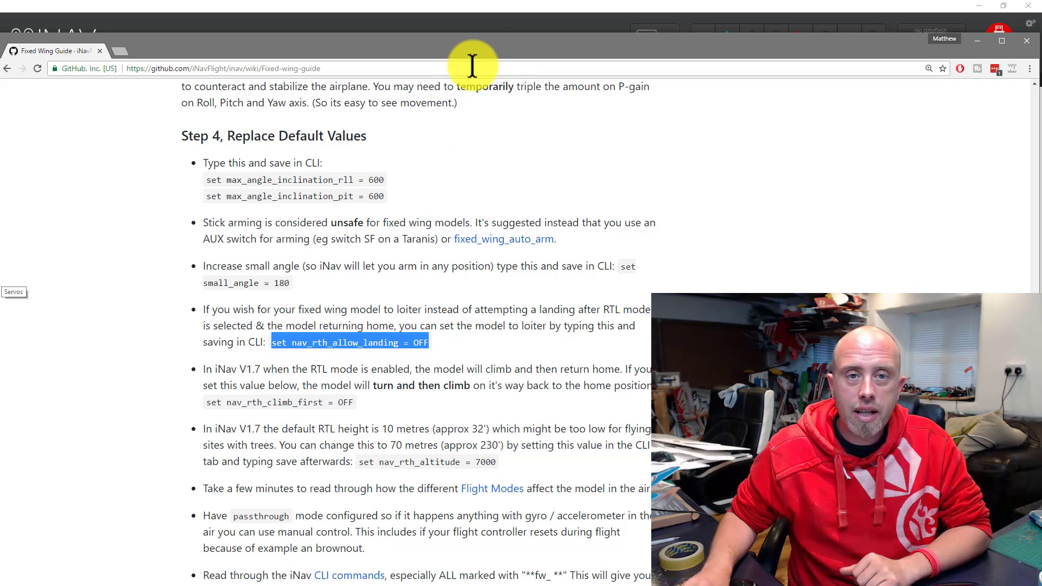
{"action": "left_click_drag", "start_coordinate": [502, 55], "coordinate": [0, 48]}
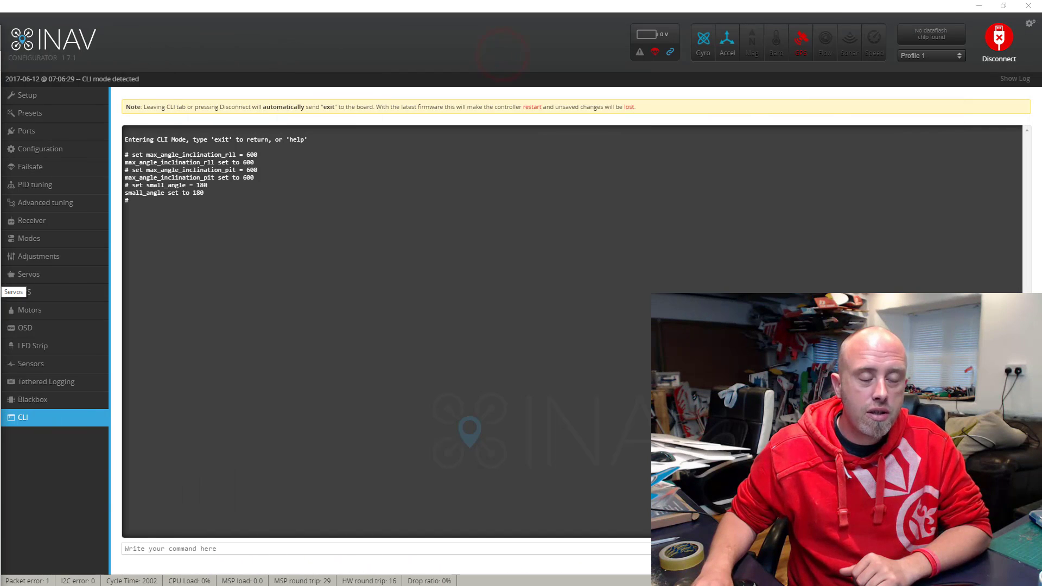
{"action": "left_click", "coordinate": [146, 550]}
{"action": "key", "text": "ctrl+v"}
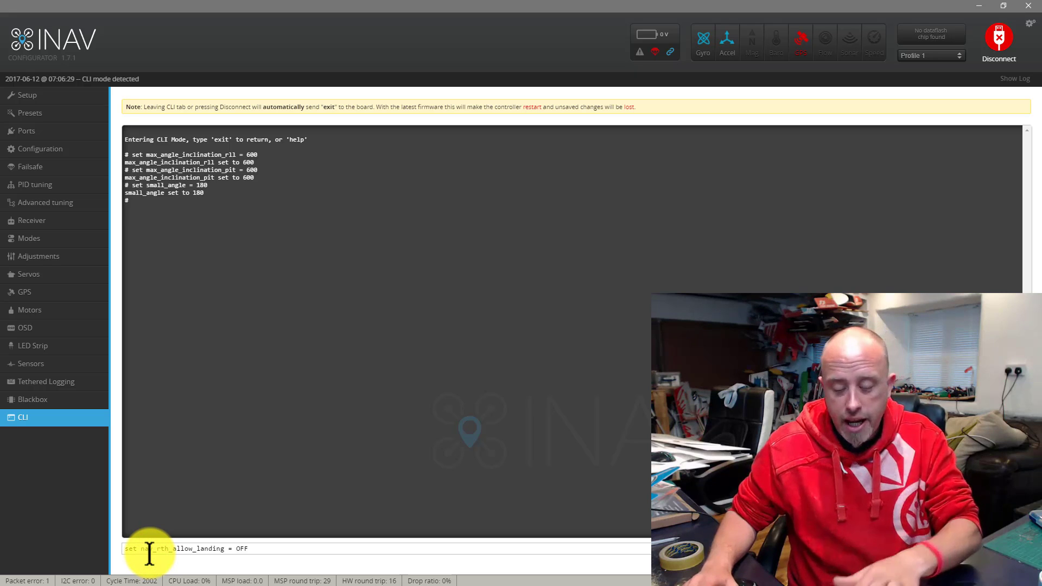
{"action": "key", "text": "Return"}
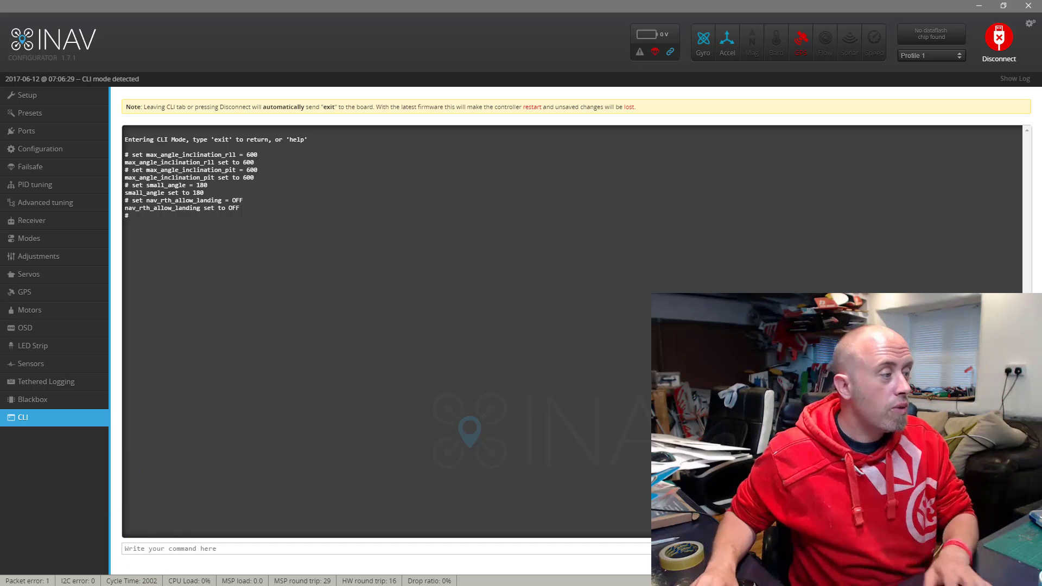
Step: Copy "set nav_rth_climb_first = OFF" from Step 4 of the Fixed Wing Guide in Chrome and run it in the INAV CLI
{"action": "key", "text": "alt+Tab"}
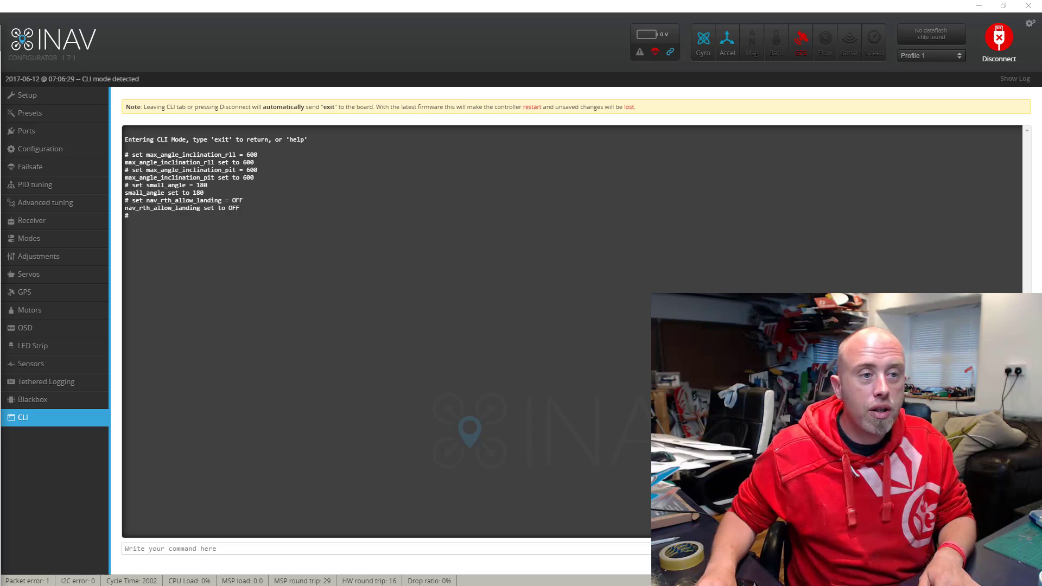
{"action": "left_click_drag", "start_coordinate": [0, 48], "coordinate": [285, 79]}
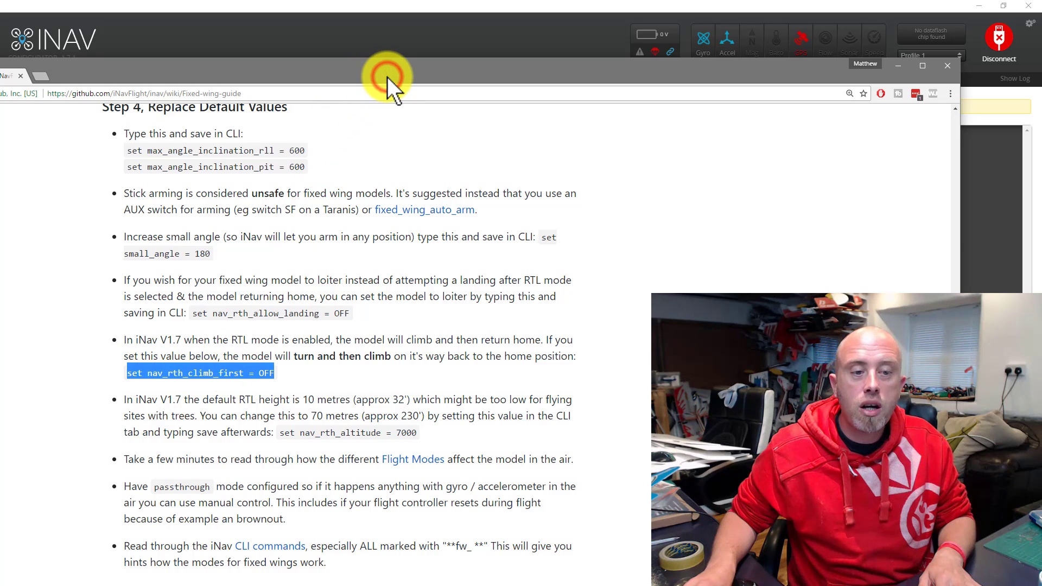
{"action": "left_click_drag", "start_coordinate": [386, 77], "coordinate": [0, 54]}
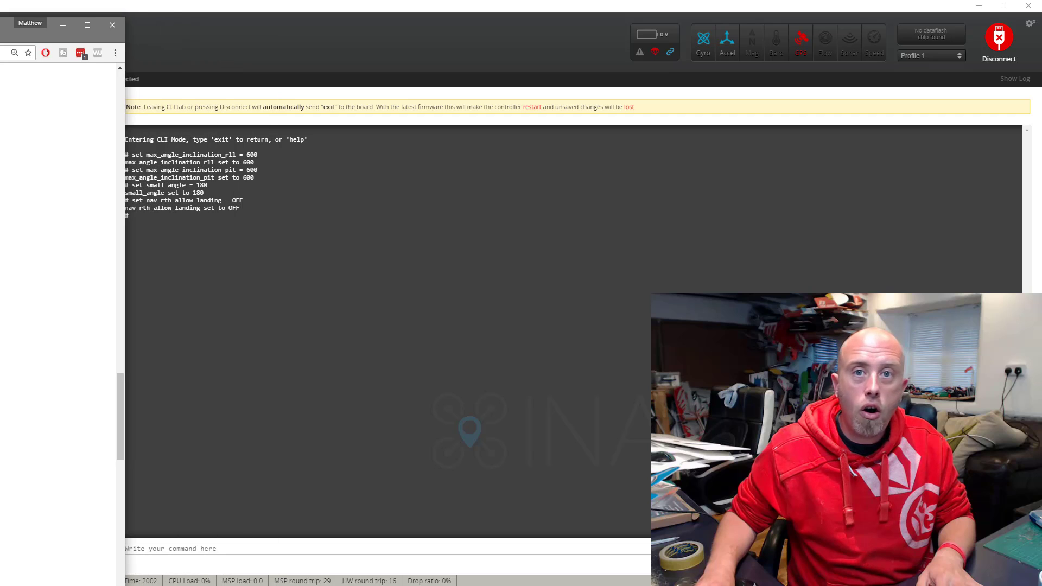
{"action": "left_click", "coordinate": [186, 548]}
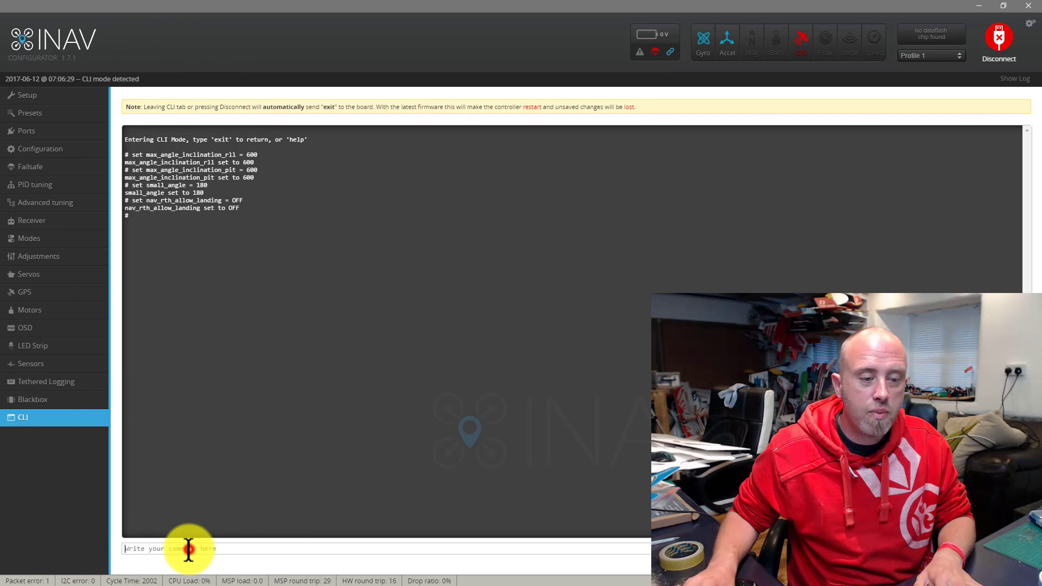
{"action": "type", "text": "set nav_rth_climb_first = OFF"}
{"action": "key", "text": "Return"}
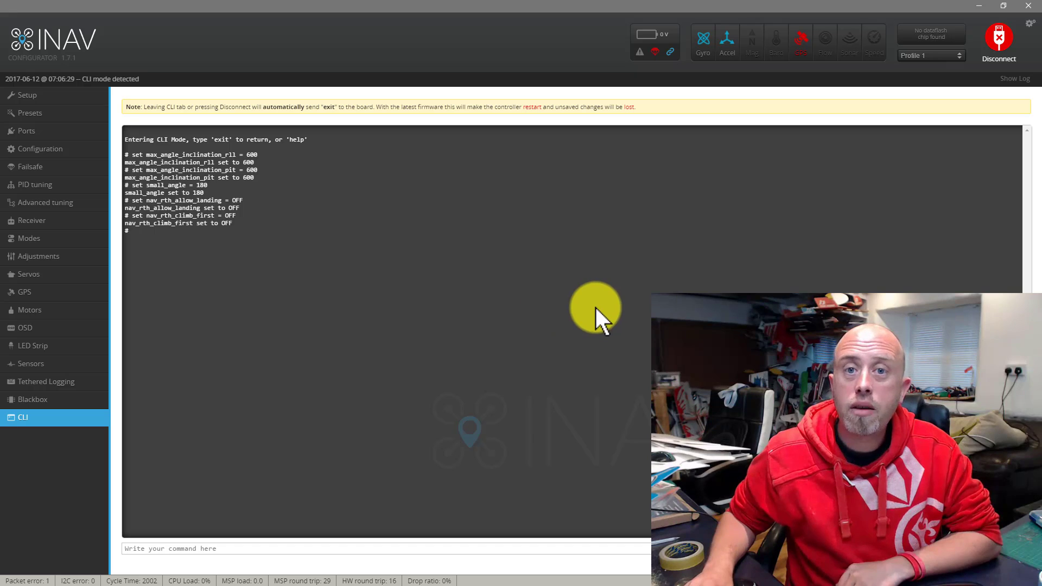
Step: Save the CLI settings with the "save" command and reconnect to the flight controller
{"action": "left_click", "coordinate": [164, 545]}
{"action": "type", "text": "save"}
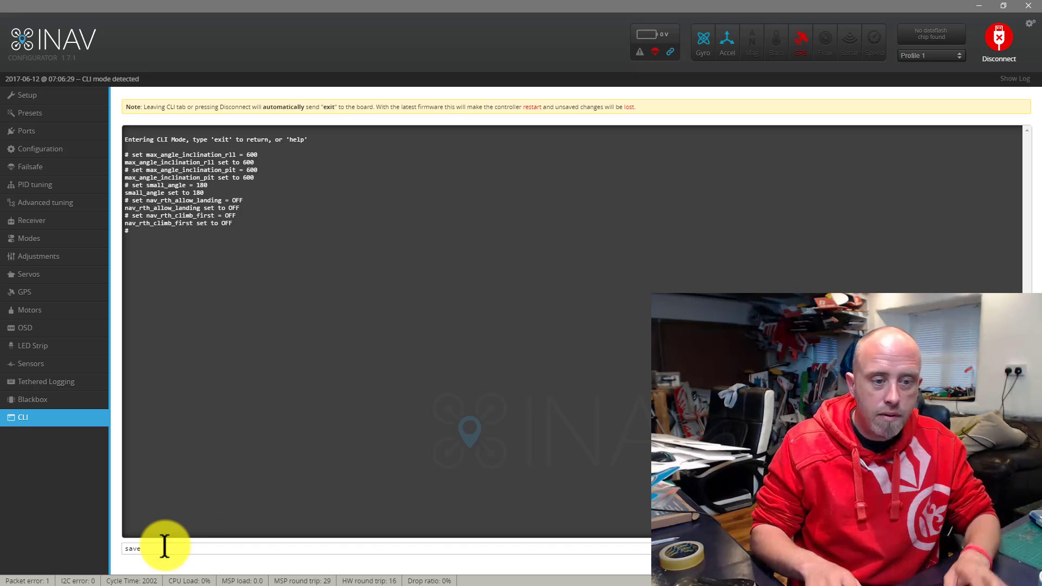
{"action": "key", "text": "Return"}
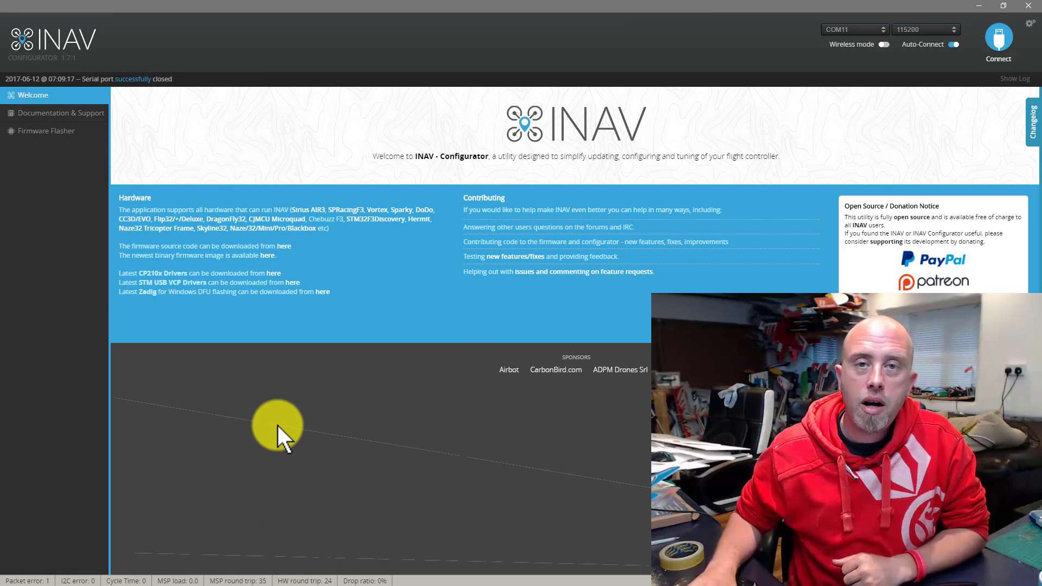
{"action": "left_click", "coordinate": [998, 38]}
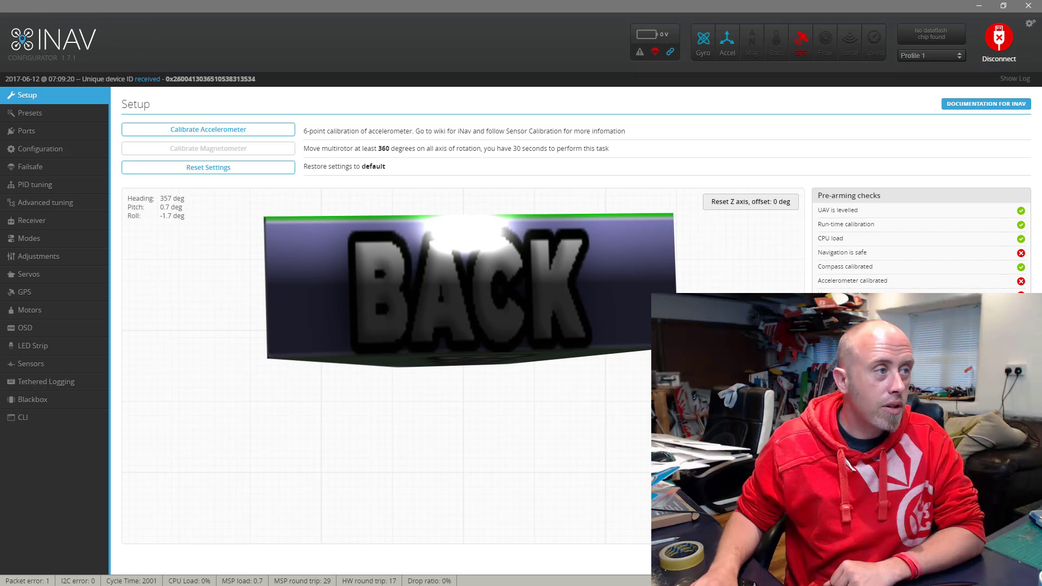
Step: Switch to the Fixed Wing Guide in Chrome, maximize its window and go back to the beginning of the page
{"action": "left_click_drag", "start_coordinate": [0, 136], "coordinate": [484, 136]}
{"action": "double_click", "coordinate": [483, 135]}
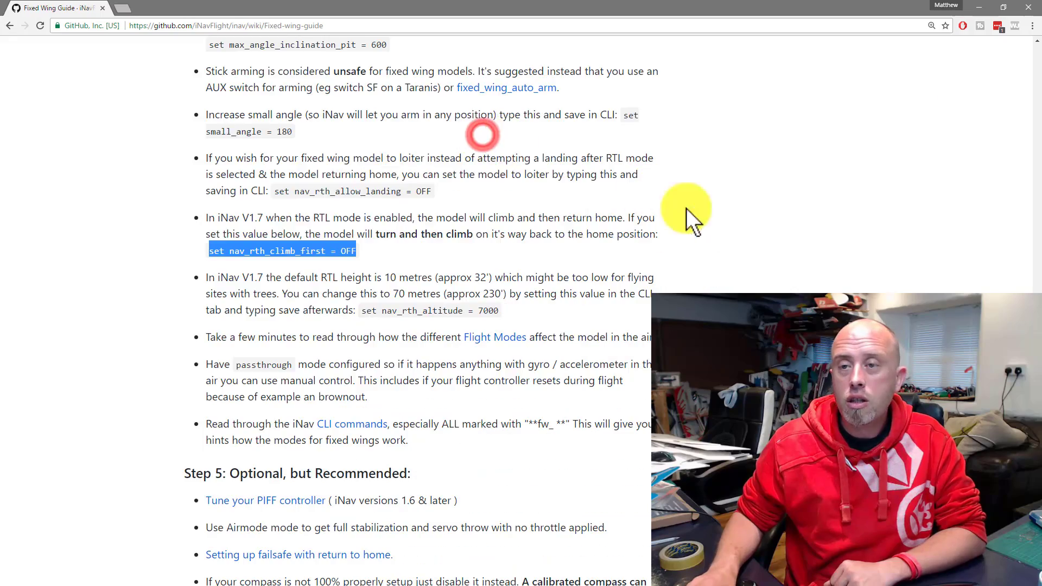
{"action": "scroll", "coordinate": [800, 275], "scroll_direction": "up", "scroll_amount": 7}
{"action": "scroll", "coordinate": [800, 275], "scroll_direction": "up", "scroll_amount": 20}
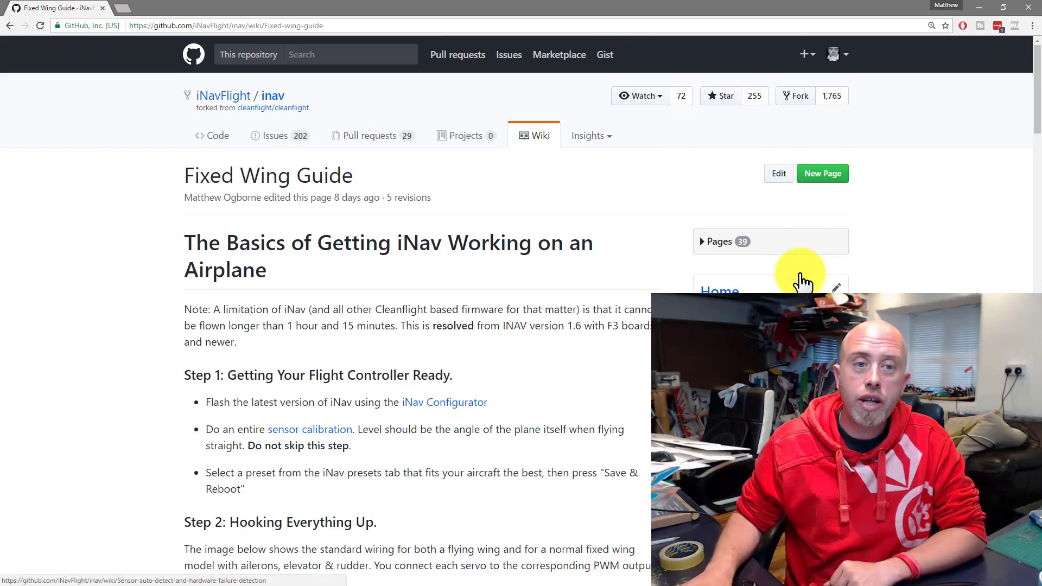